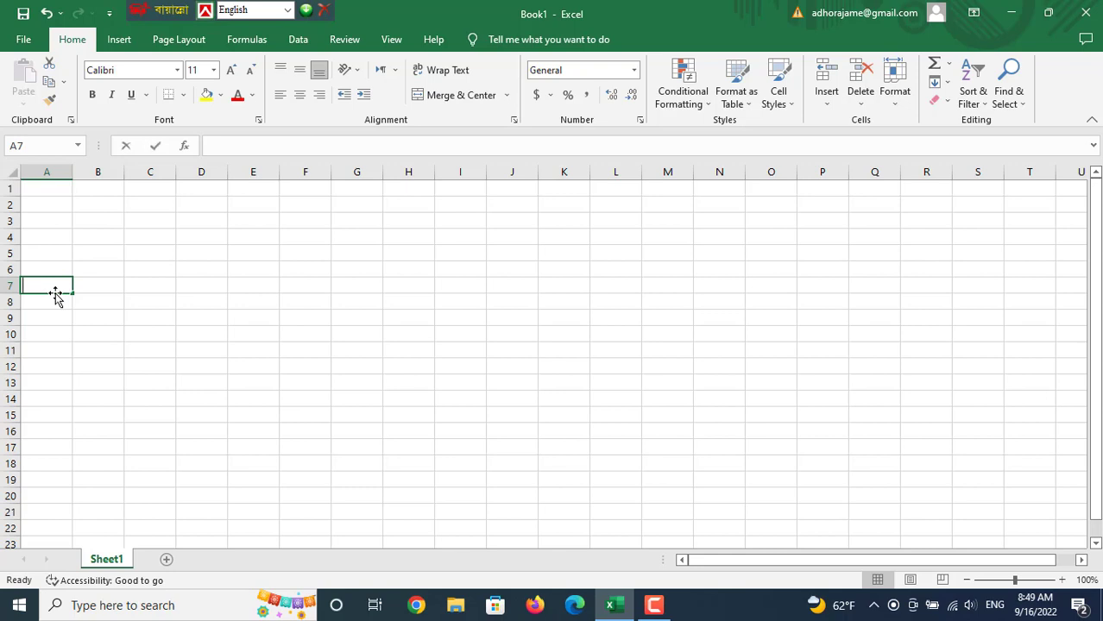
Step: Type SL through Monthly Payment across A7:I7, then check the long heading cells
text(SL)
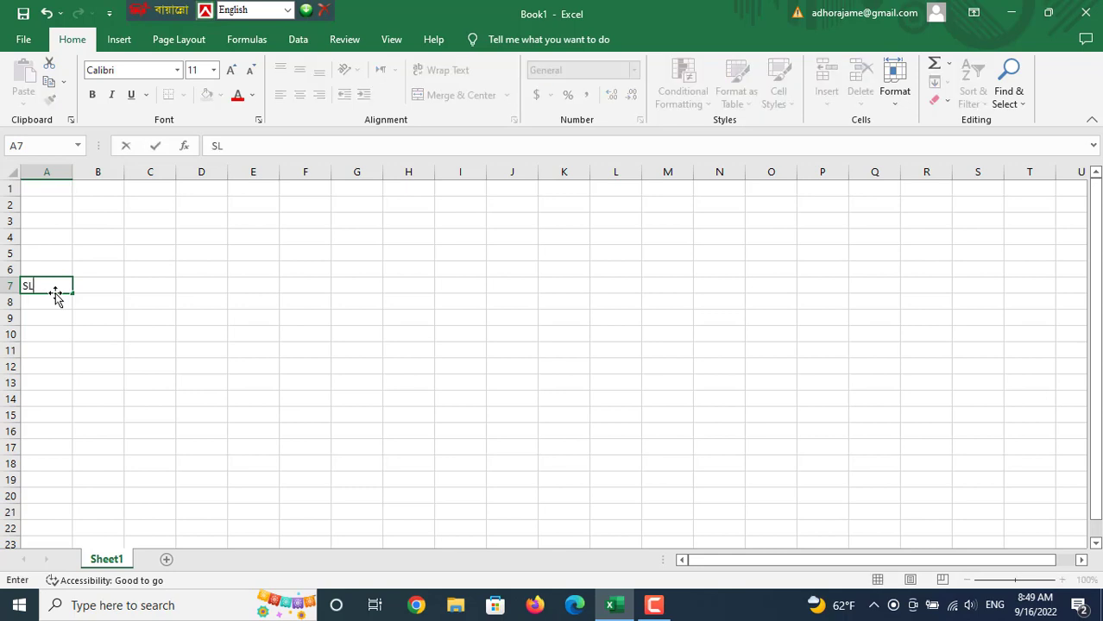
click(99, 287)
text(Name)
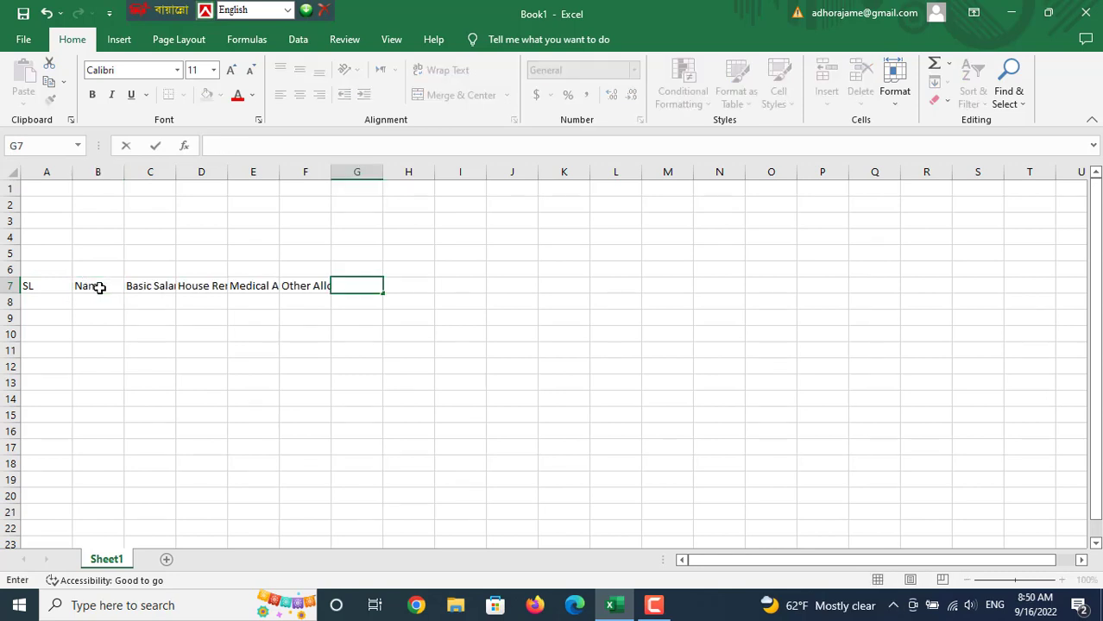
key(Tab)
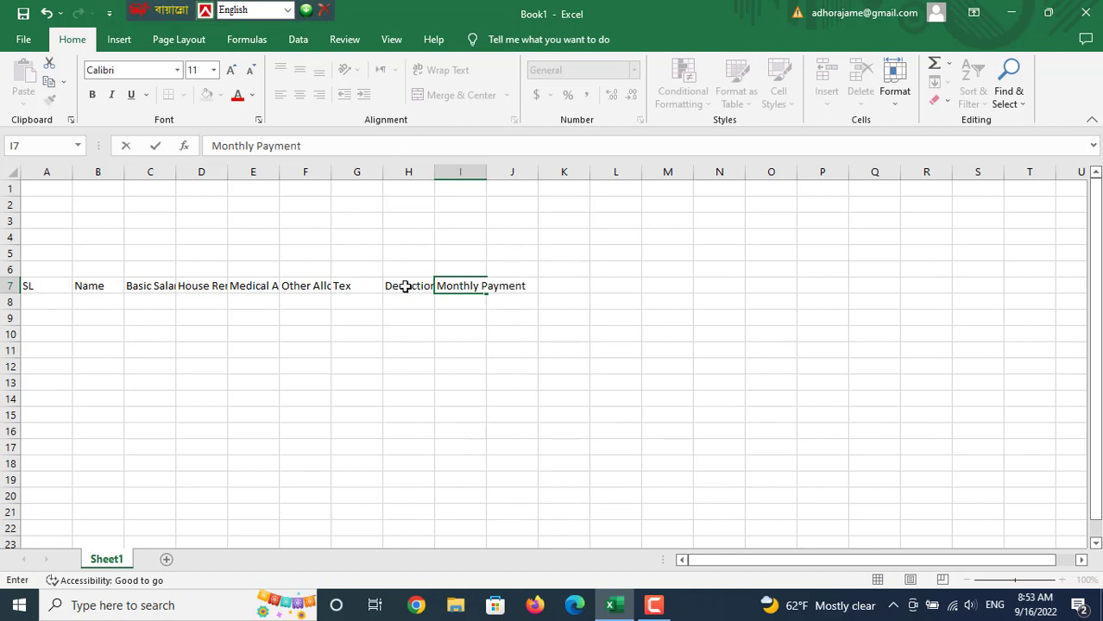
click(580, 274)
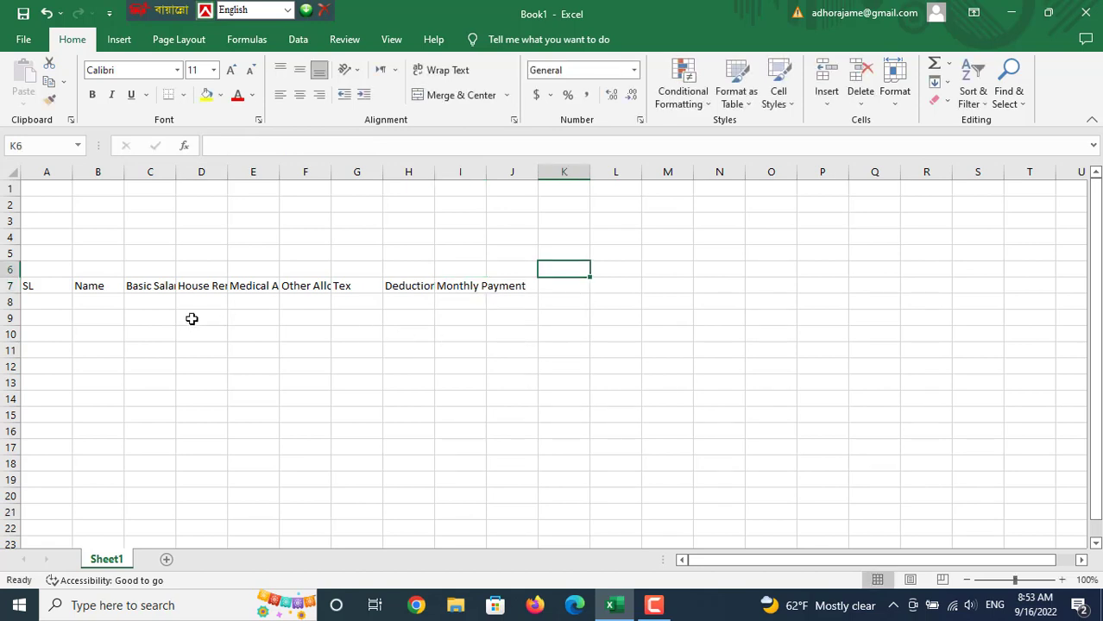
click(192, 287)
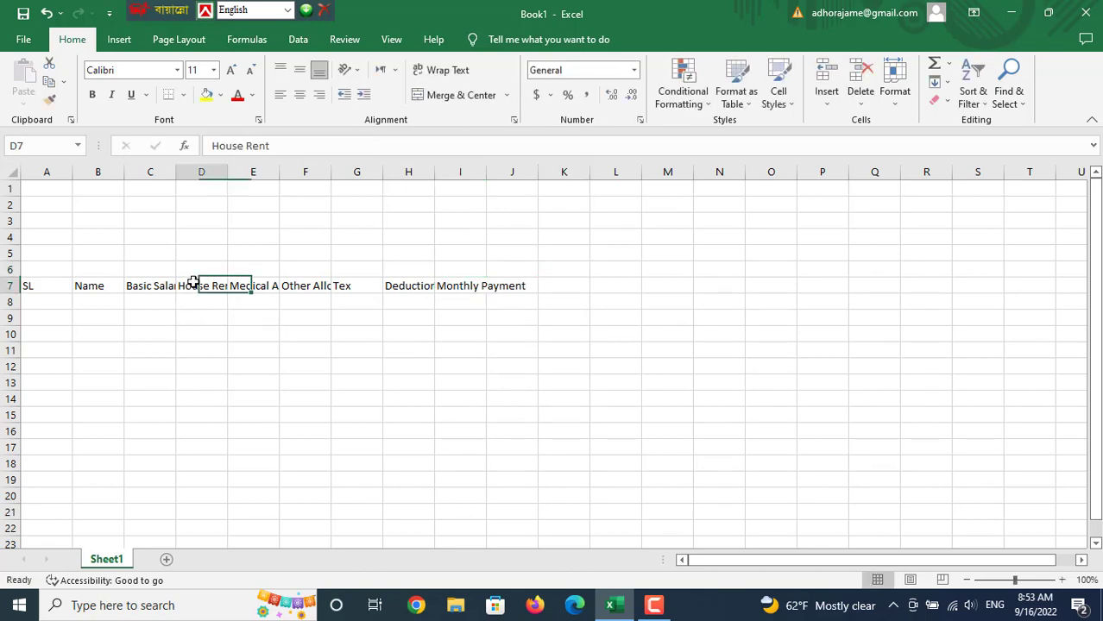
click(246, 287)
click(300, 291)
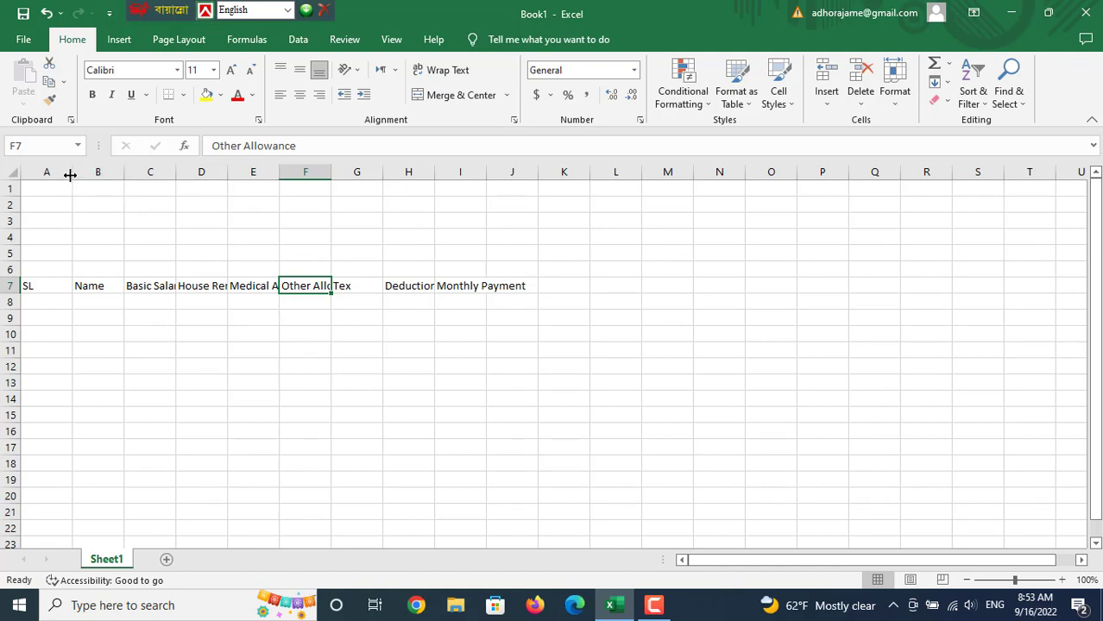
Step: Narrow column A for SL, widen column B for names and column C for Basic Salary
drag(69, 173, 42, 178)
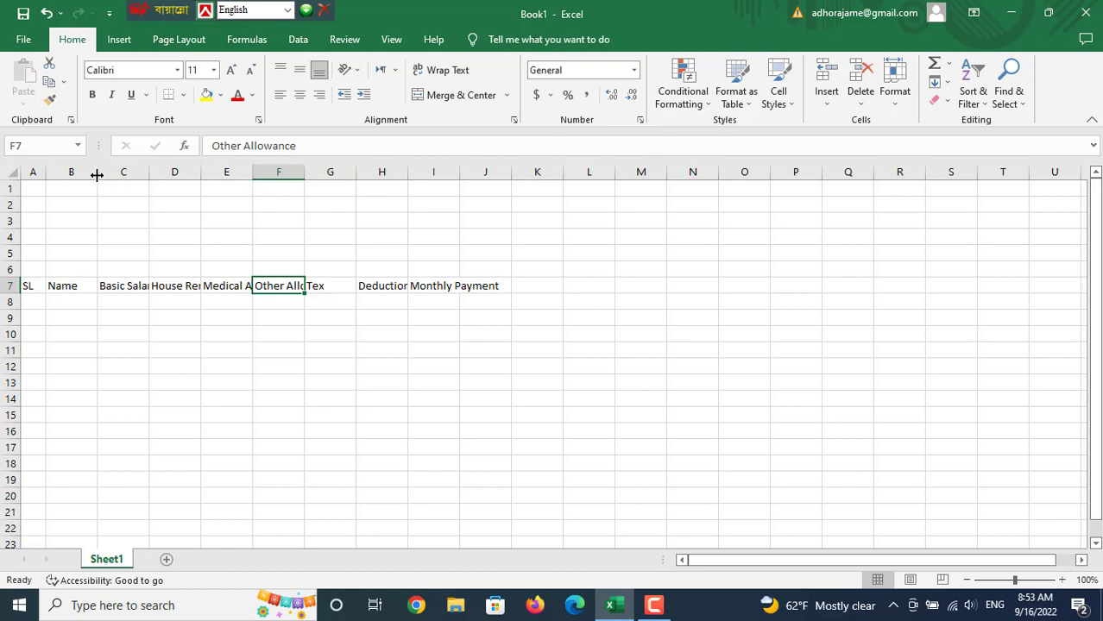
drag(97, 175, 185, 182)
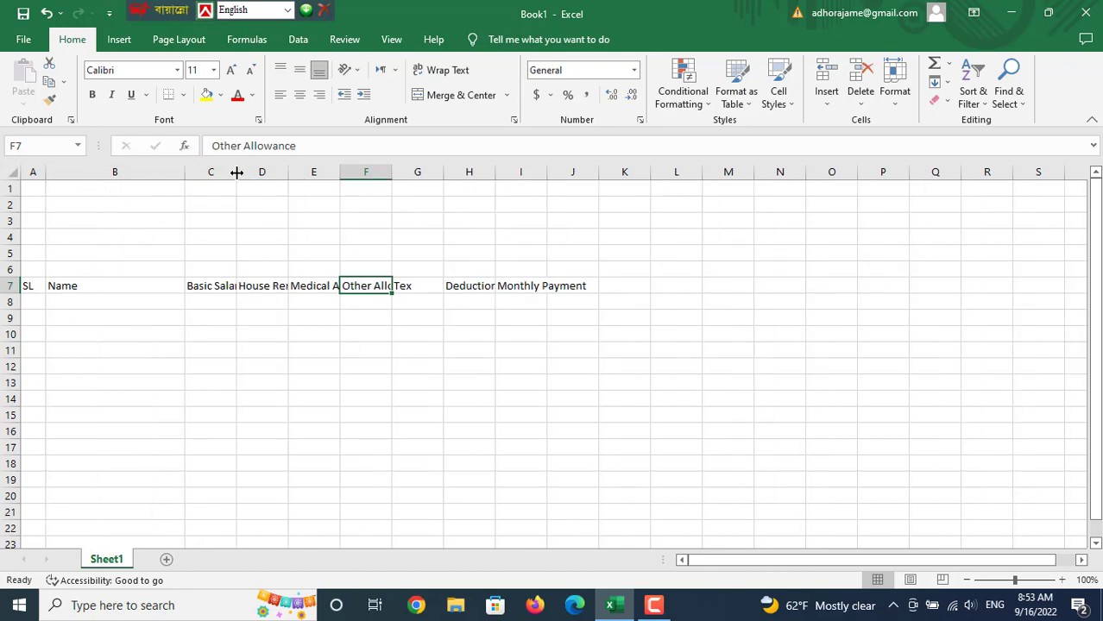
mouse_move(237, 172)
mouse_down()
mouse_move(280, 173)
mouse_move(240, 182)
mouse_up()
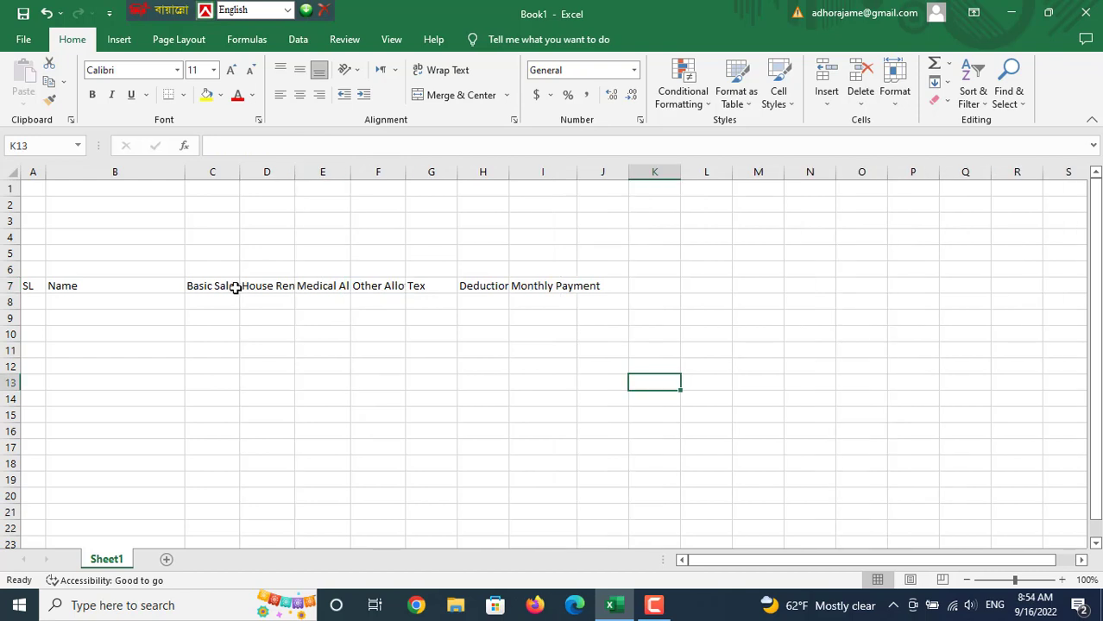
click(212, 284)
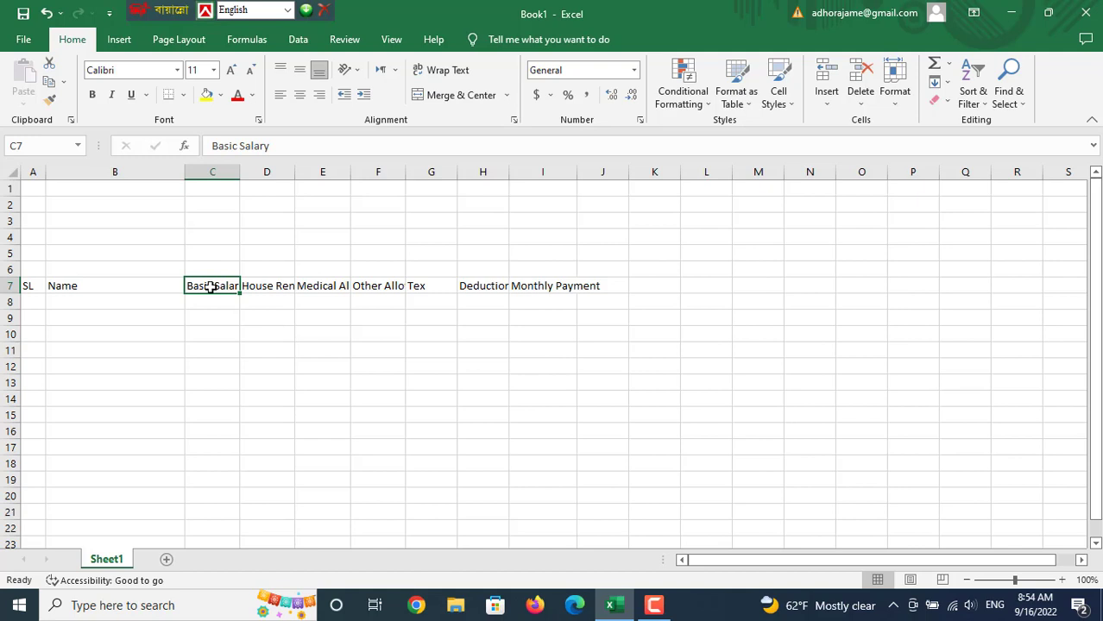
Step: Wrap the Basic Salary, House Rent and Medical Allowance headings onto two lines
click(287, 392)
click(214, 288)
click(440, 70)
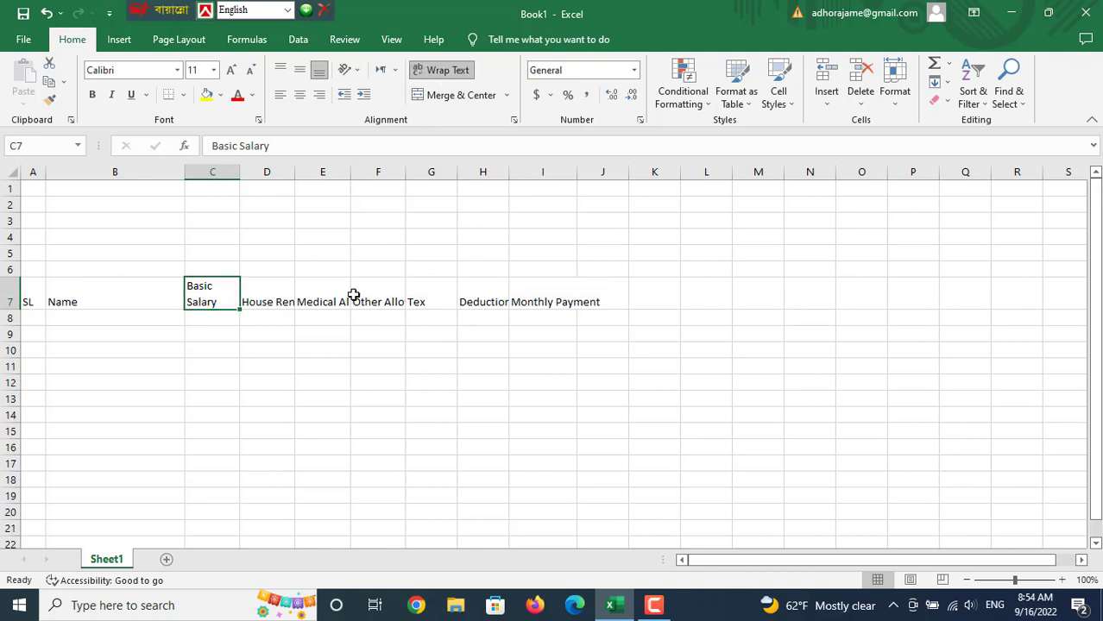
click(266, 302)
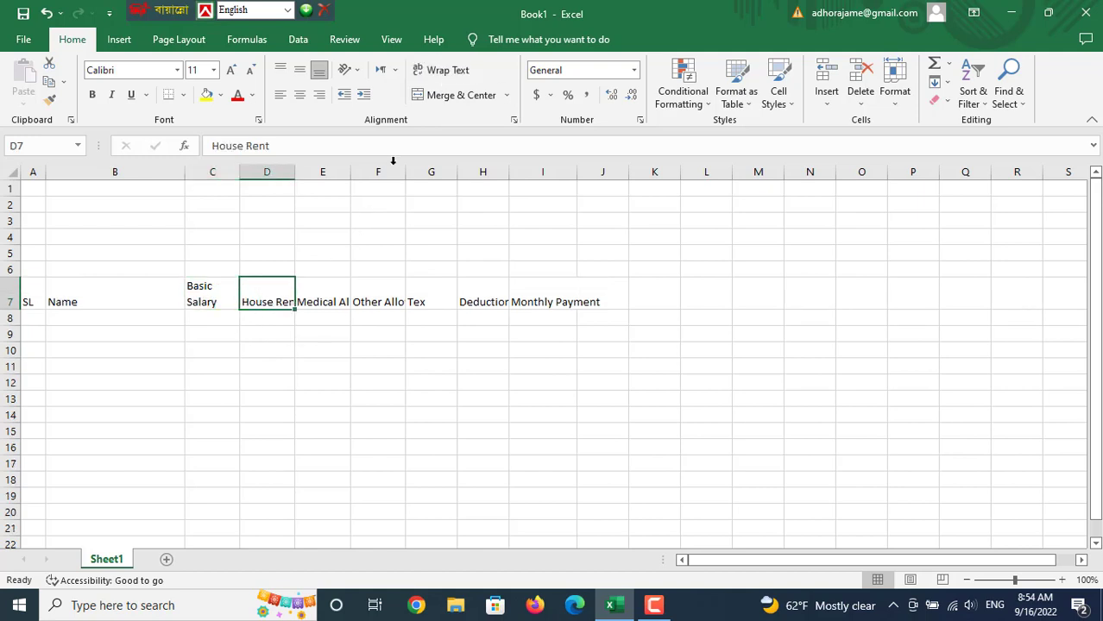
click(436, 72)
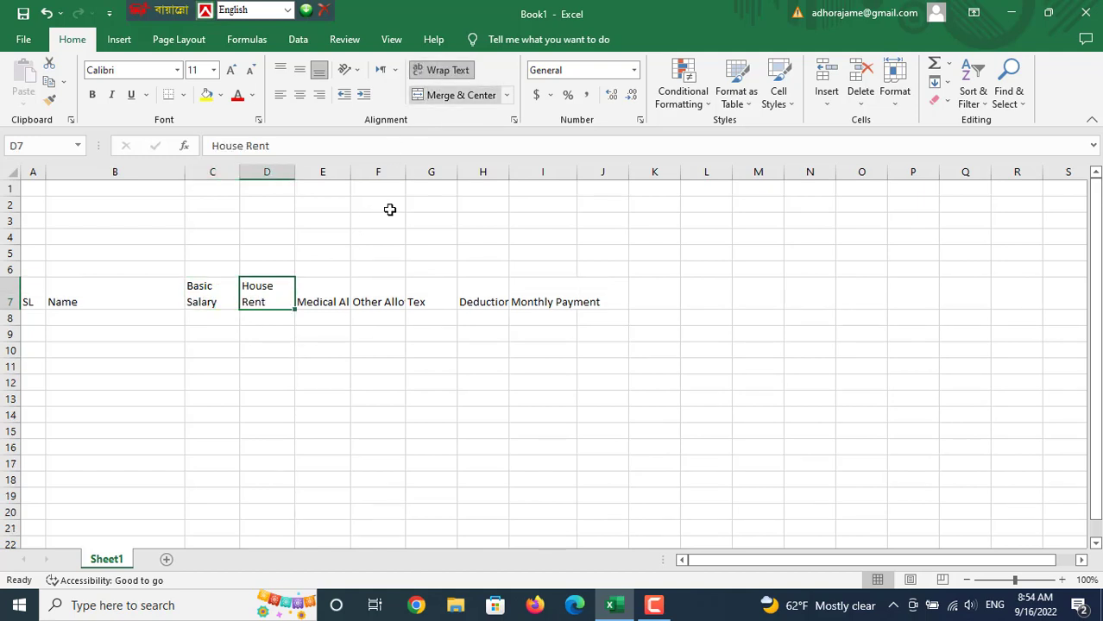
click(332, 304)
click(442, 70)
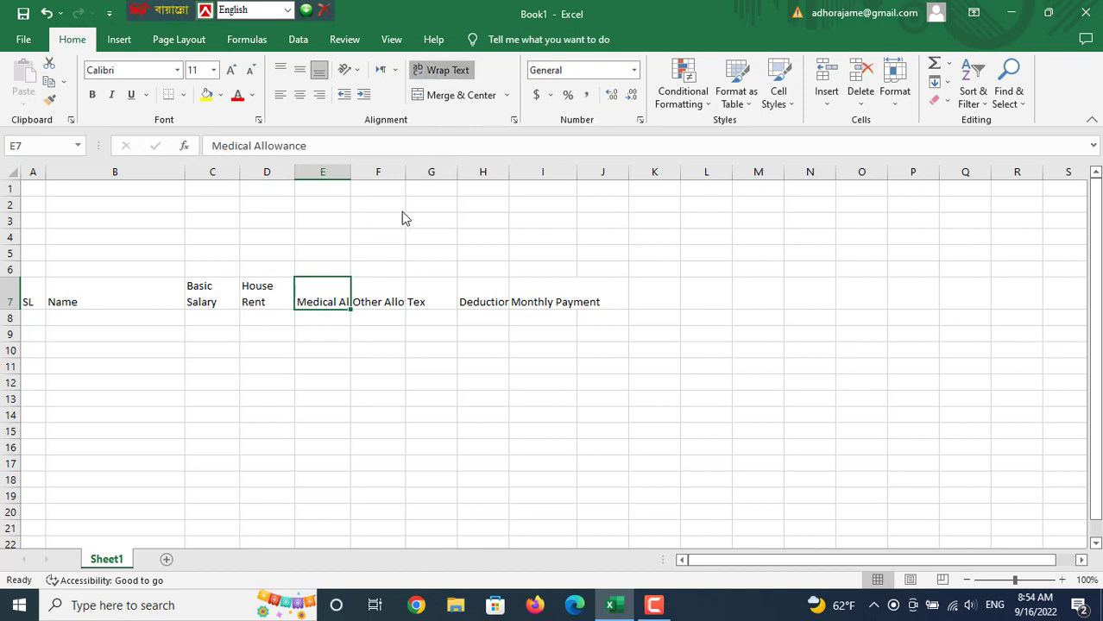
Step: Wrap the Other Allowance, Deduction and Monthly Payment headings within their cells
click(391, 317)
click(447, 70)
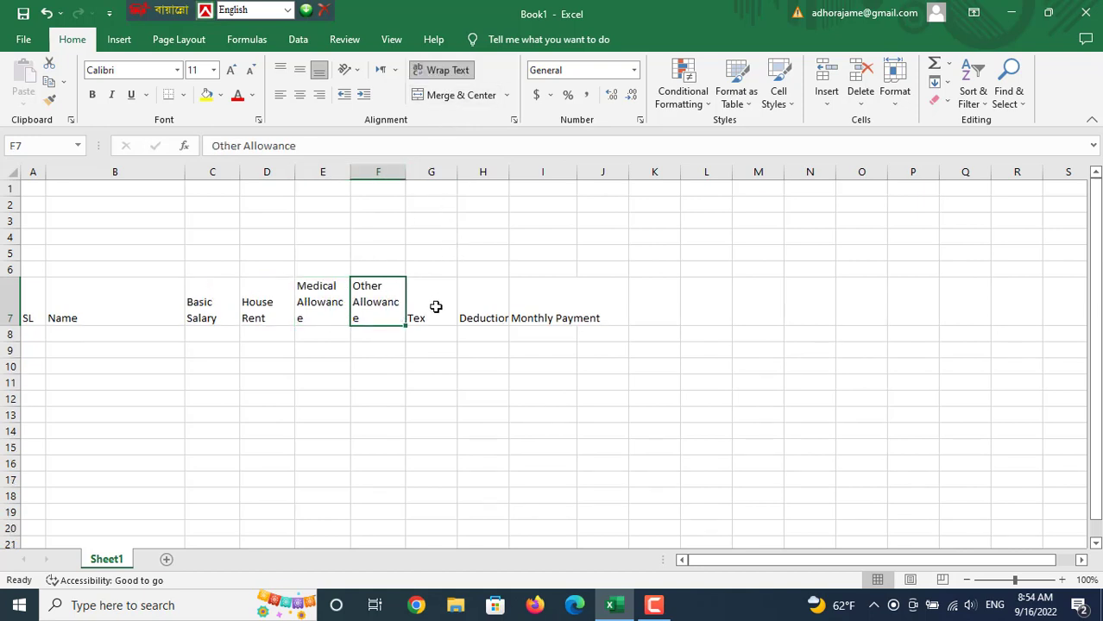
click(485, 306)
click(458, 72)
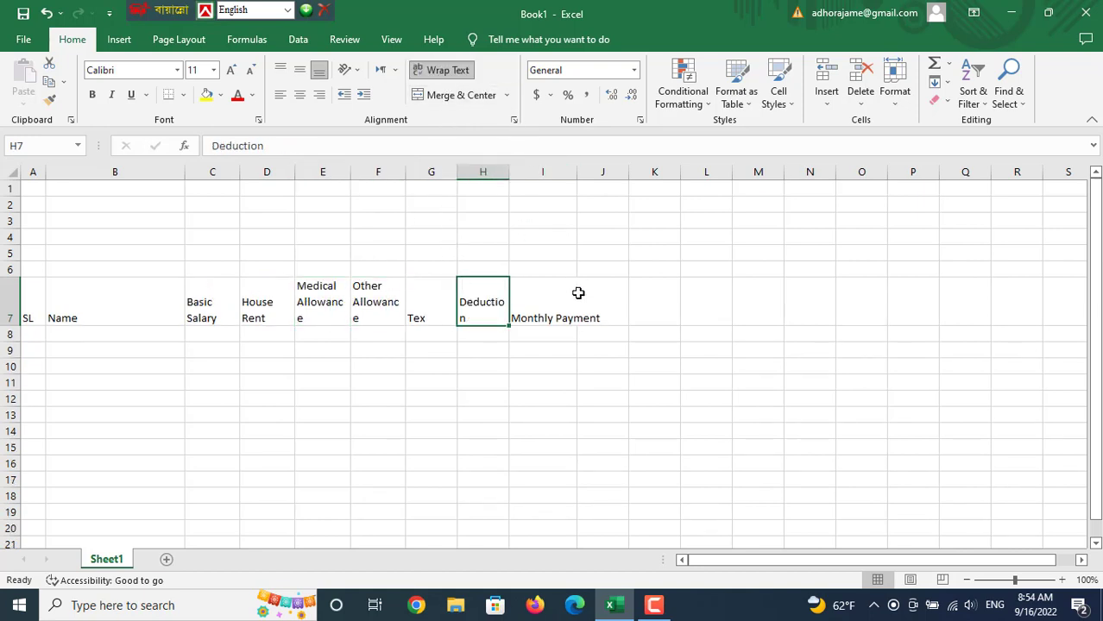
click(542, 316)
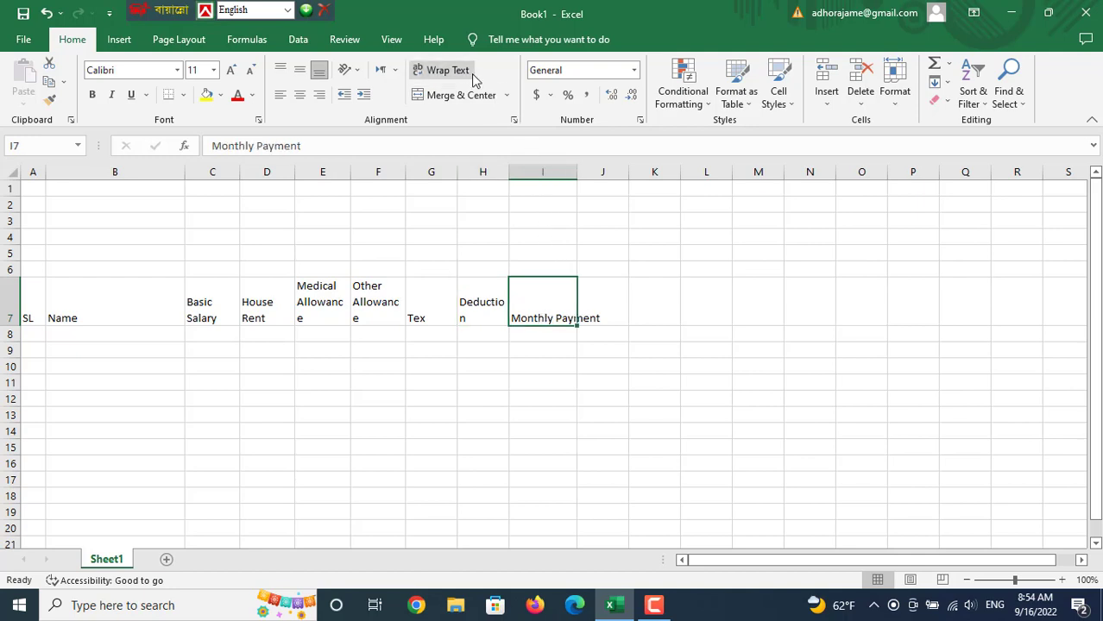
click(445, 70)
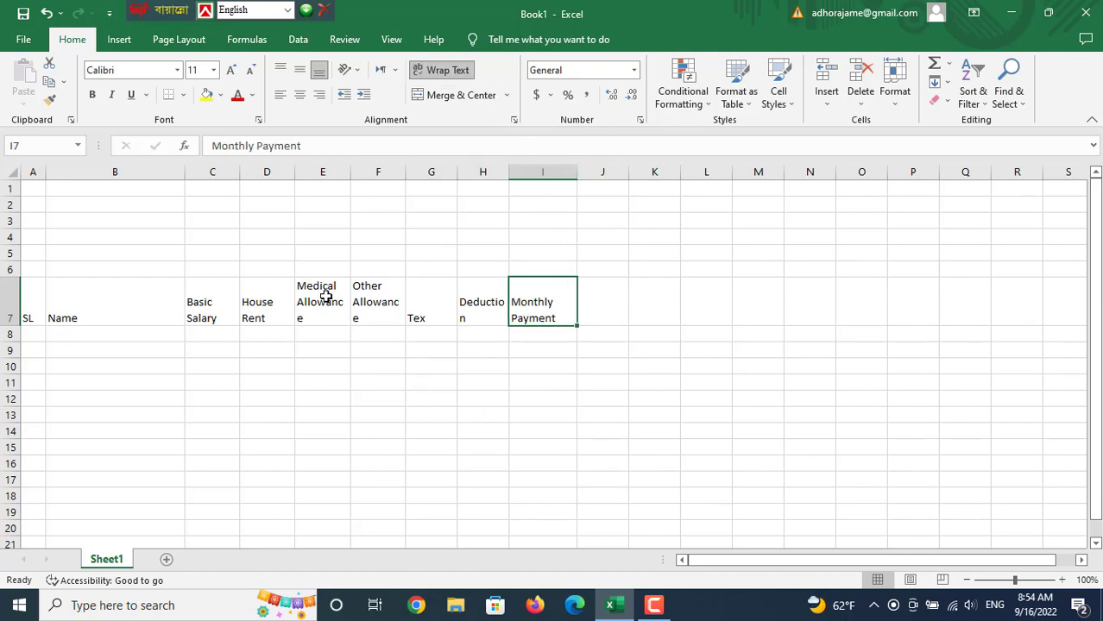
click(348, 382)
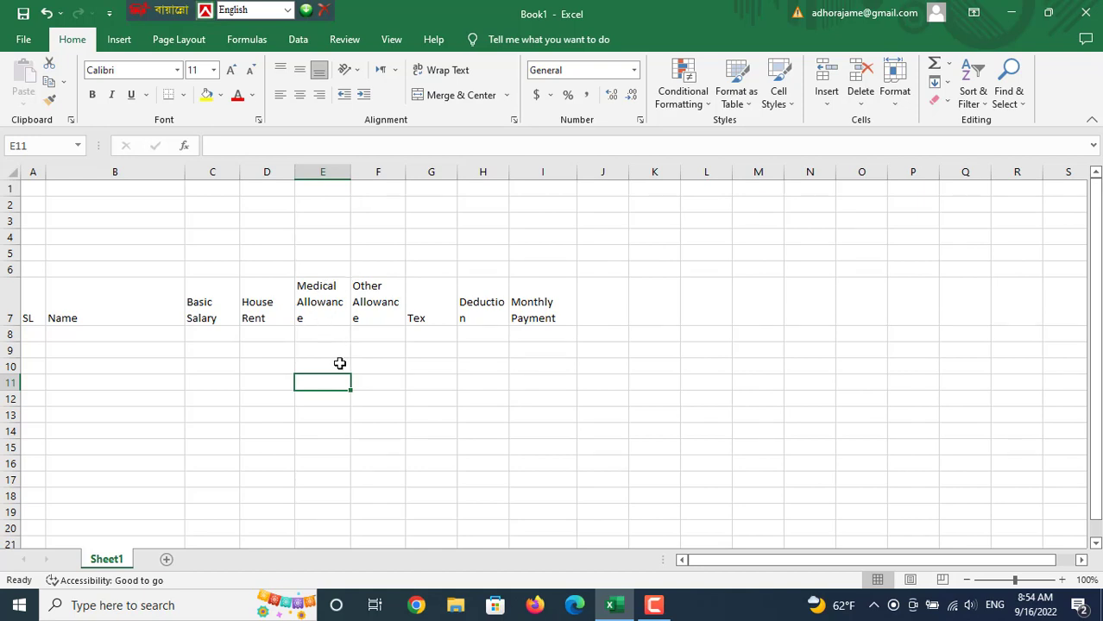
Step: Widen column E for Medical Allowance and column H for Deduction
drag(352, 172, 433, 171)
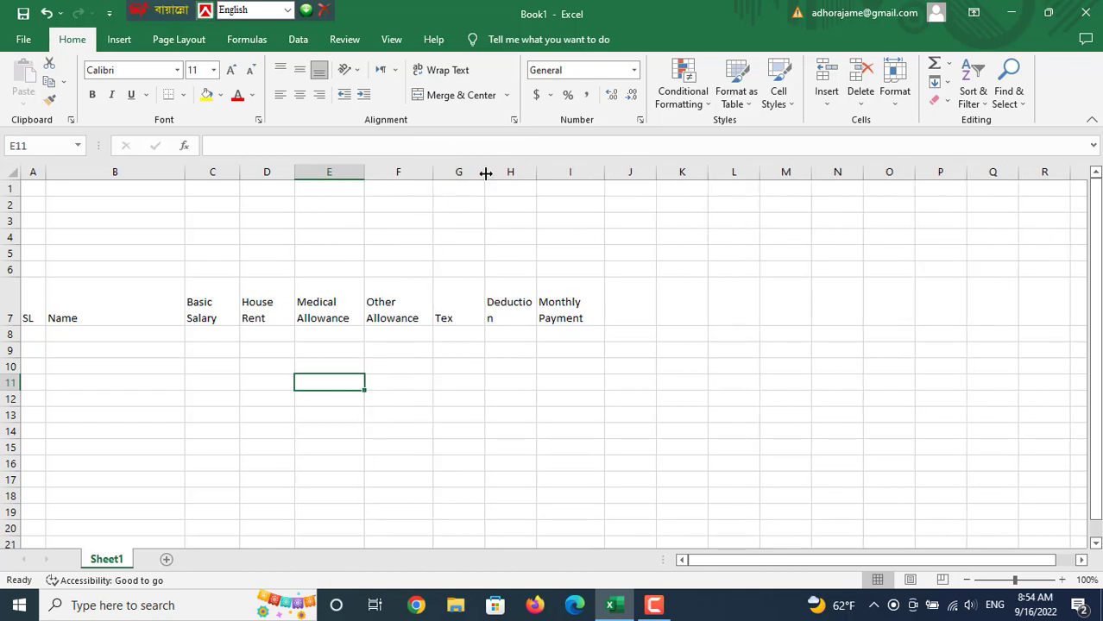
drag(536, 168, 545, 169)
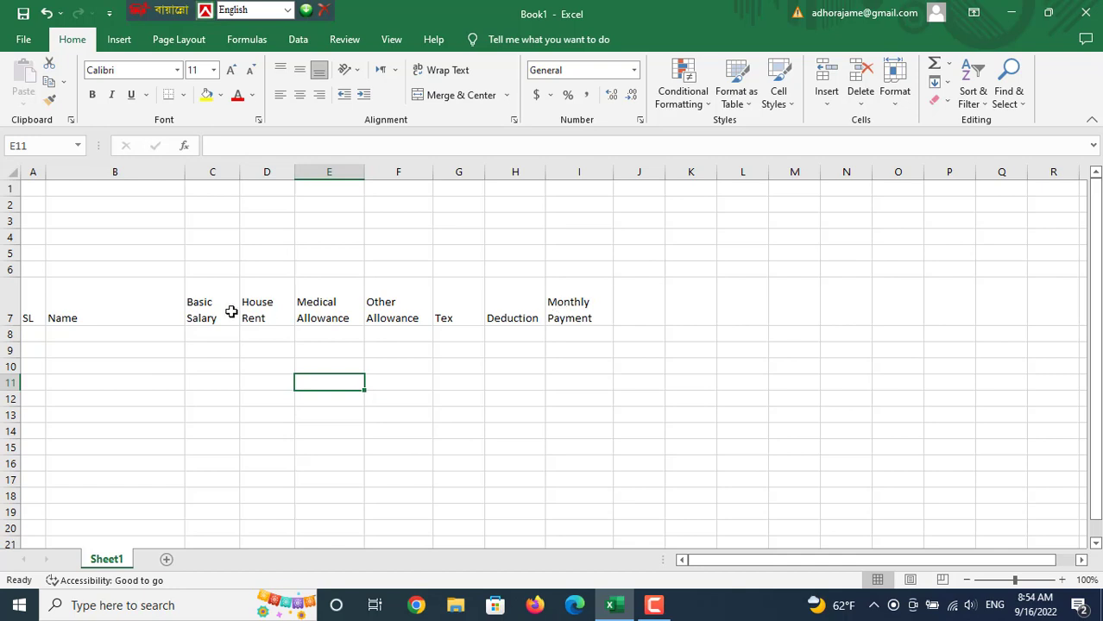
click(191, 288)
Step: Center C7:I7 horizontally and apply Middle Align to the Tex and Deduction headings in G7:H7
drag(284, 310, 572, 304)
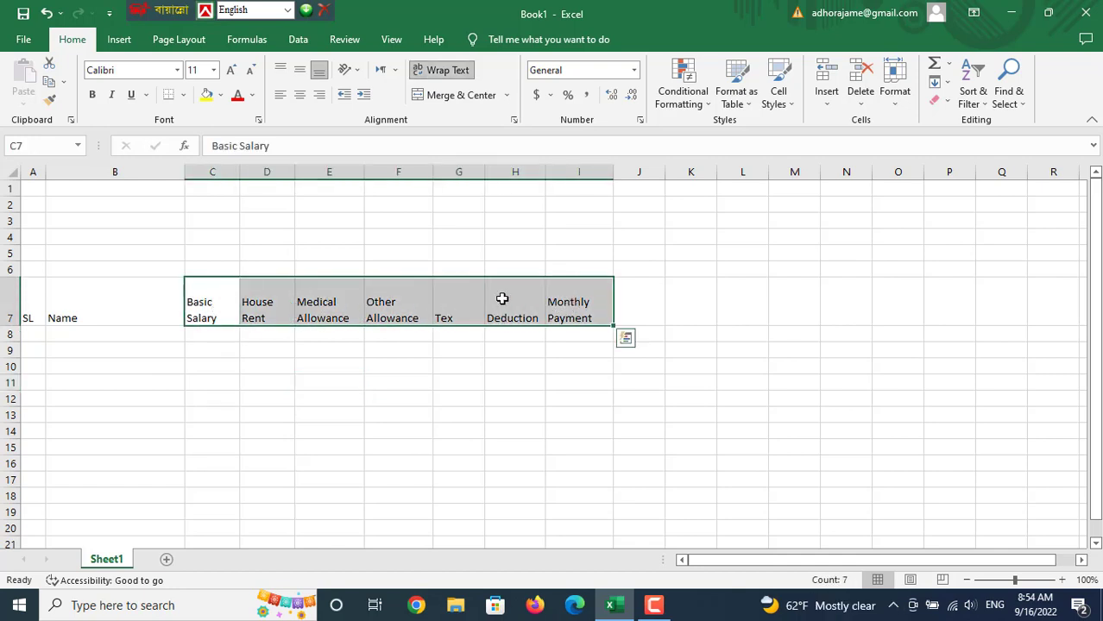
click(300, 95)
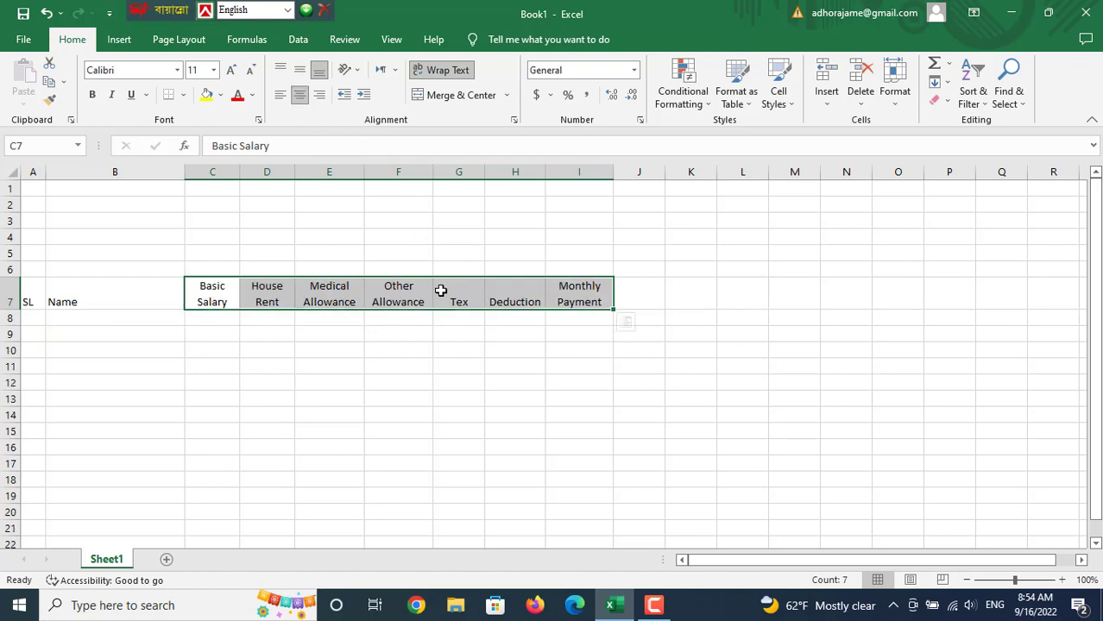
click(514, 294)
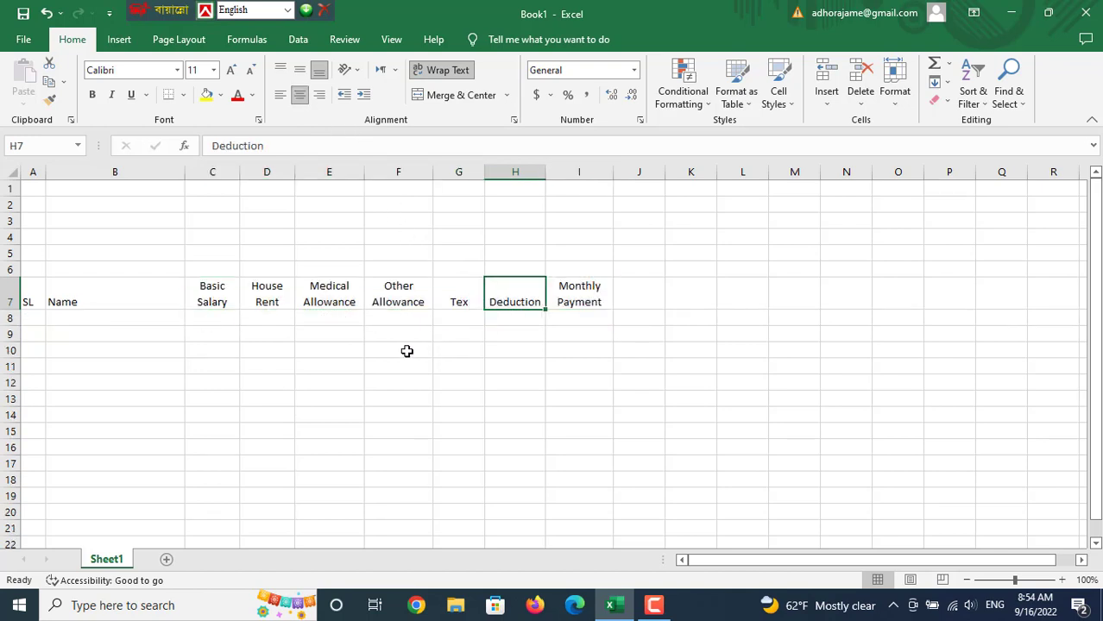
click(465, 301)
shift+click(489, 306)
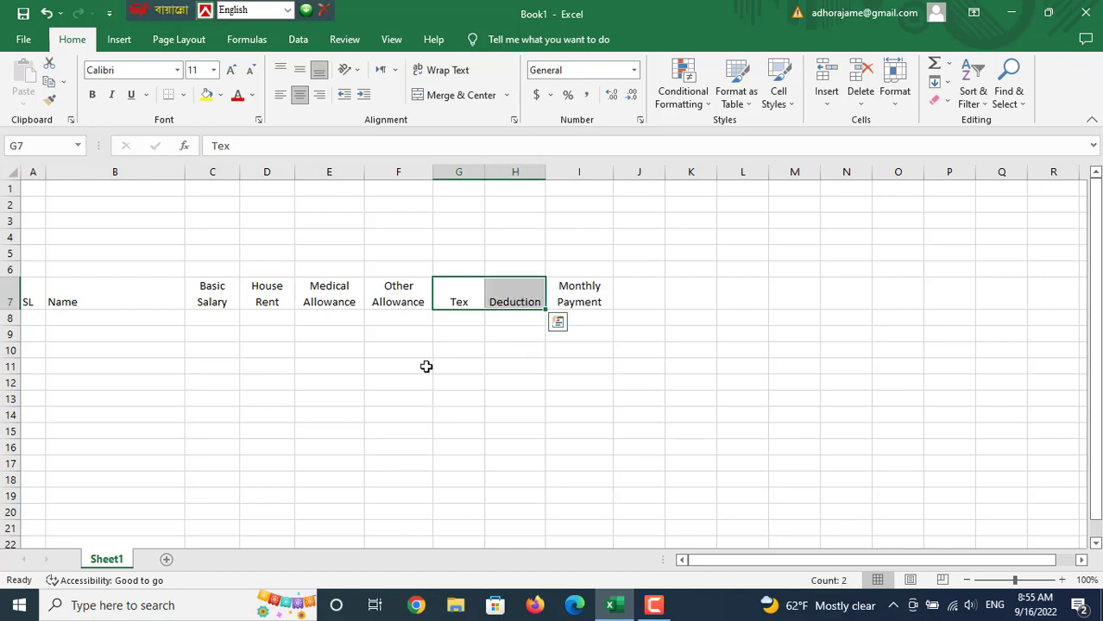
click(300, 73)
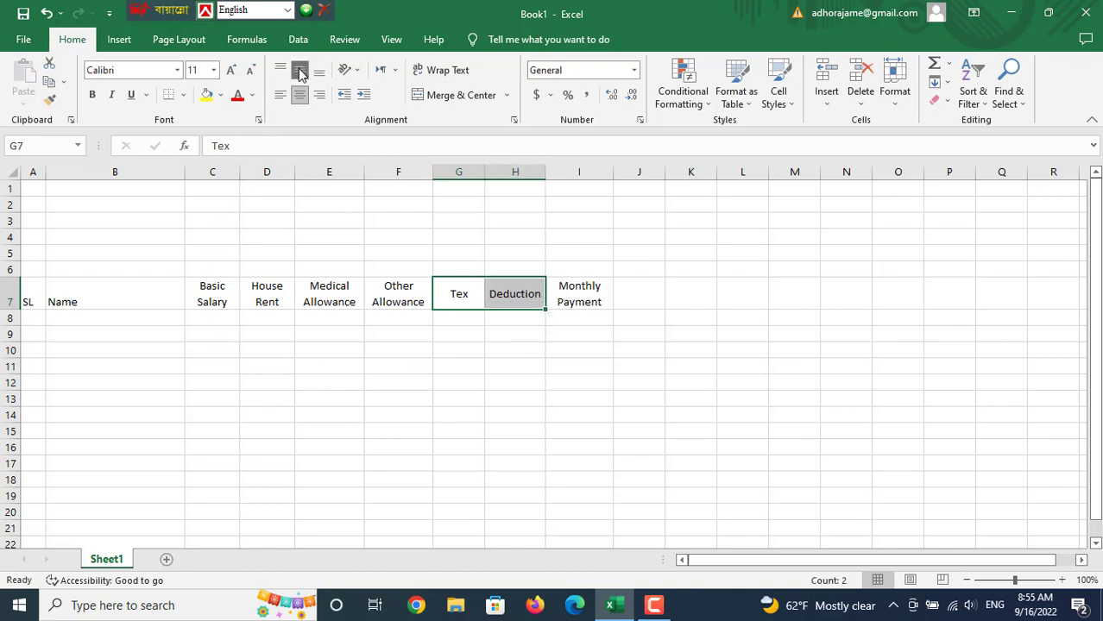
click(662, 293)
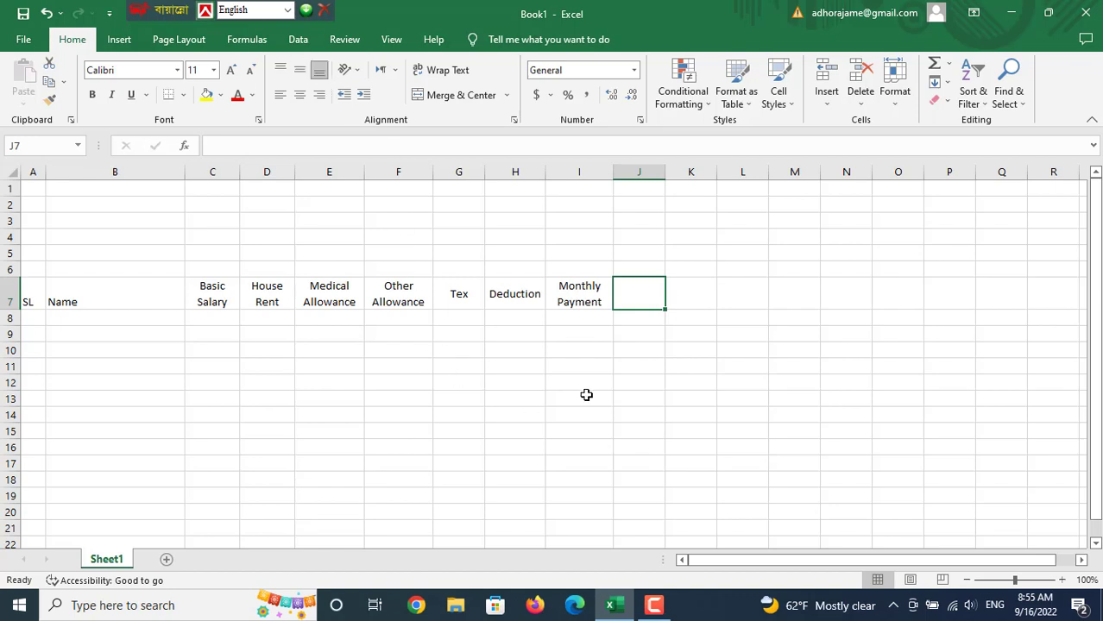
click(584, 366)
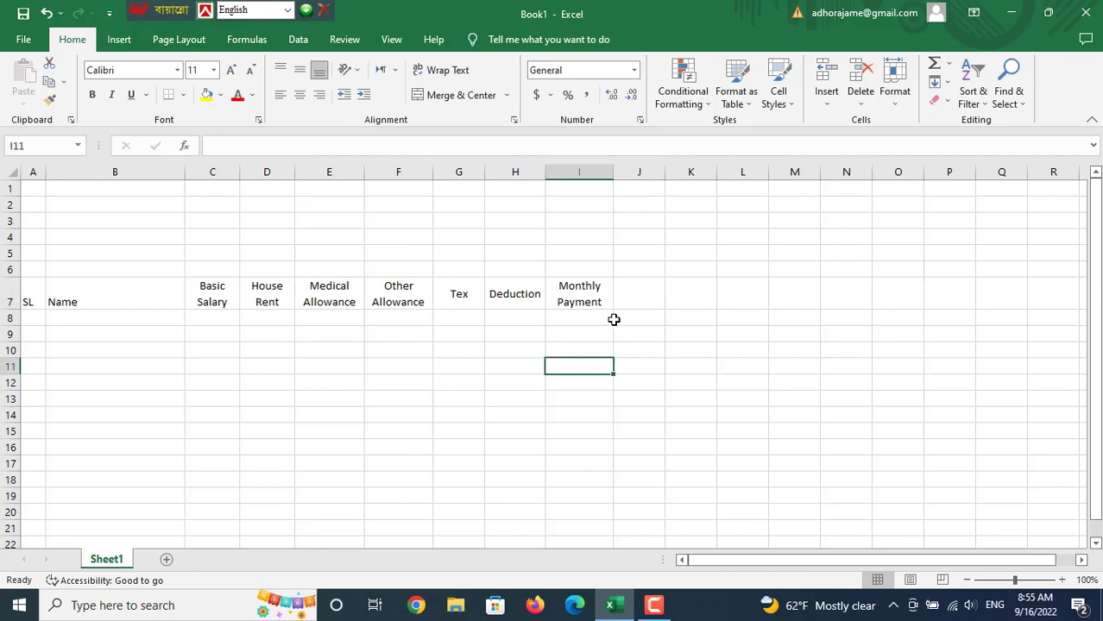
click(333, 301)
click(138, 302)
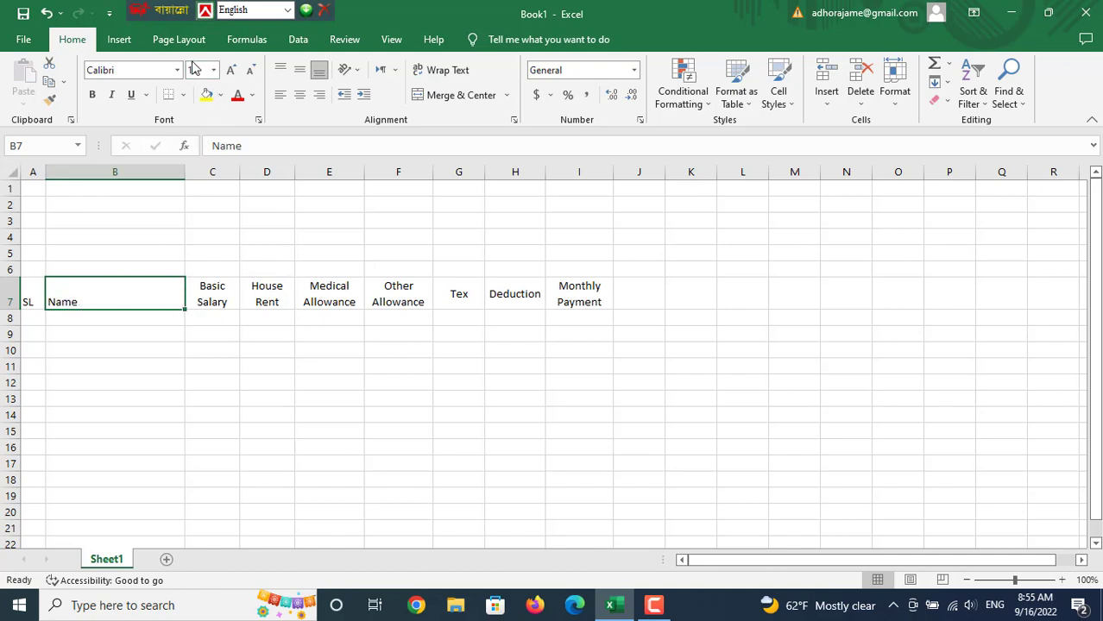
Step: Bump the A7:I7 header text from 11 to 12 point with Increase Font Size
drag(35, 292, 585, 300)
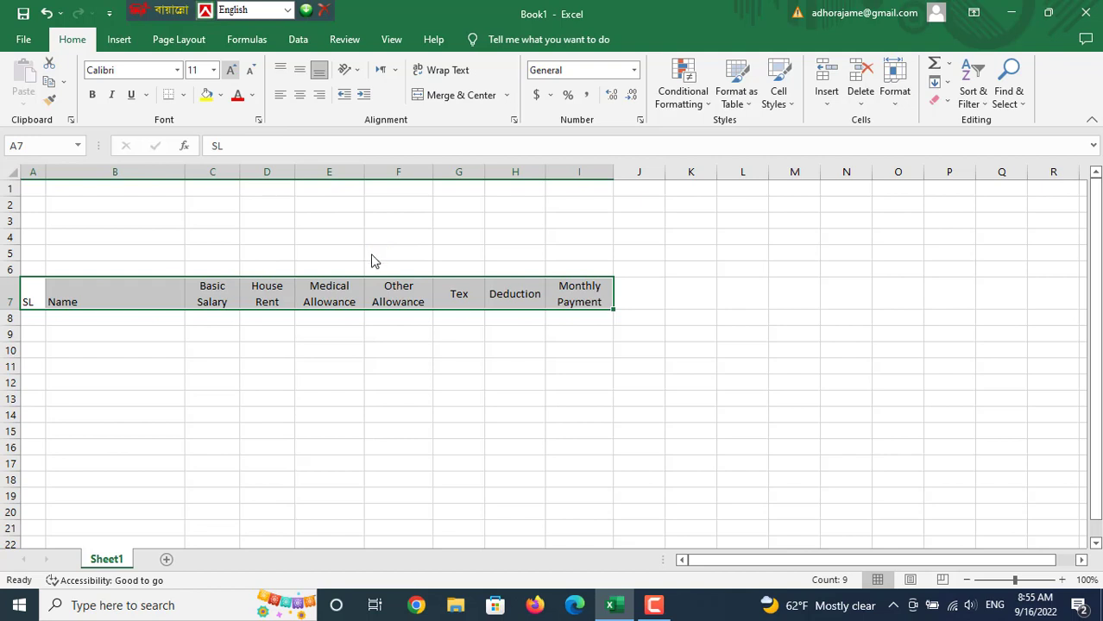
click(230, 69)
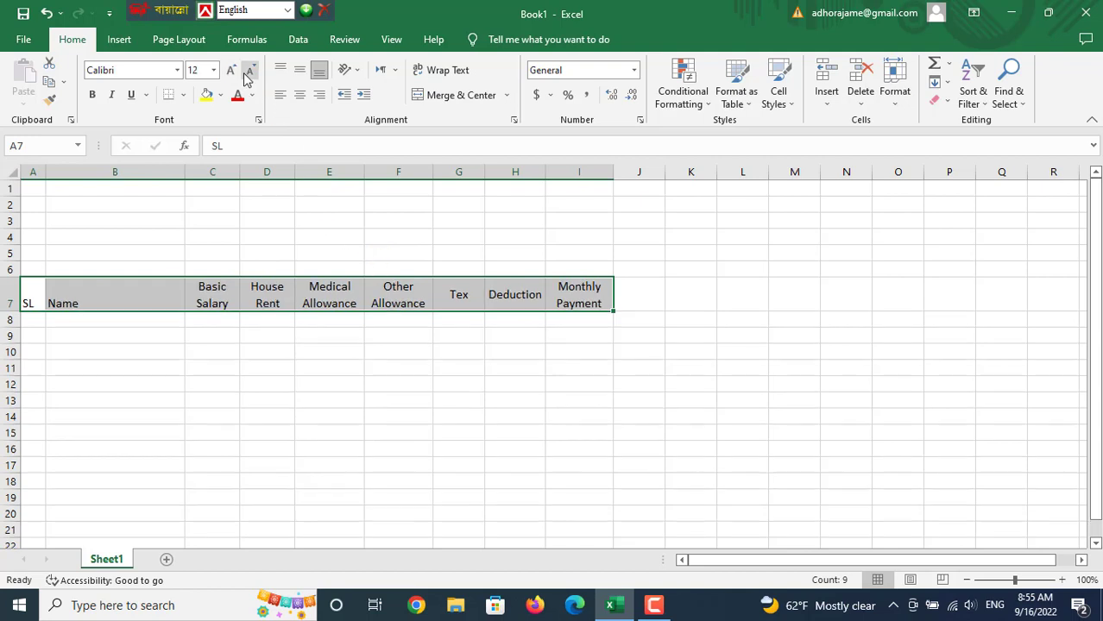
click(345, 297)
click(511, 383)
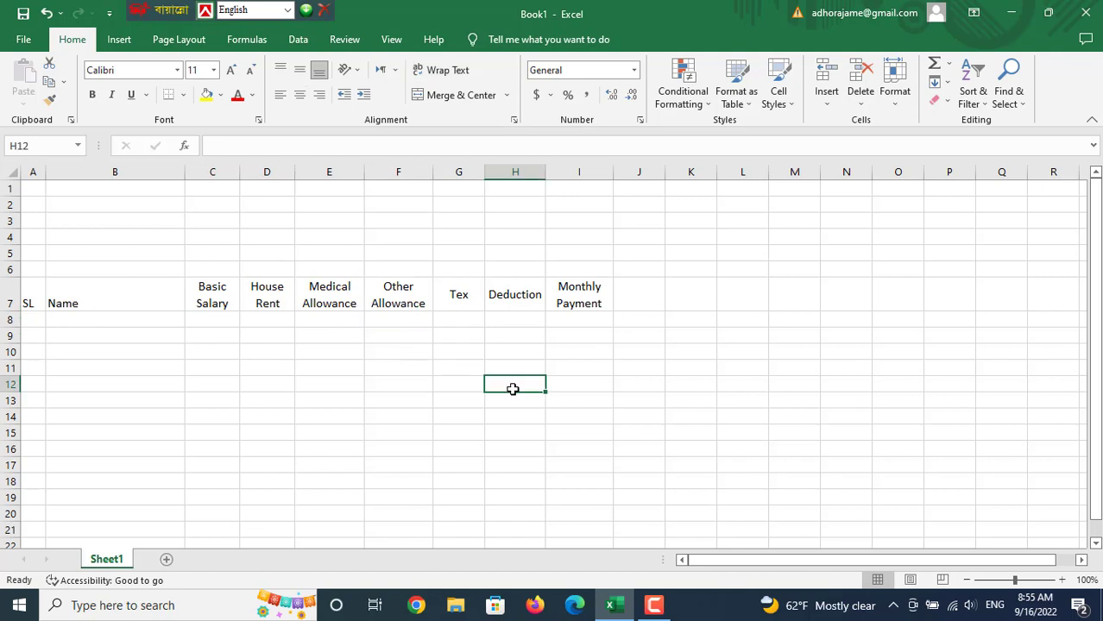
click(275, 241)
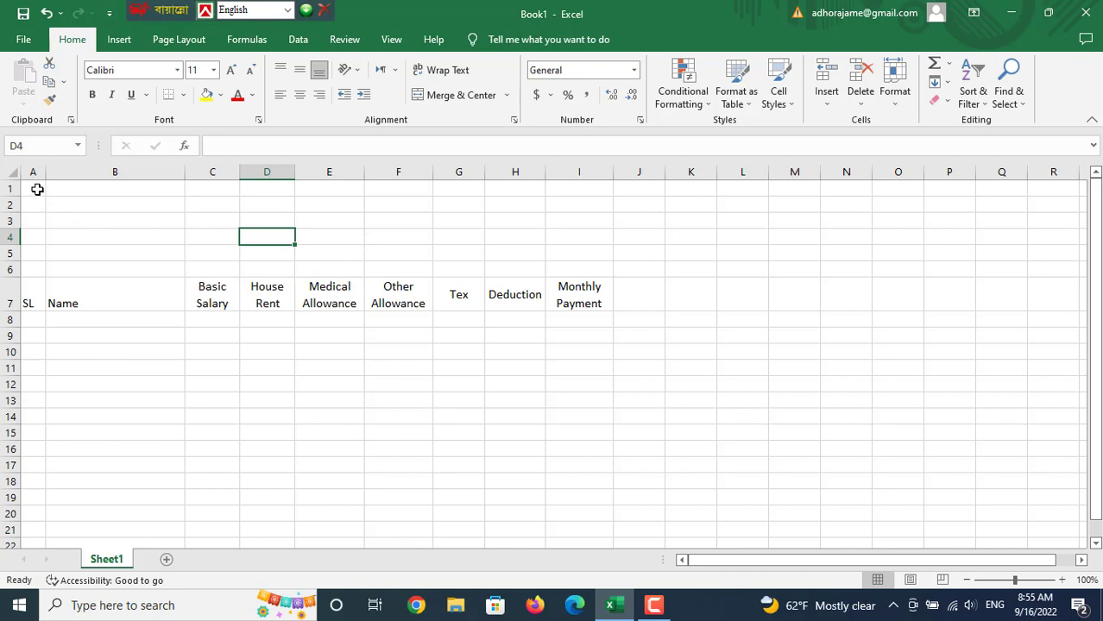
Step: Merge A1:I6 into one centred cell holding the title Monthly Salary Sheet
drag(37, 189, 609, 276)
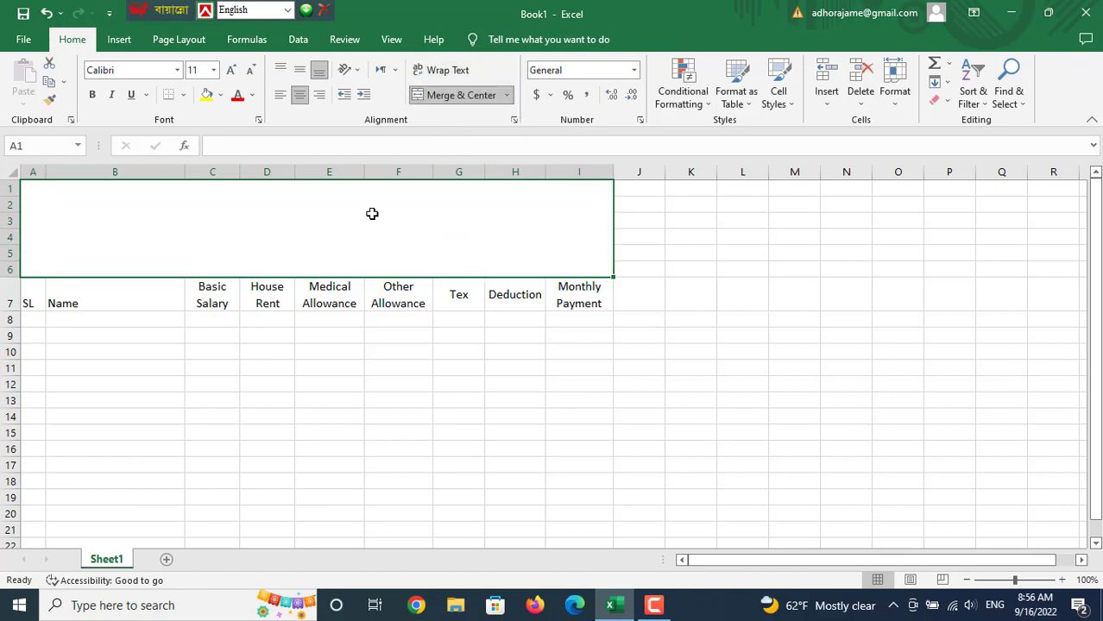
click(777, 255)
click(338, 231)
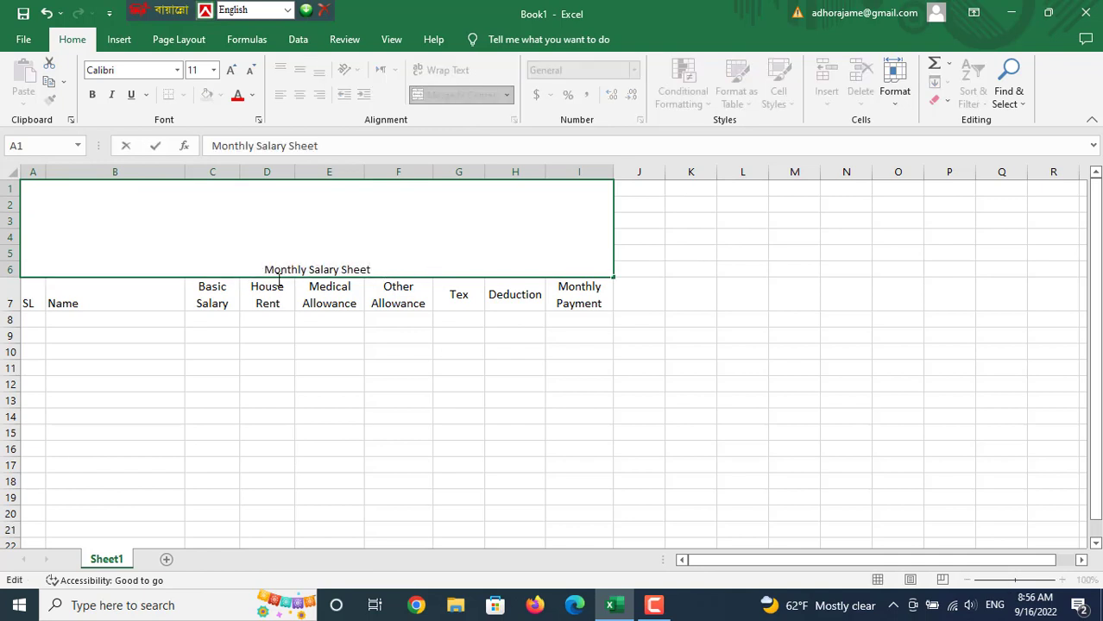
drag(279, 279, 267, 269)
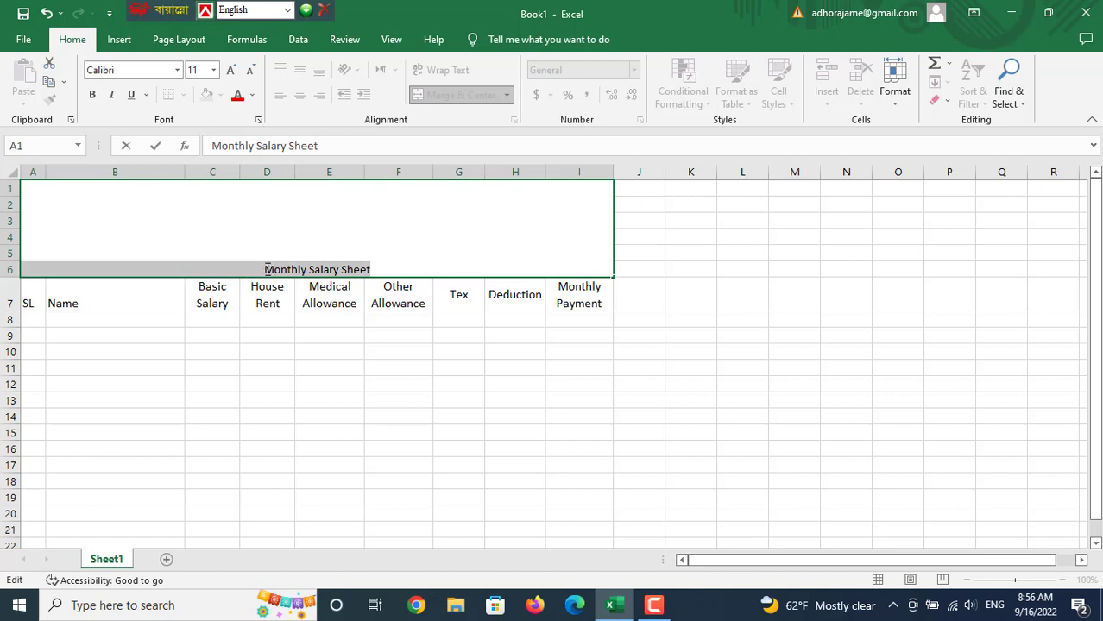
Step: Set the Monthly Salary Sheet title to font size 48
click(214, 73)
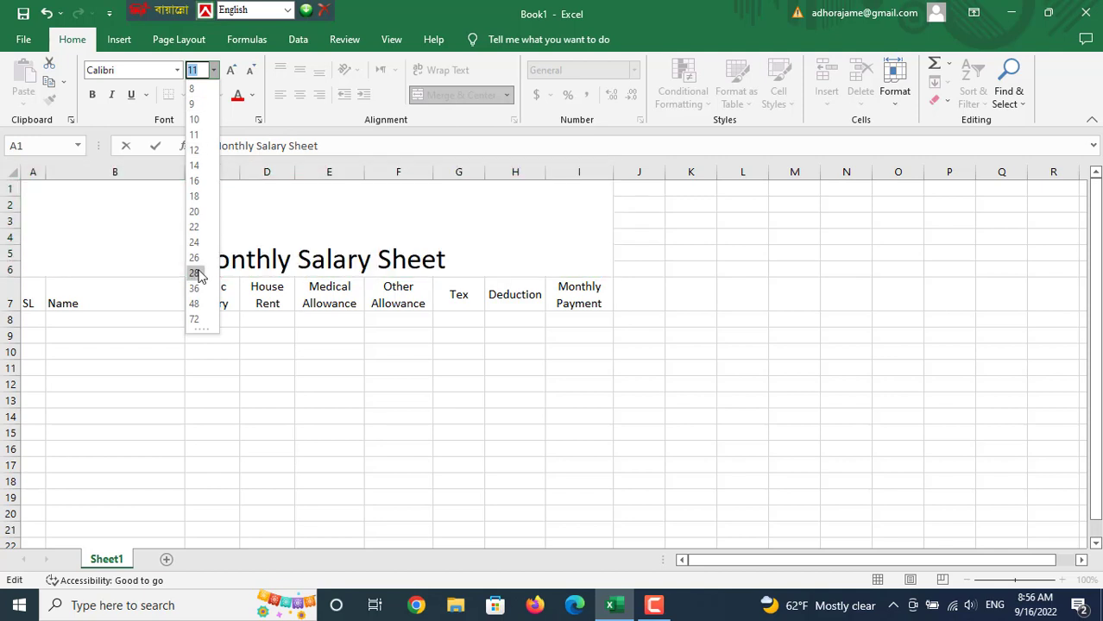
click(196, 305)
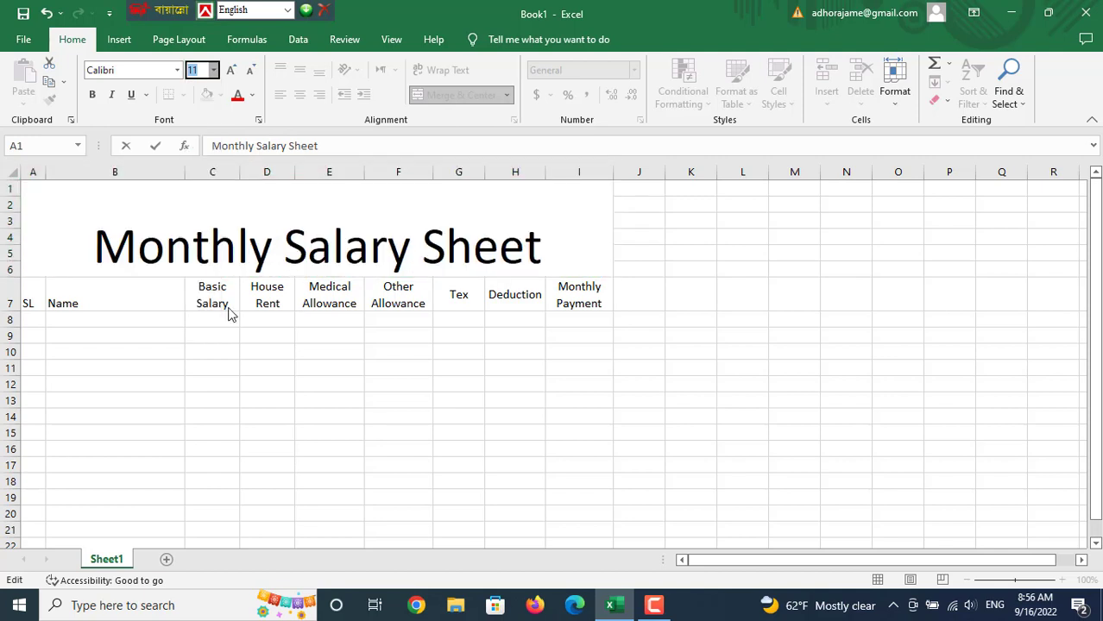
double_click(473, 220)
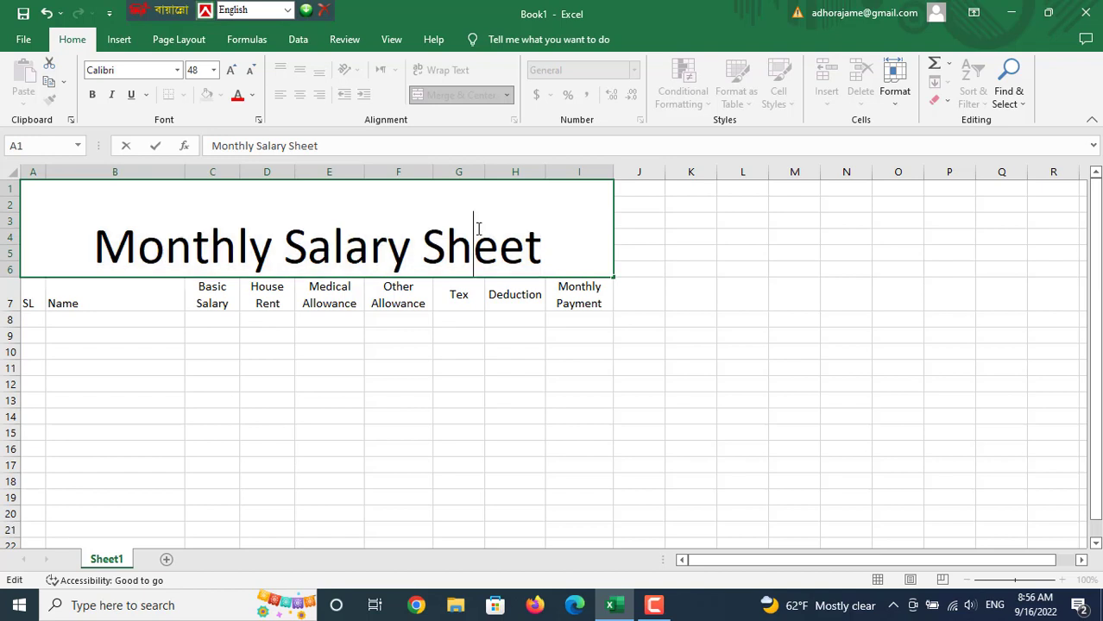
click(546, 251)
key(Return)
Step: Reopen the title cell to review the Monthly Salary Sheet text
click(208, 238)
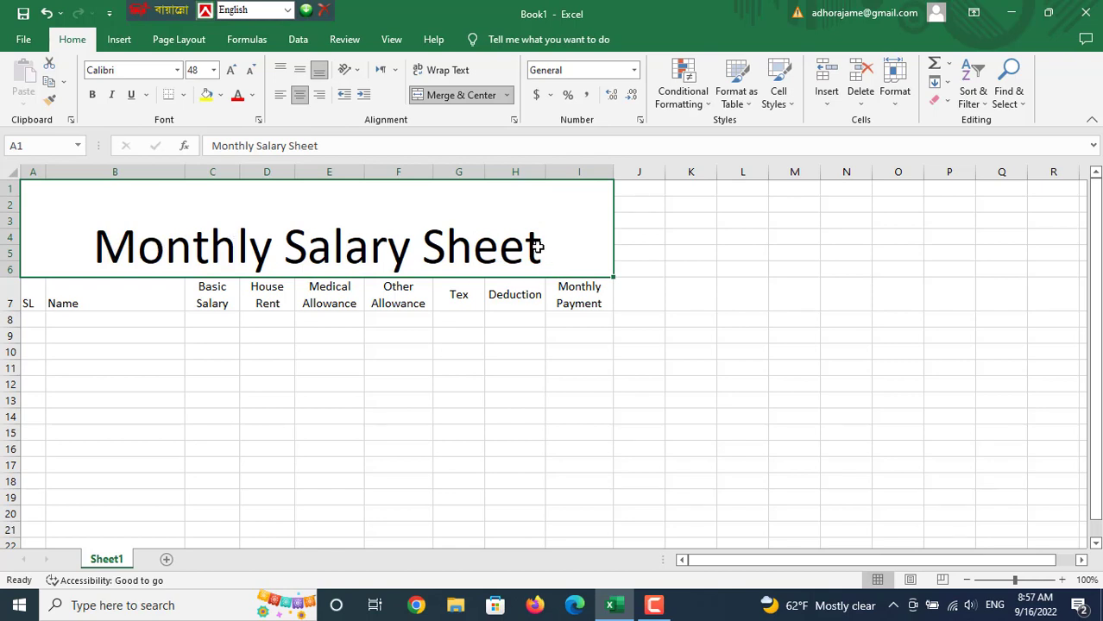
double_click(95, 247)
drag(95, 247, 554, 251)
click(376, 187)
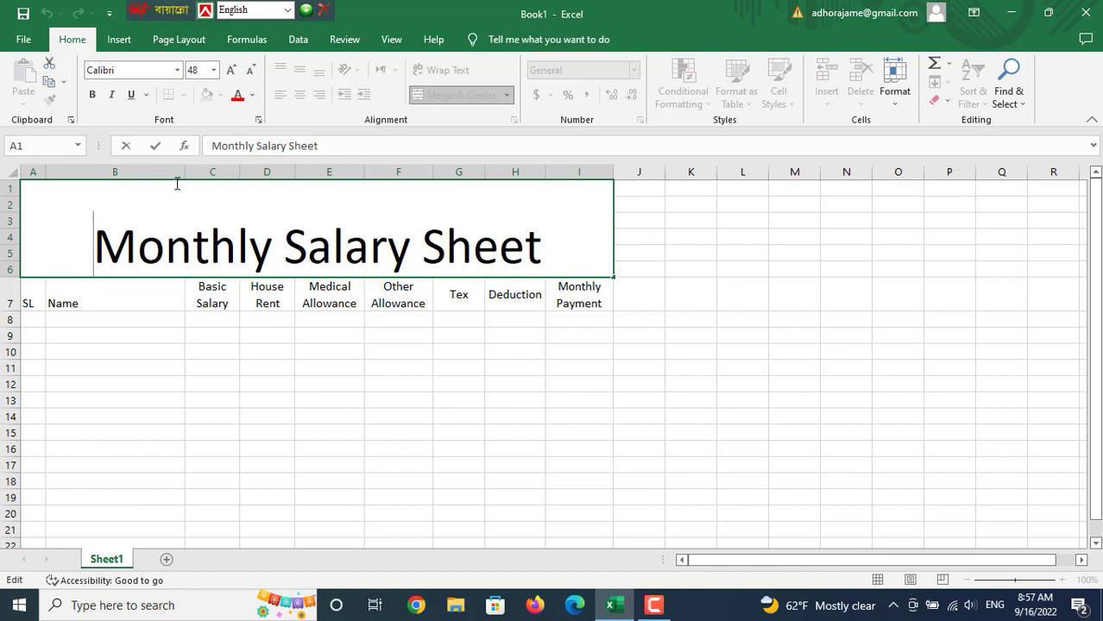
Step: Fill the A1:I6 title banner with green
key(Escape)
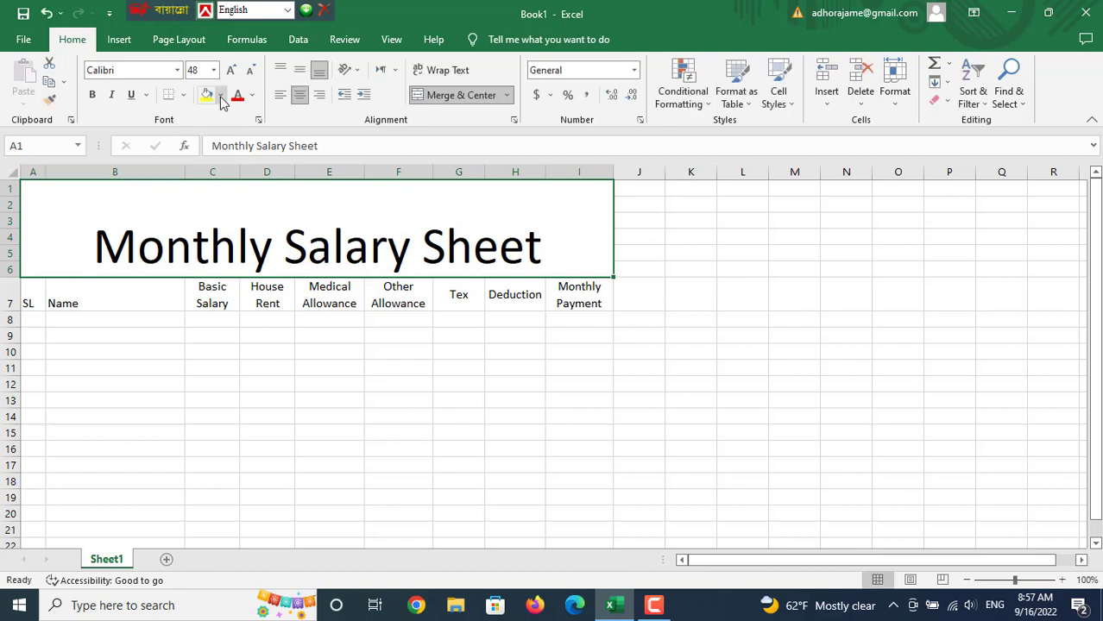
click(221, 97)
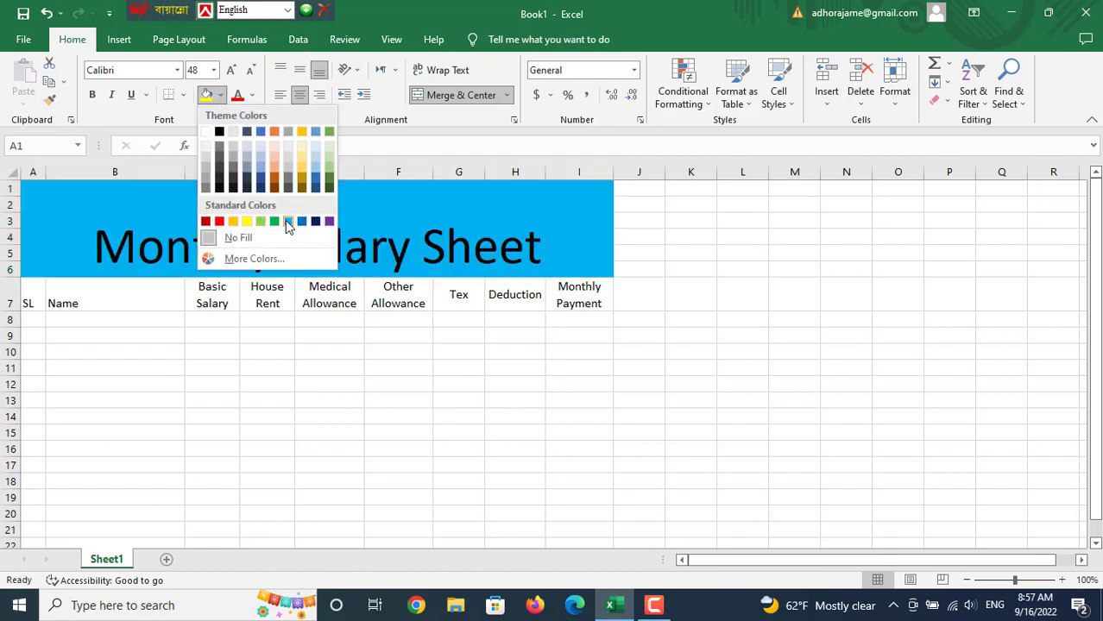
click(276, 222)
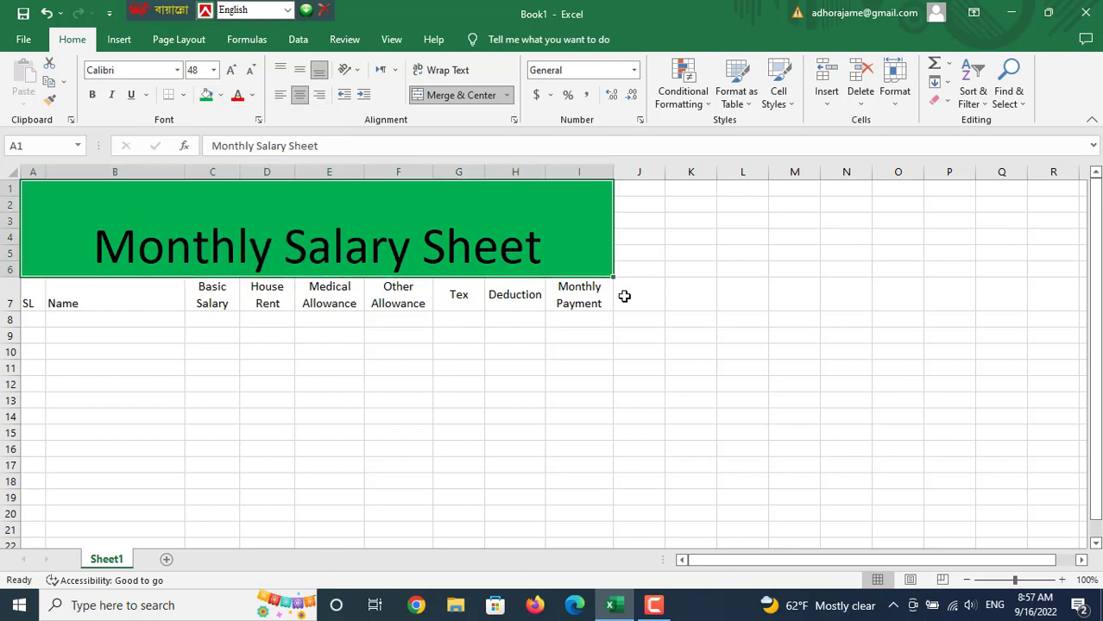
click(809, 290)
Step: Centre the title vertically with Middle Align, then select cell A8
click(427, 257)
click(300, 69)
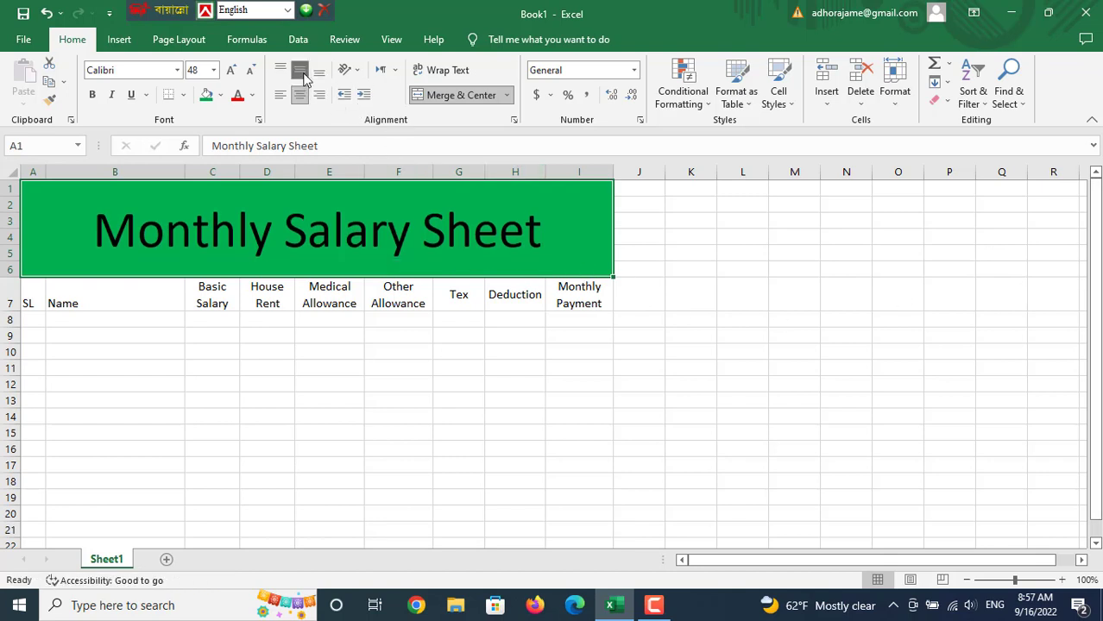
click(315, 416)
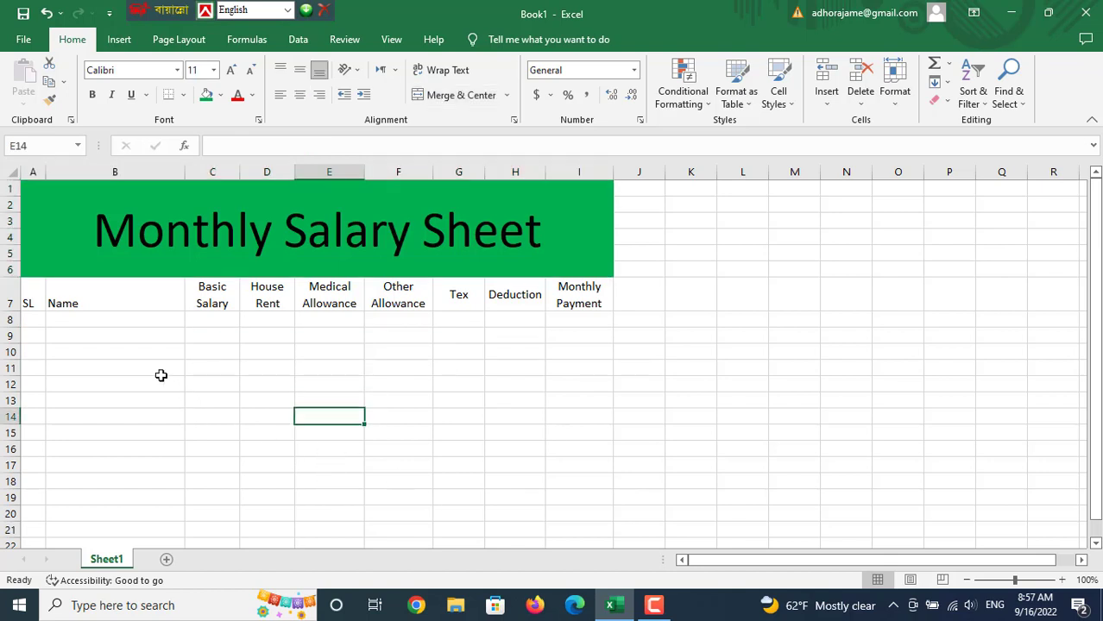
click(33, 320)
scroll(21, 366, down, 3)
scroll(17, 371, up, 3)
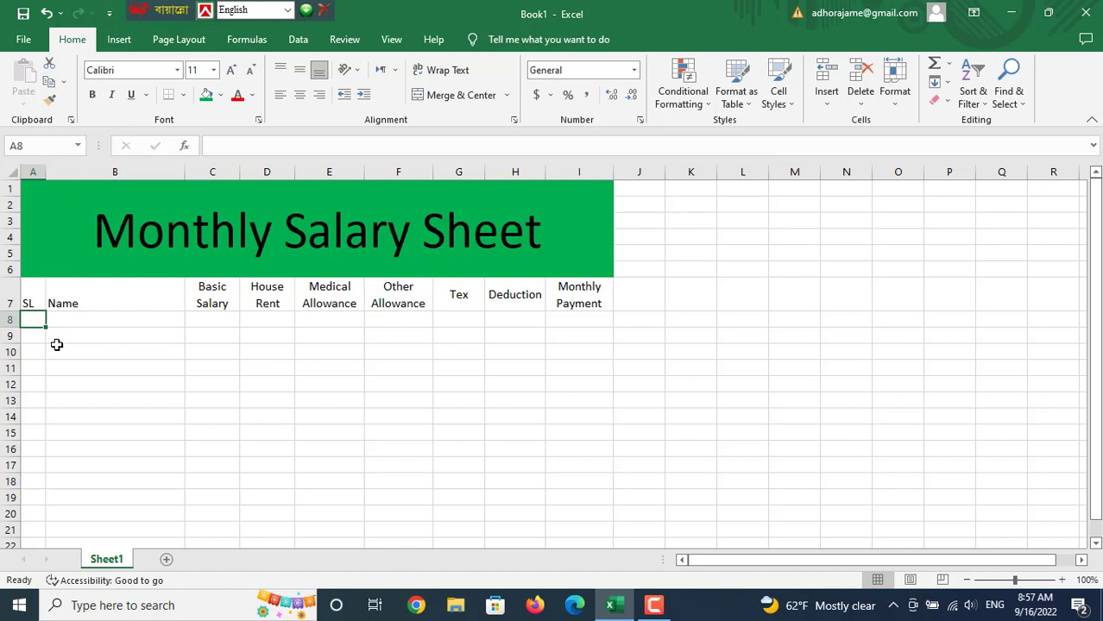
Step: Enter 1 and 2 in A8:A9 and fill the series down to 14 in A21
text(1)
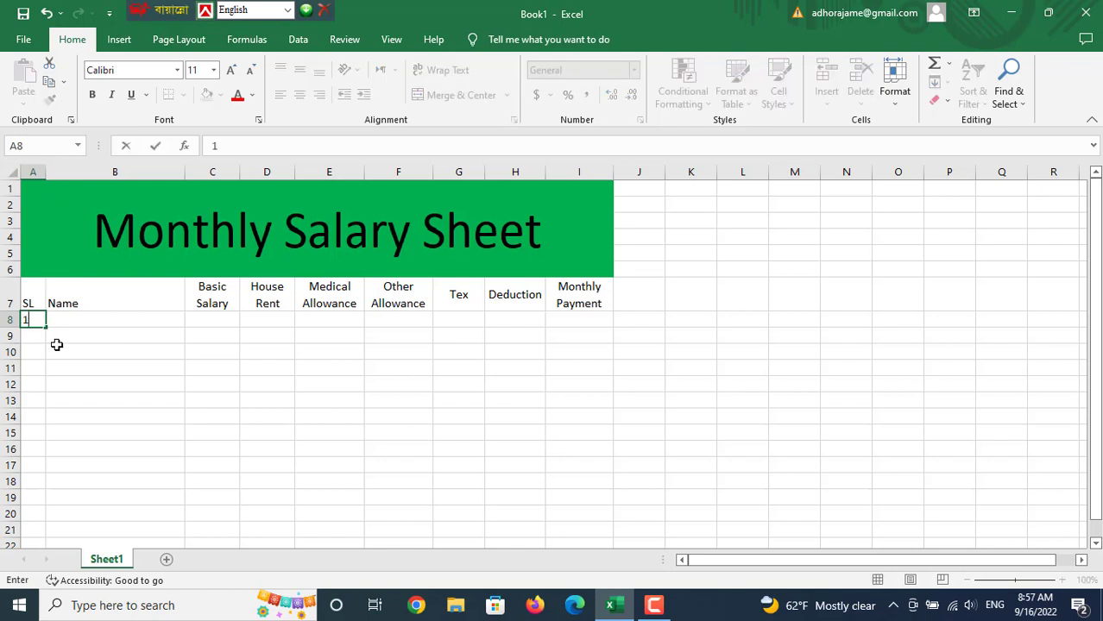
key(Return)
text(2)
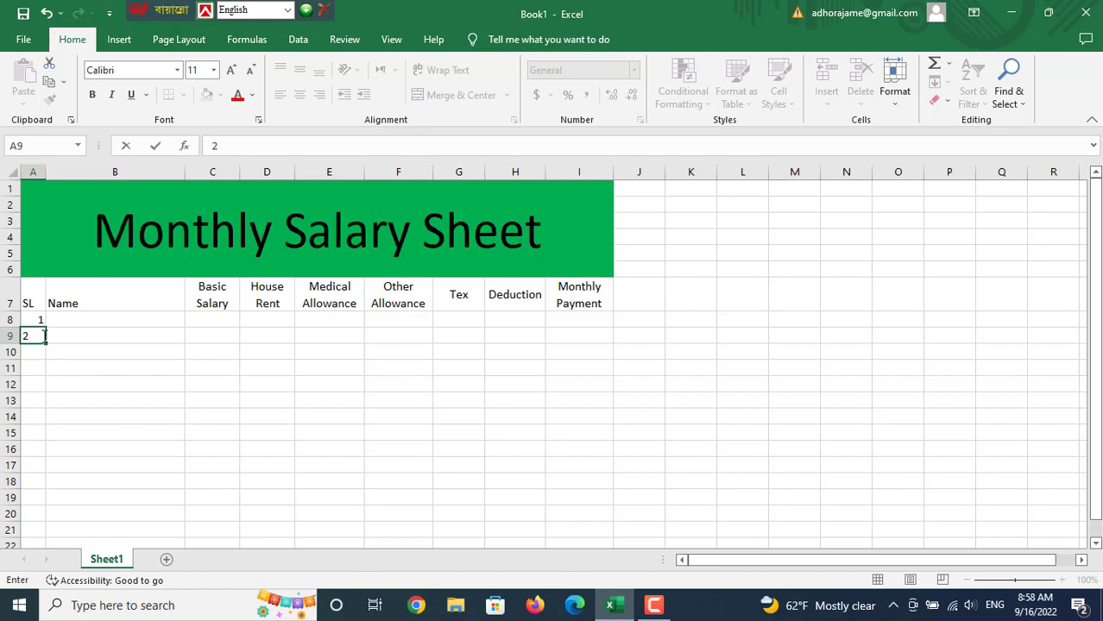
click(47, 338)
drag(47, 339, 285, 345)
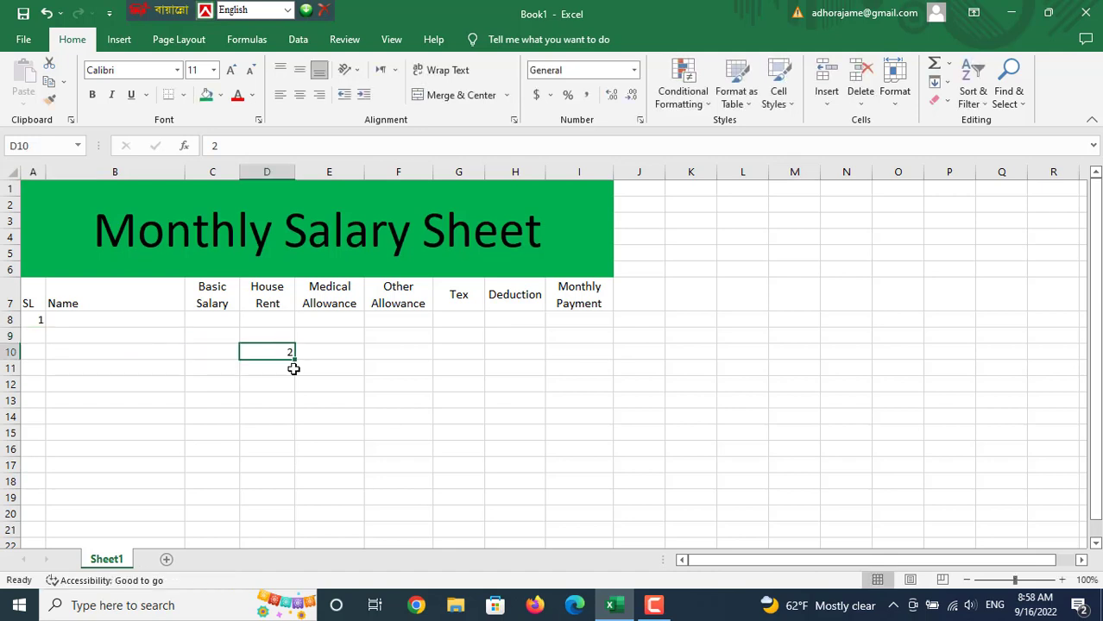
key(ctrl+z)
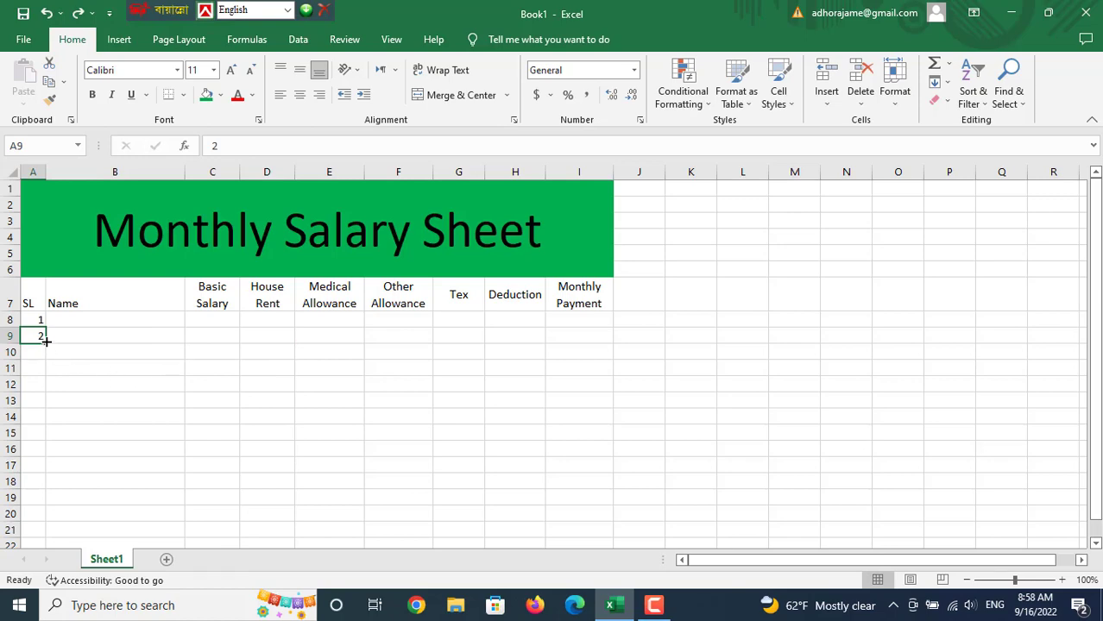
drag(45, 343, 44, 530)
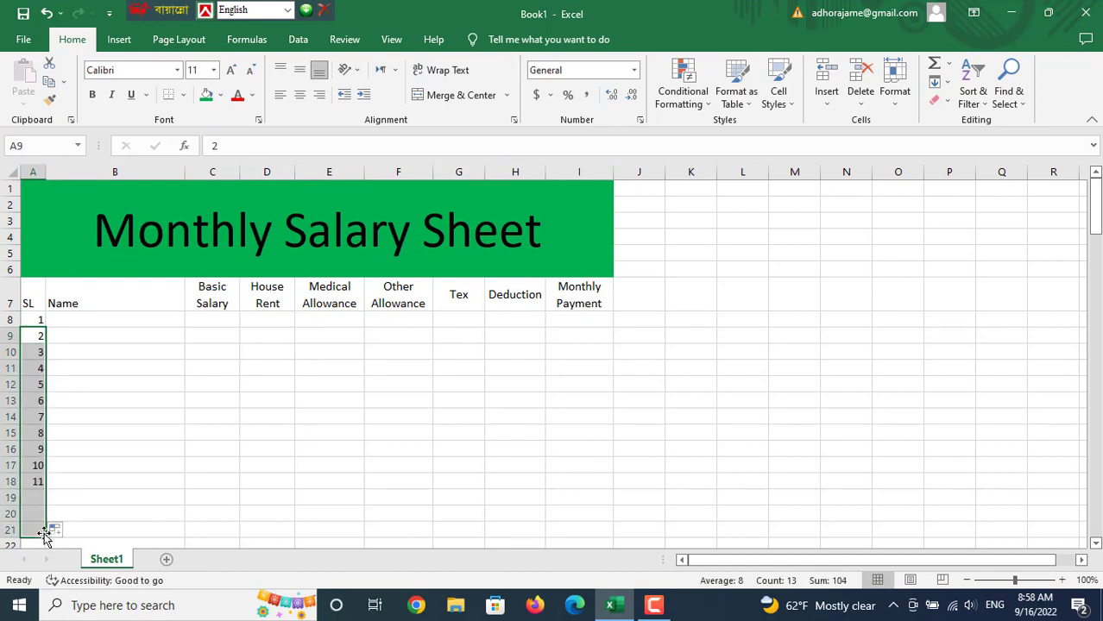
click(277, 416)
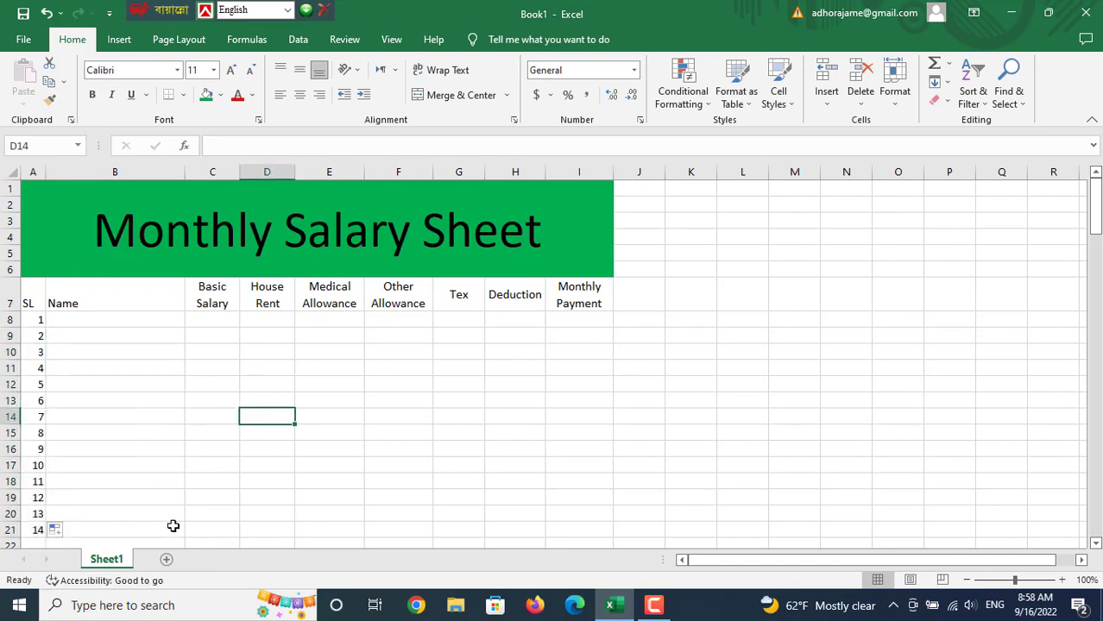
scroll(126, 526, down, 1)
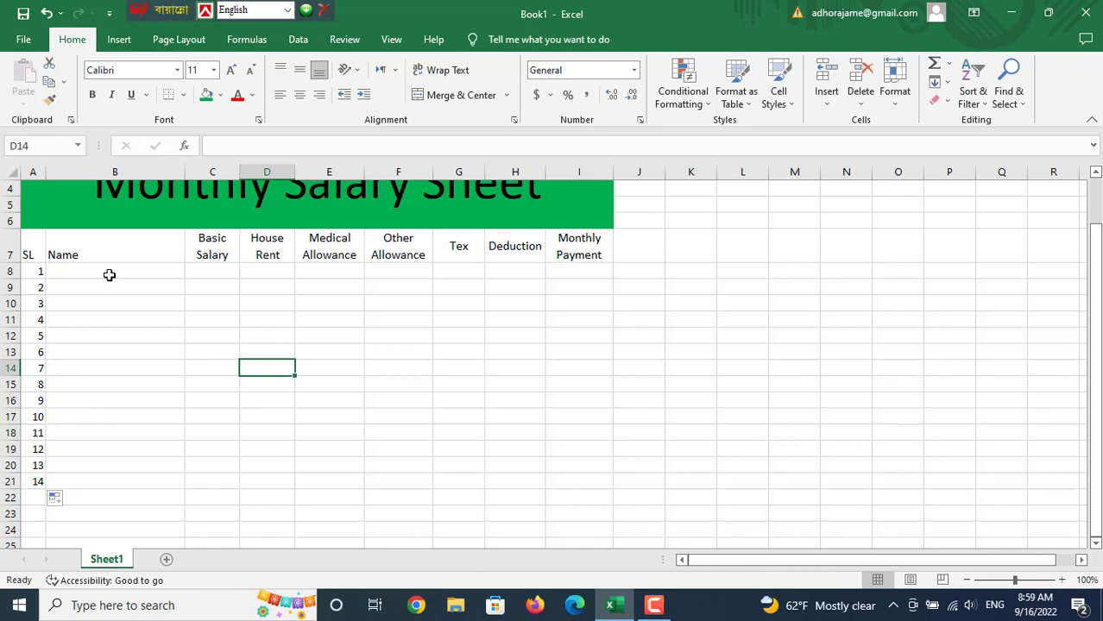
Step: Type the 14 employee names into B8:B21, one per serial number
click(108, 274)
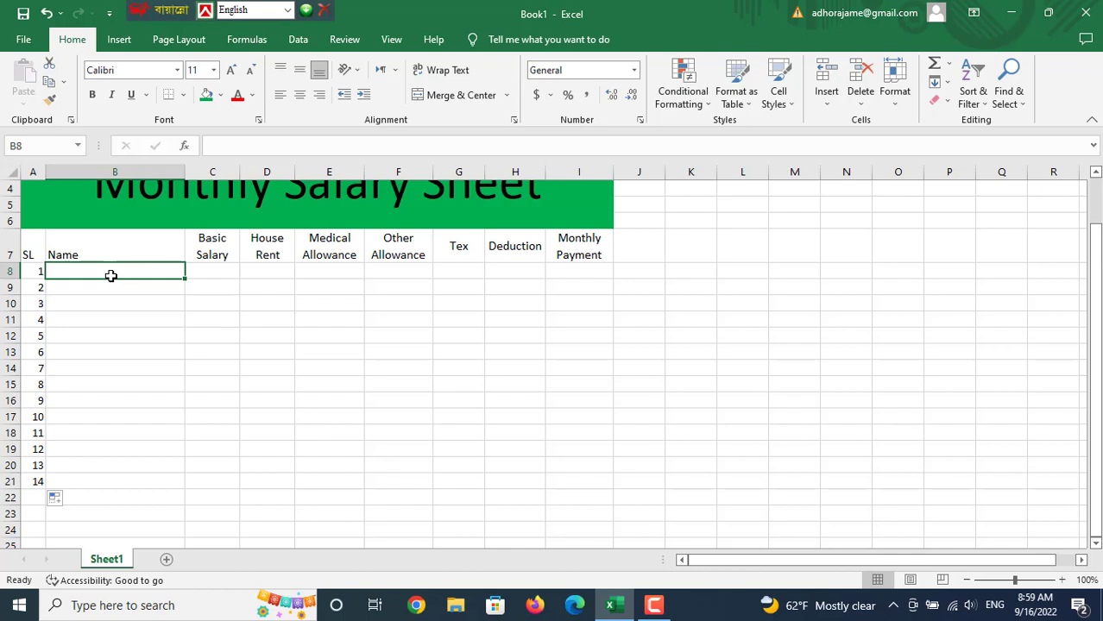
text(Ab)
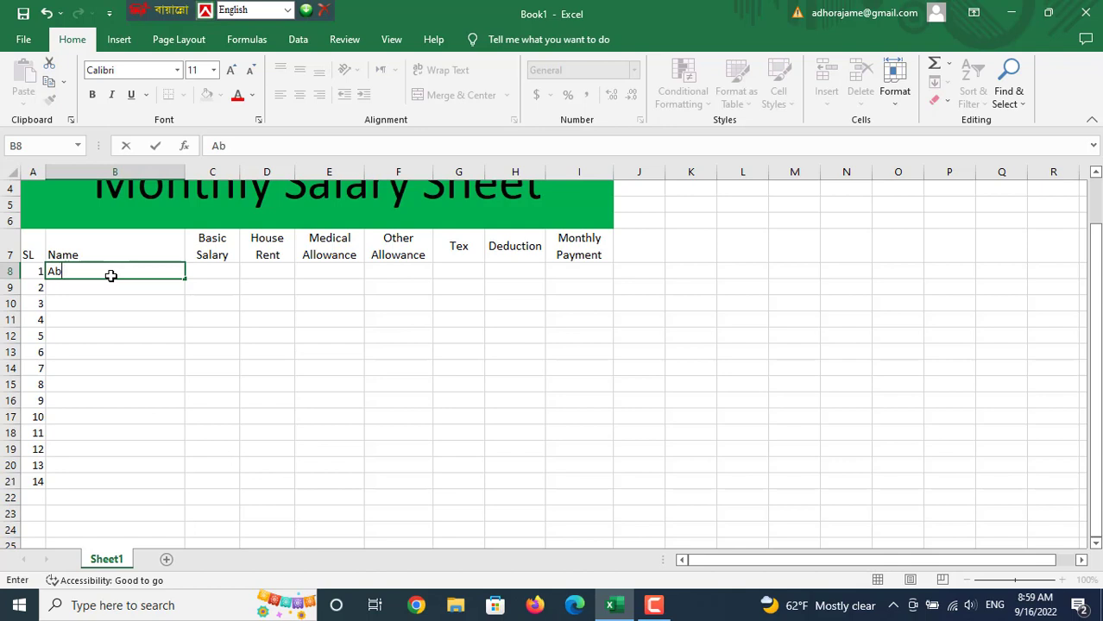
text(dur Rahim)
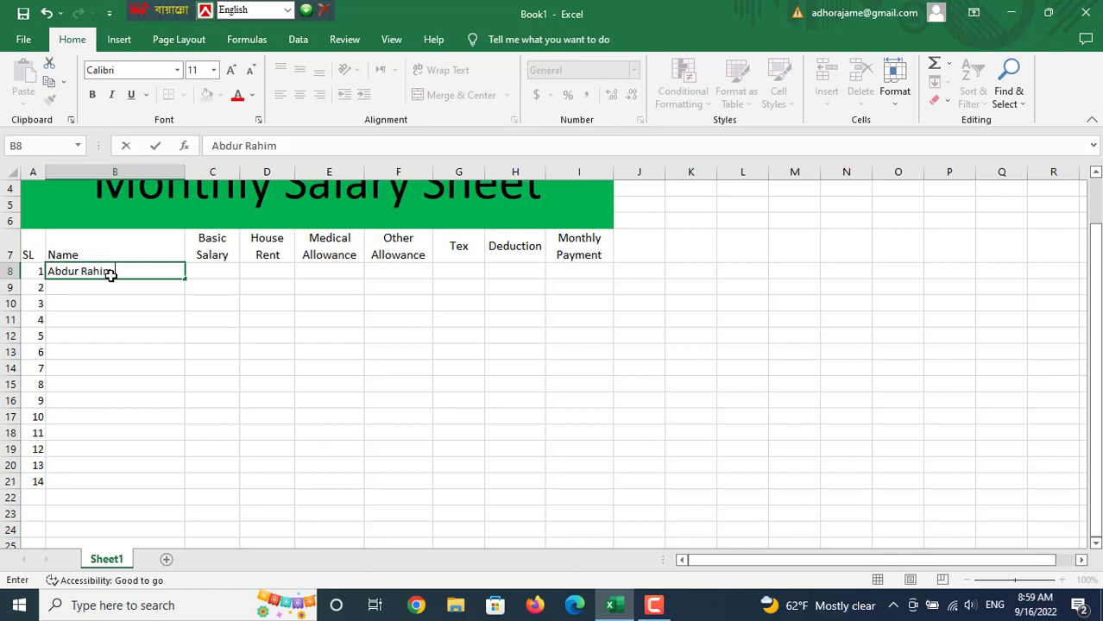
key(Return)
text(So)
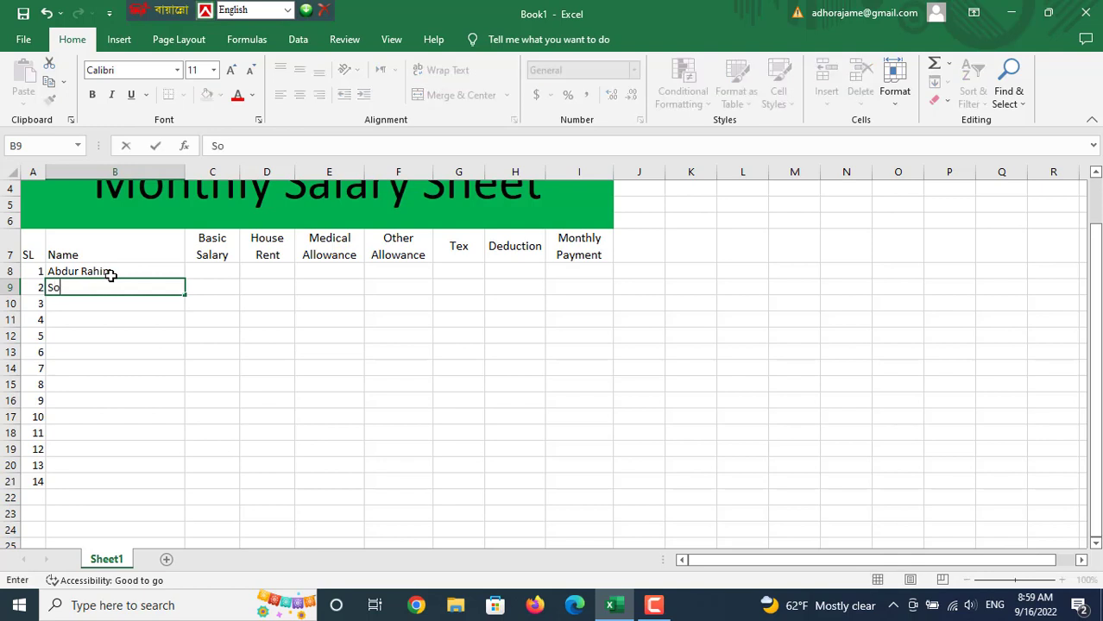
text(fikul Islam,)
key(Return)
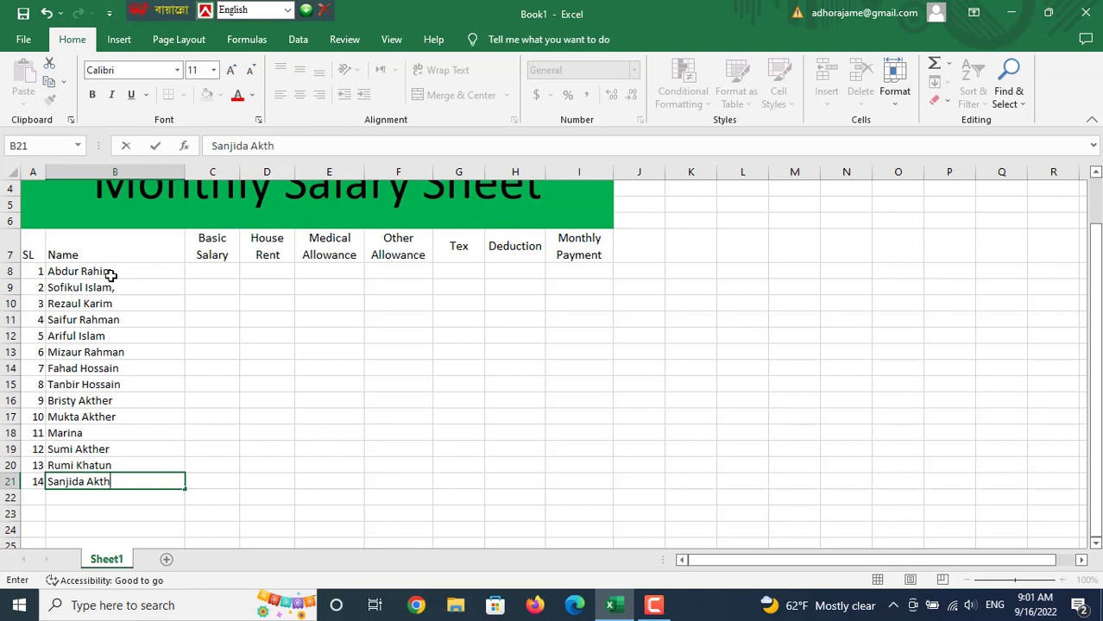
text(er)
click(116, 424)
click(109, 305)
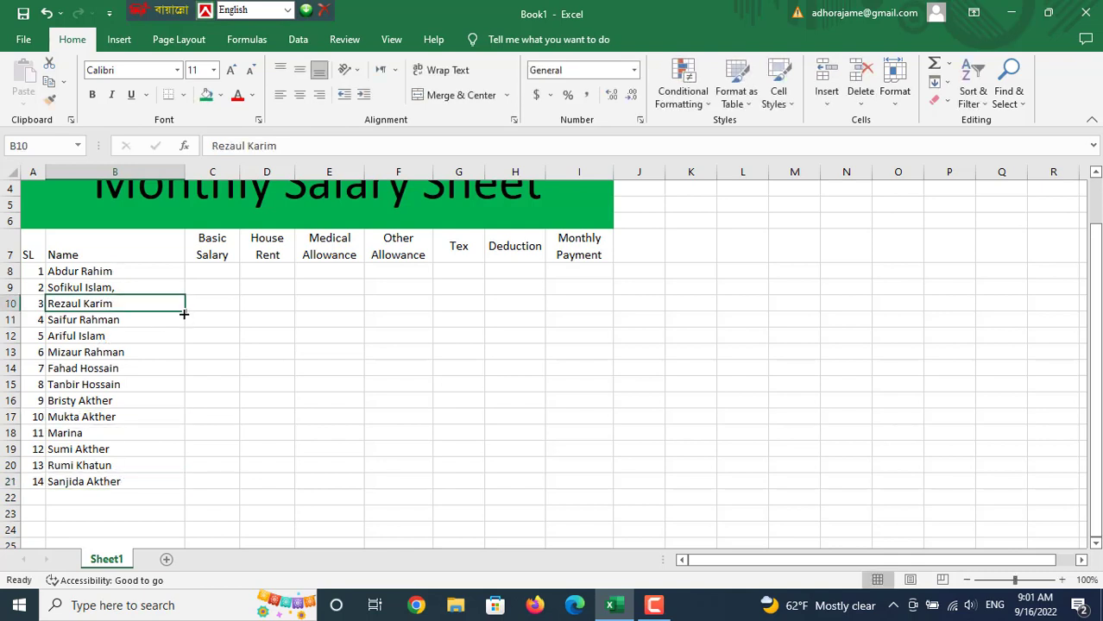
click(208, 273)
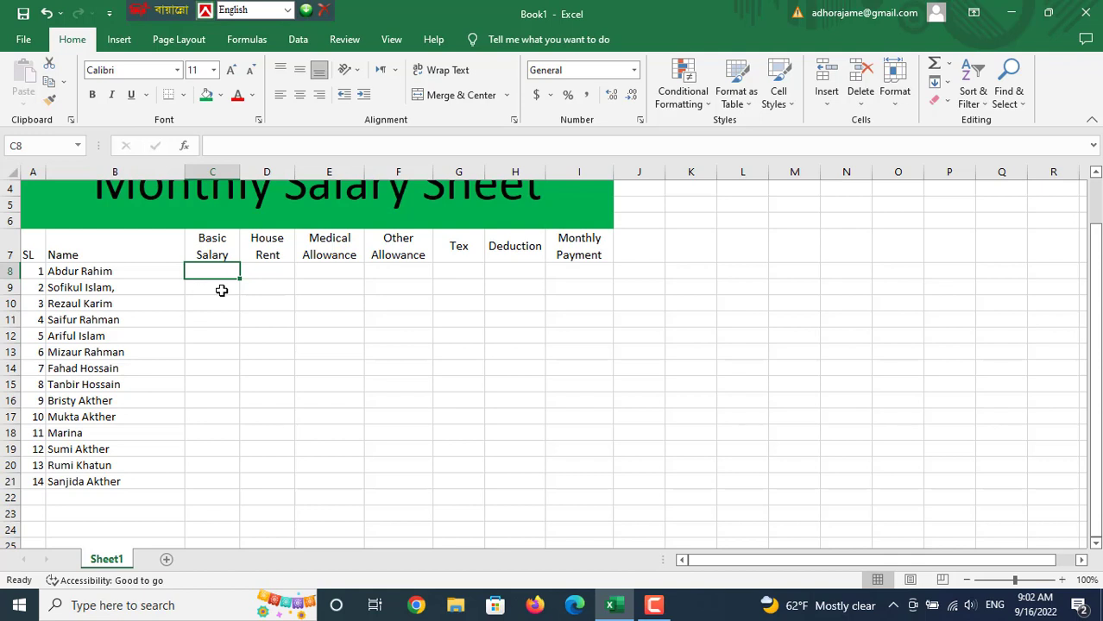
Step: Type the basic salary amounts into C8:C21, from 30000 down to 28000
text(4)
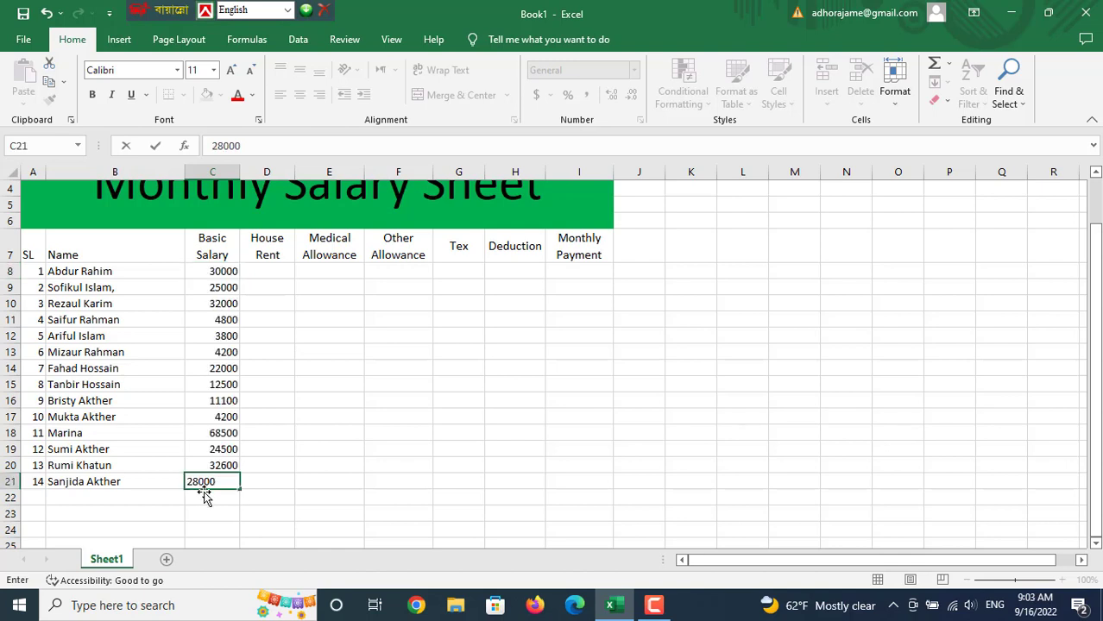
click(252, 486)
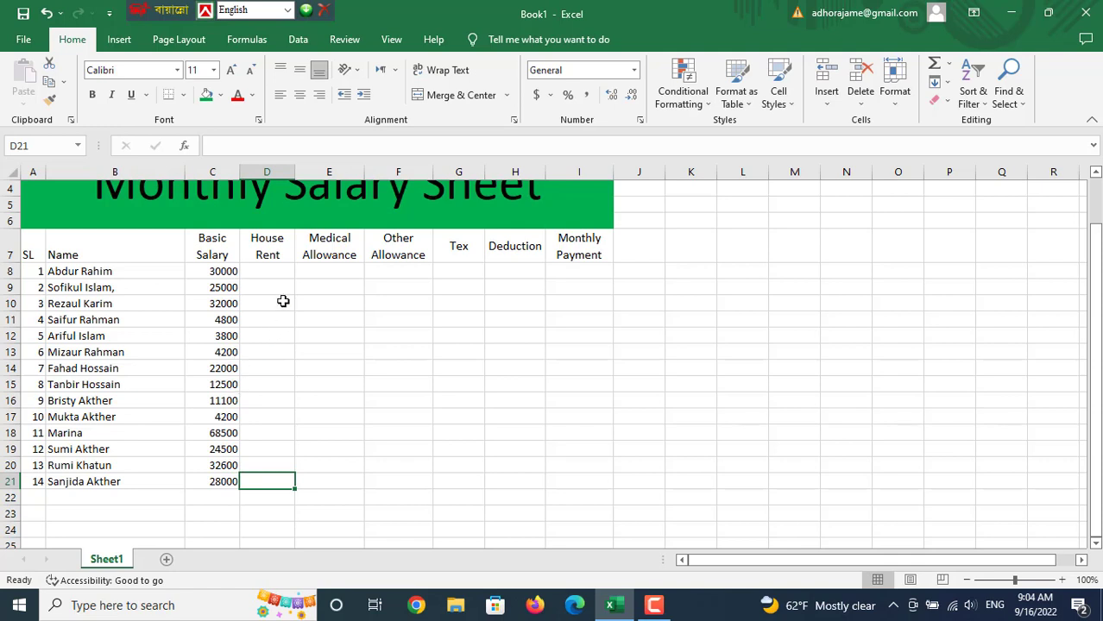
click(274, 273)
scroll(285, 277, up, 1)
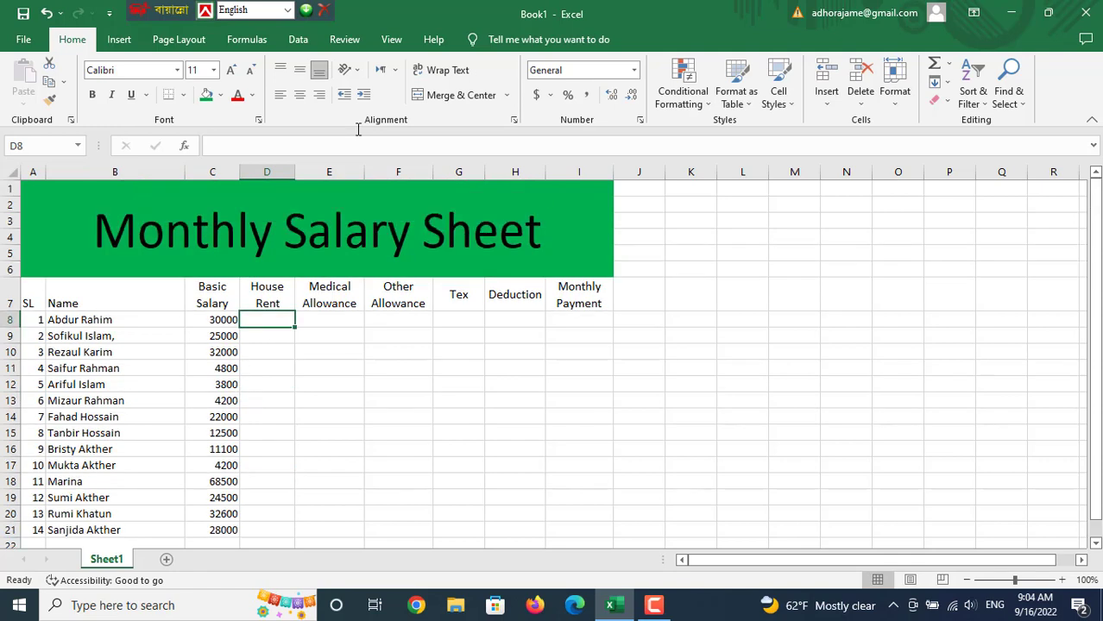
Step: Draw a rectangle to the right of the salary table
click(119, 41)
click(241, 65)
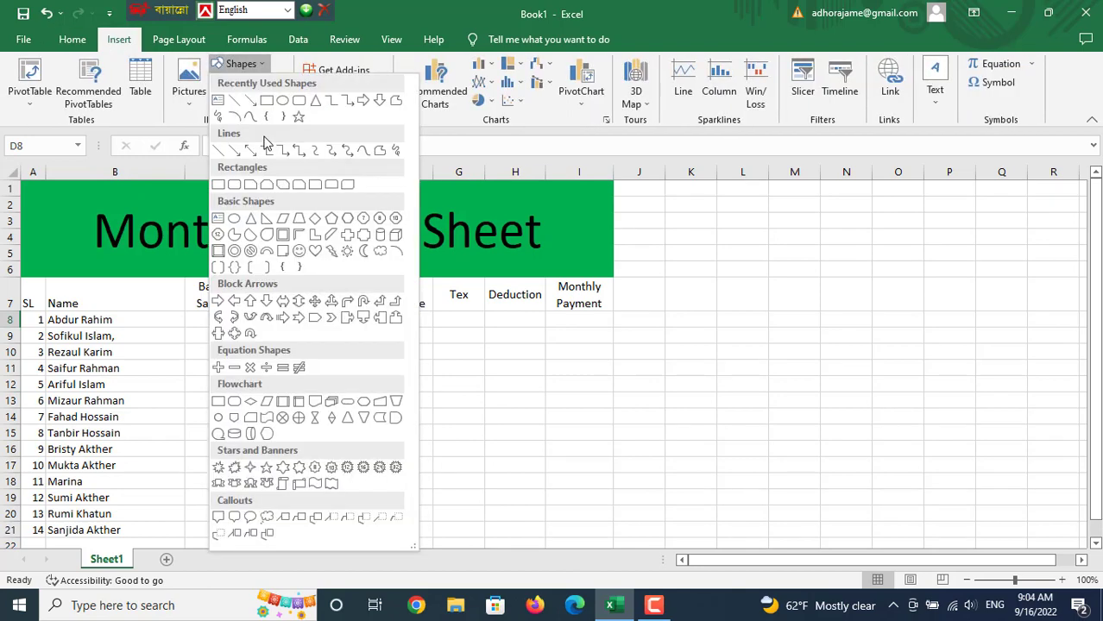
click(267, 101)
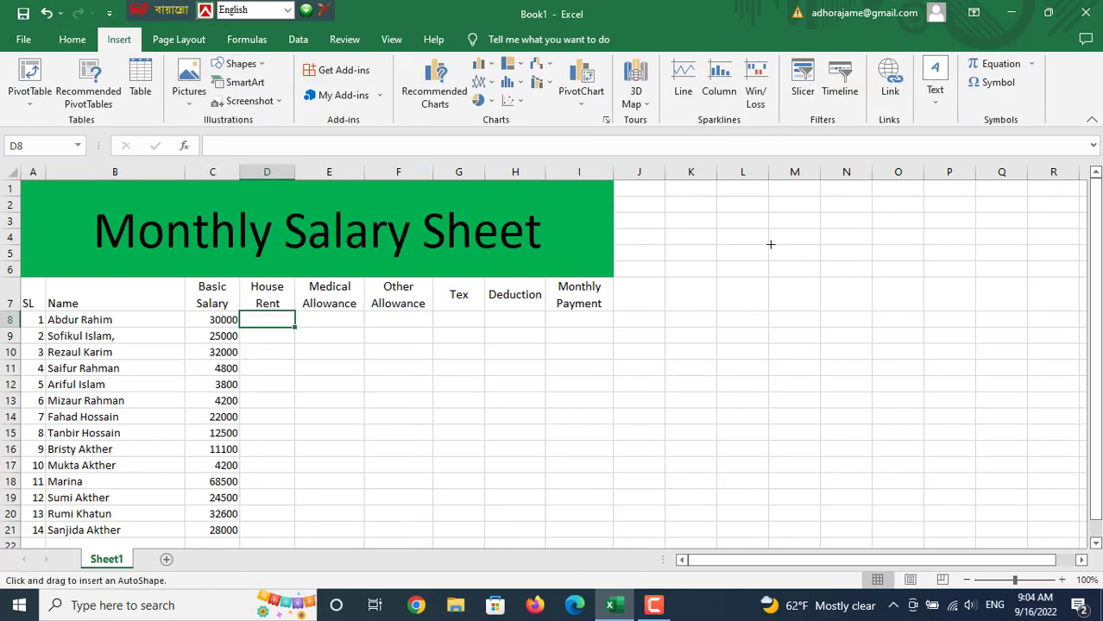
drag(771, 245, 1043, 454)
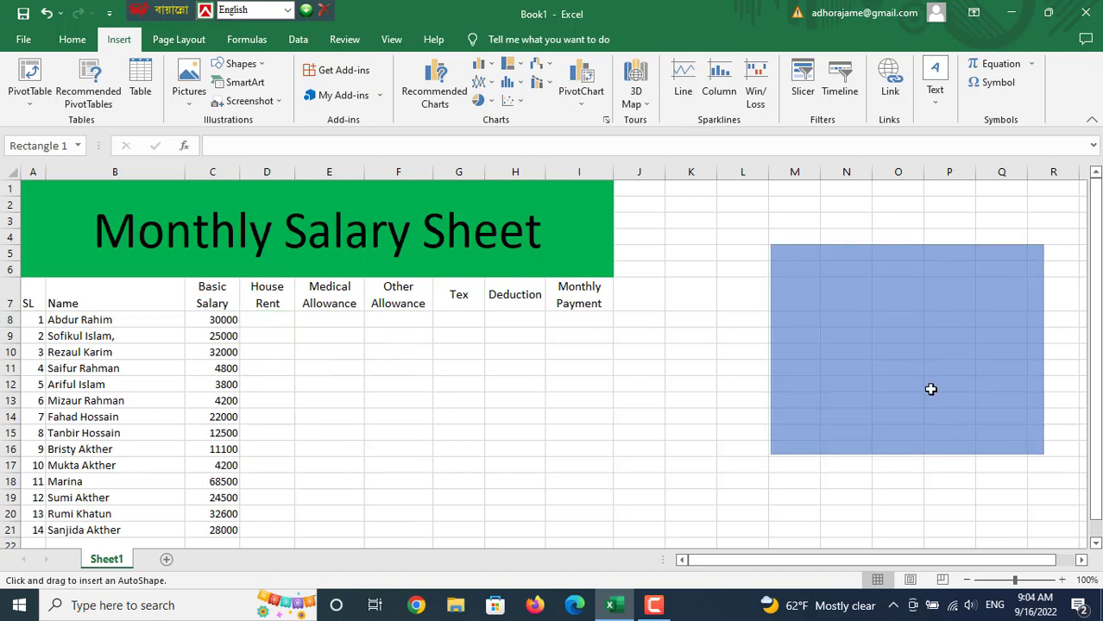
Step: Style the rectangle white with an outline and list House Rent 20%, Medical Allowance 10%, Other Allowance 5%, Deduction 5%
right_click(880, 331)
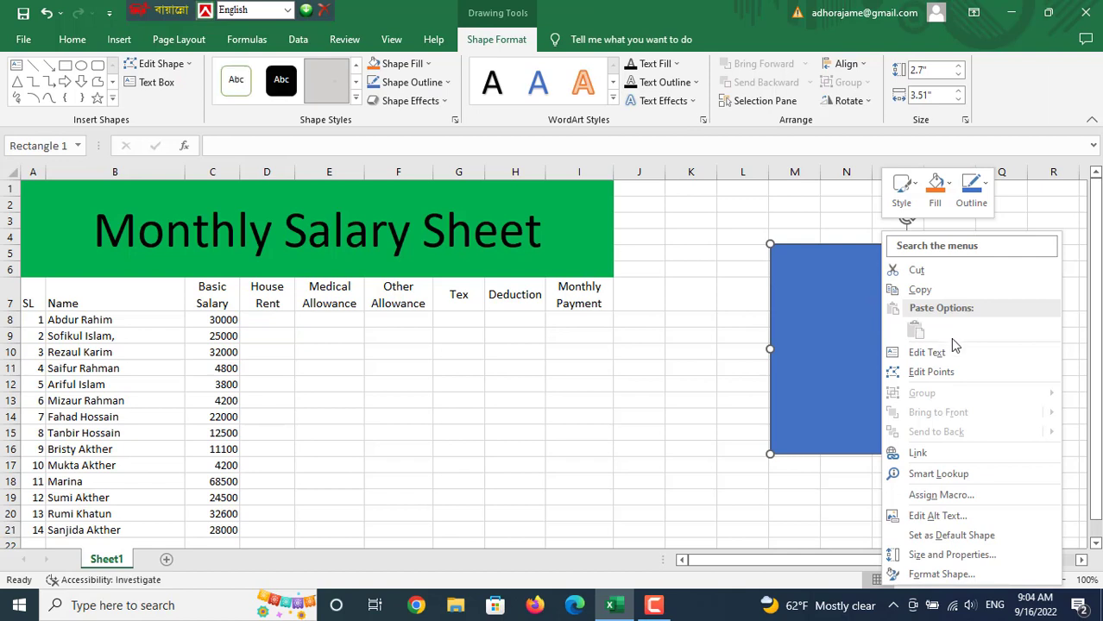
click(932, 352)
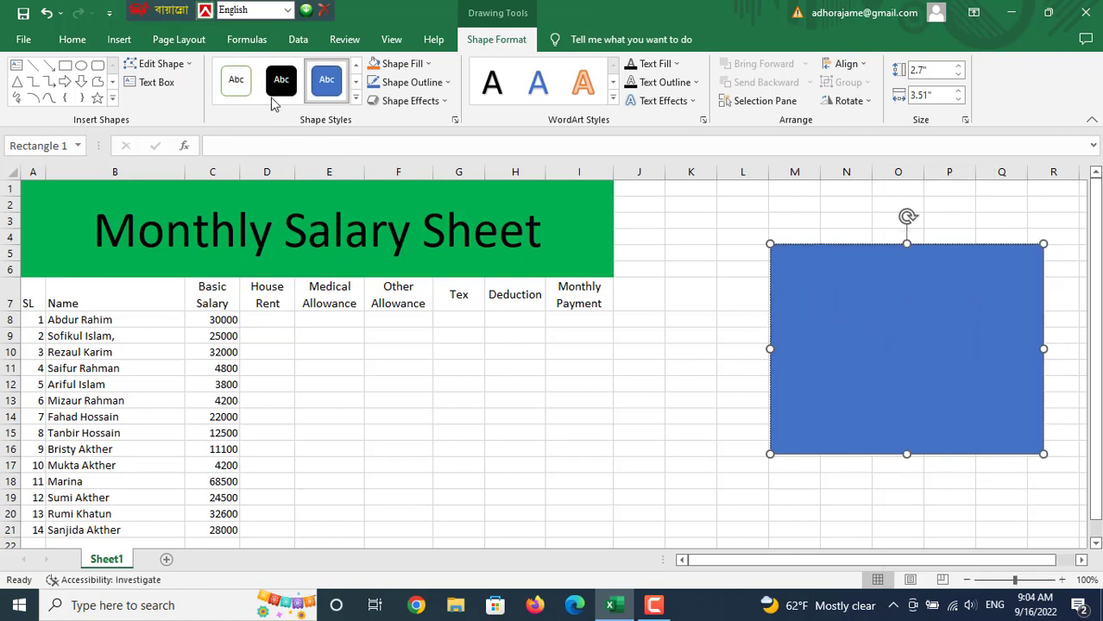
click(236, 79)
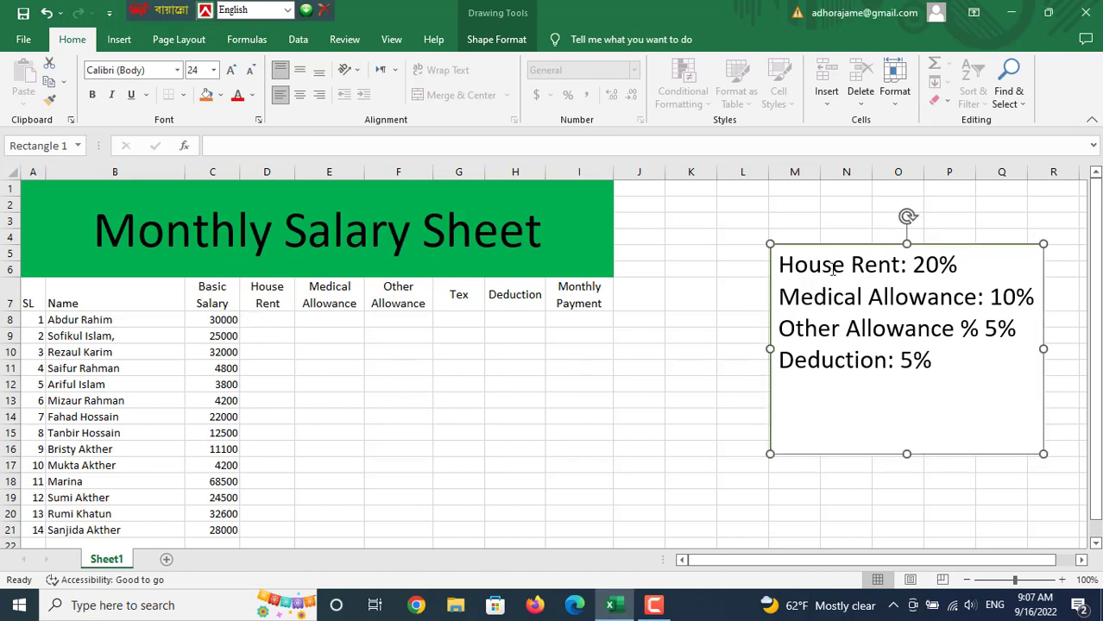
click(270, 321)
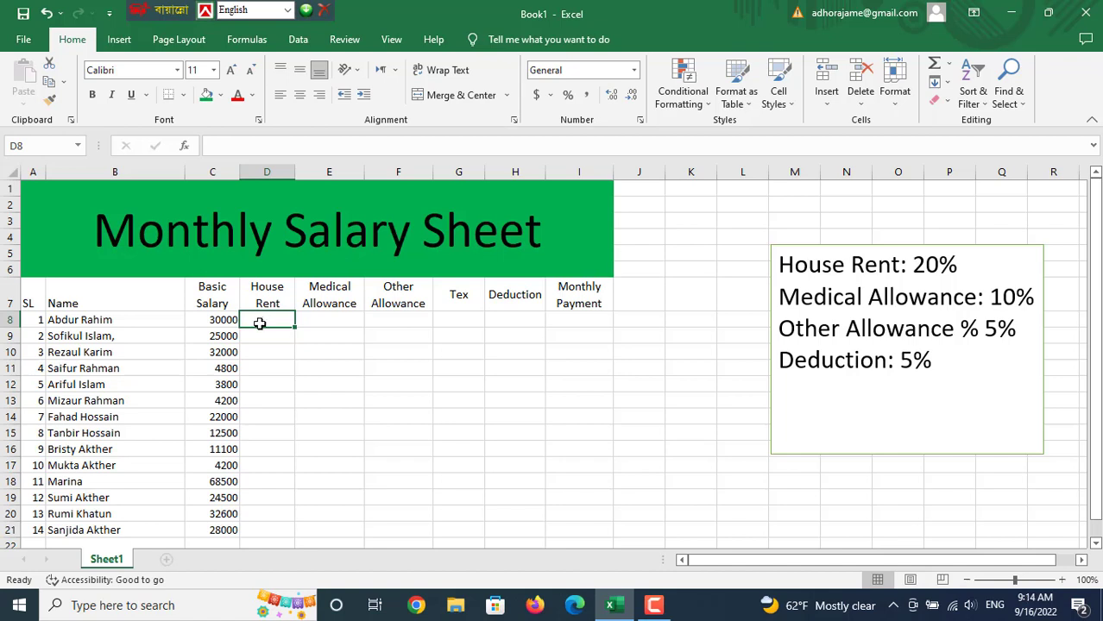
text(=)
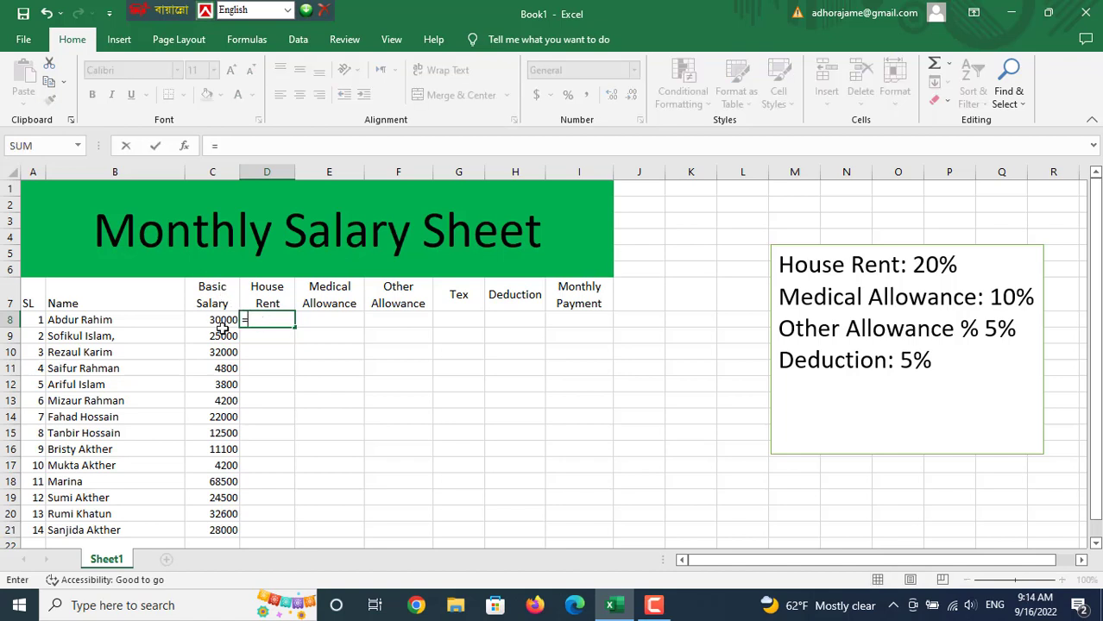
click(222, 318)
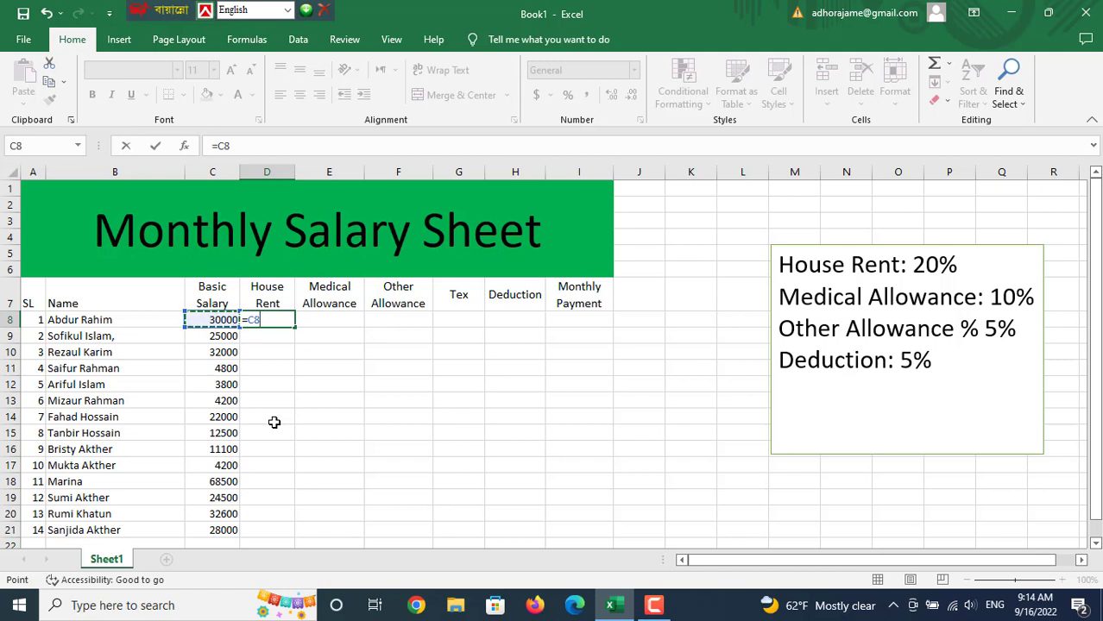
text(*20%)
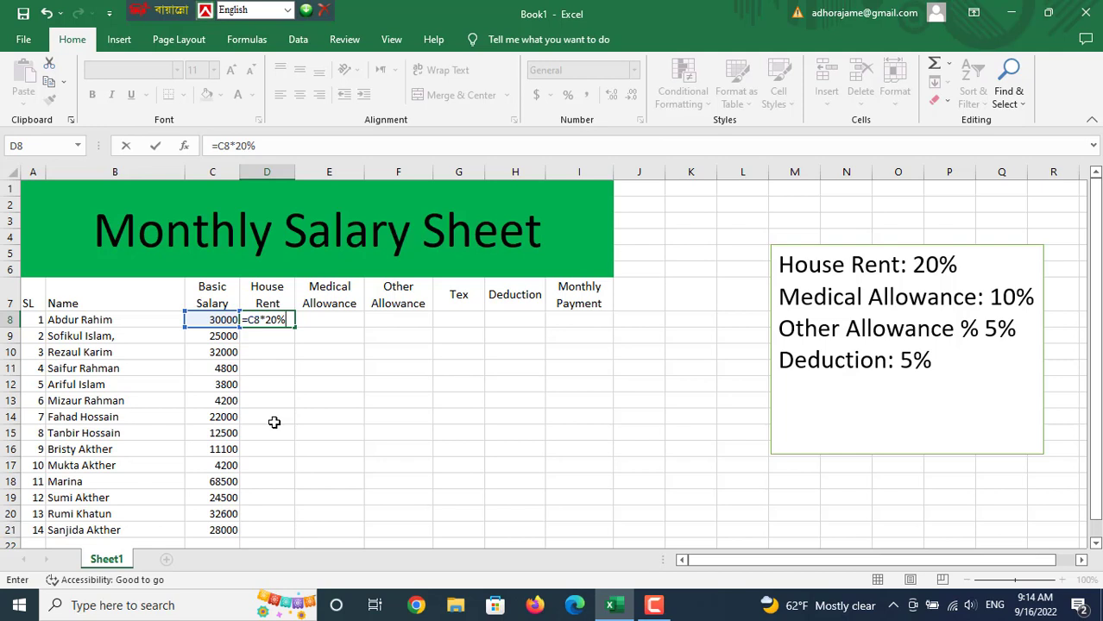
key(Return)
key(Up)
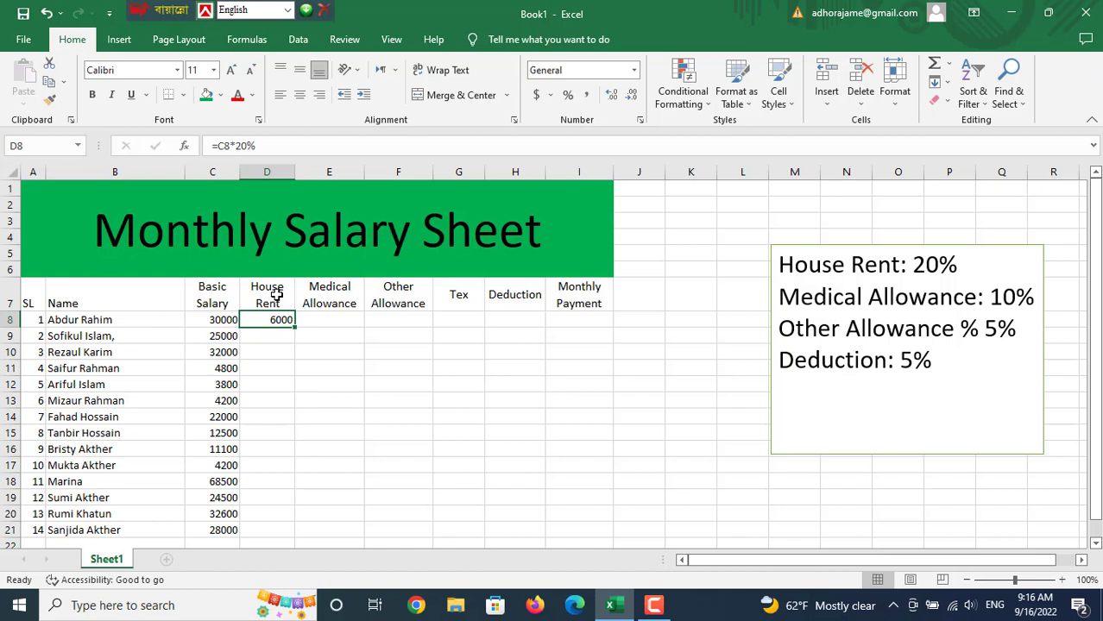
click(336, 321)
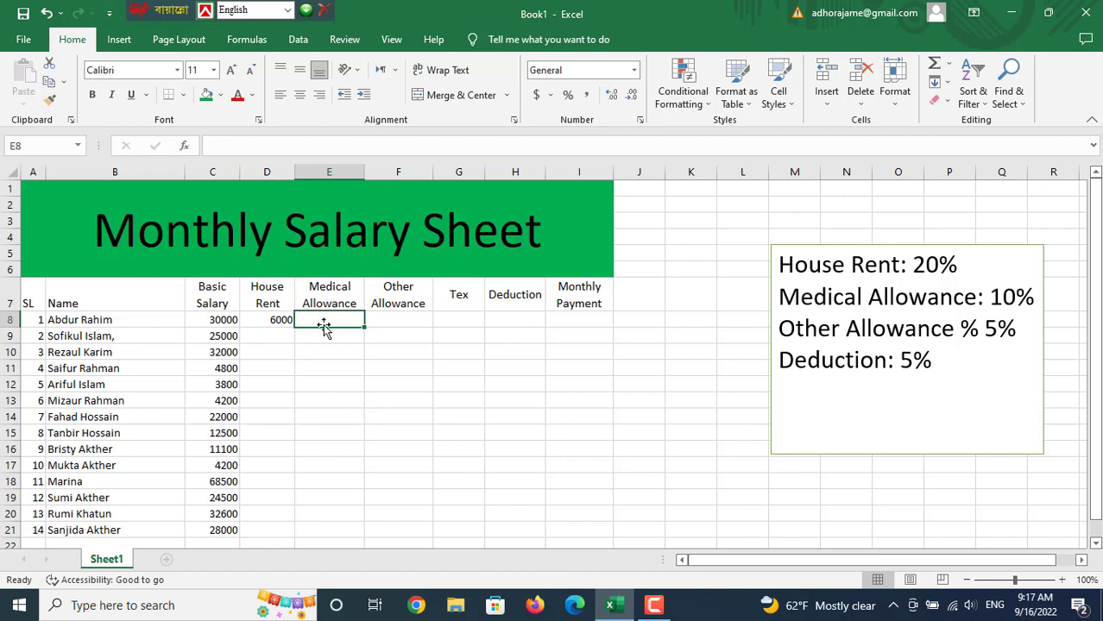
Step: Enter =C8*10% in E8 so the Medical Allowance shows 3000
text(=)
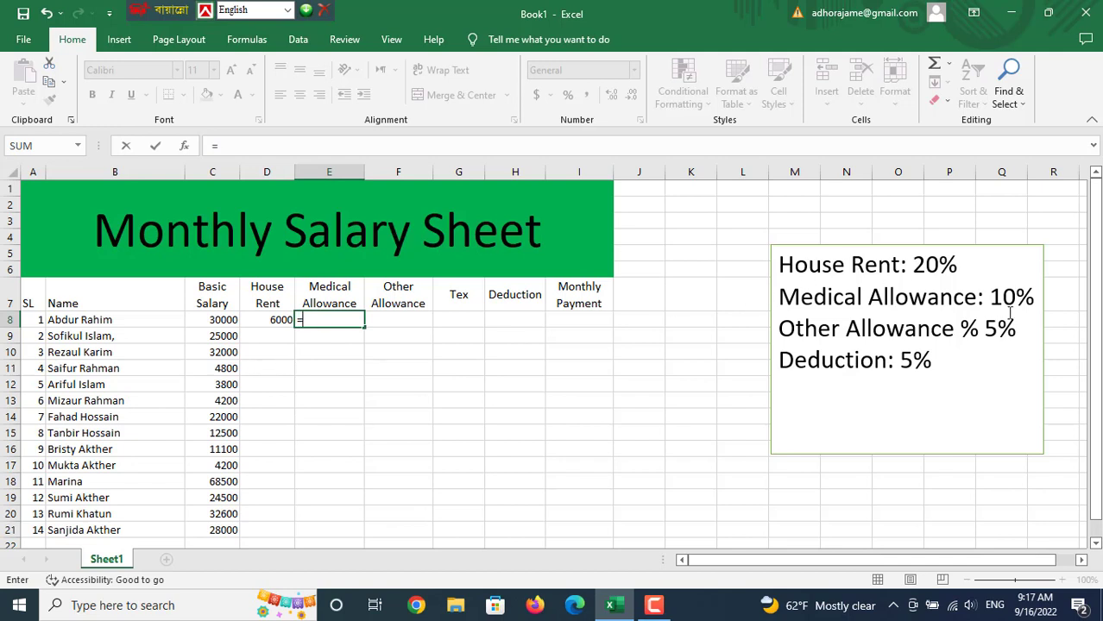
click(214, 320)
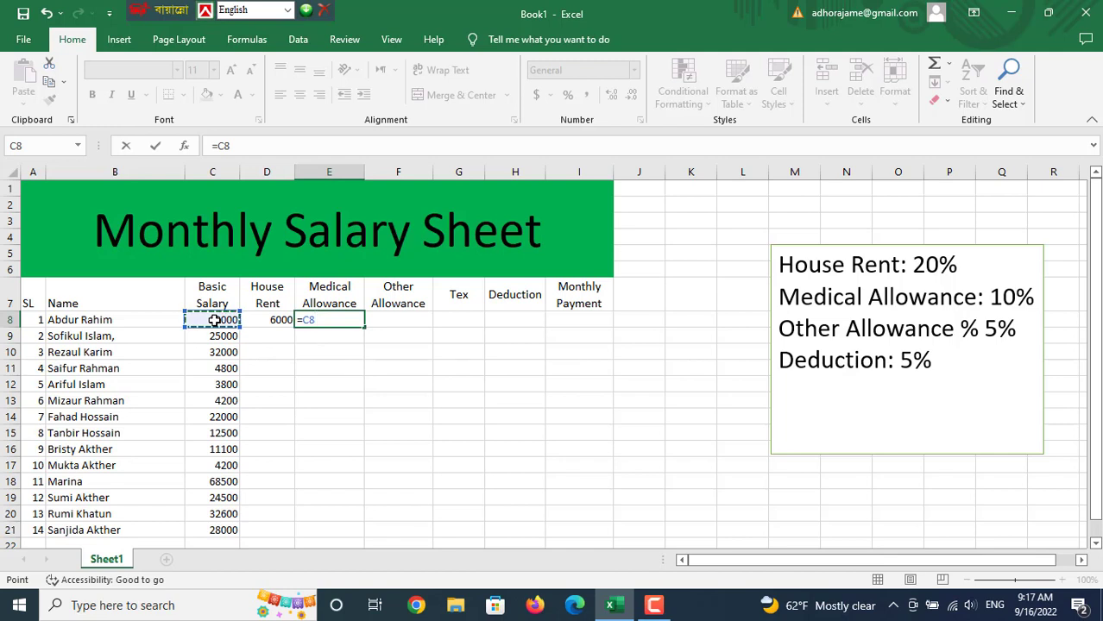
text(*10)
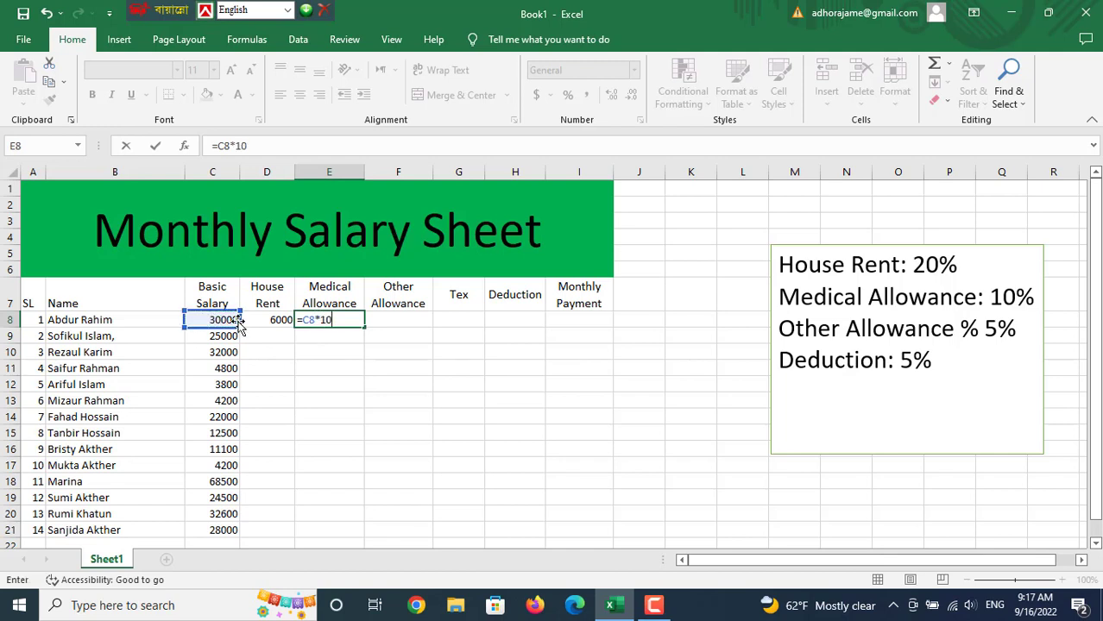
text(%)
key(Return)
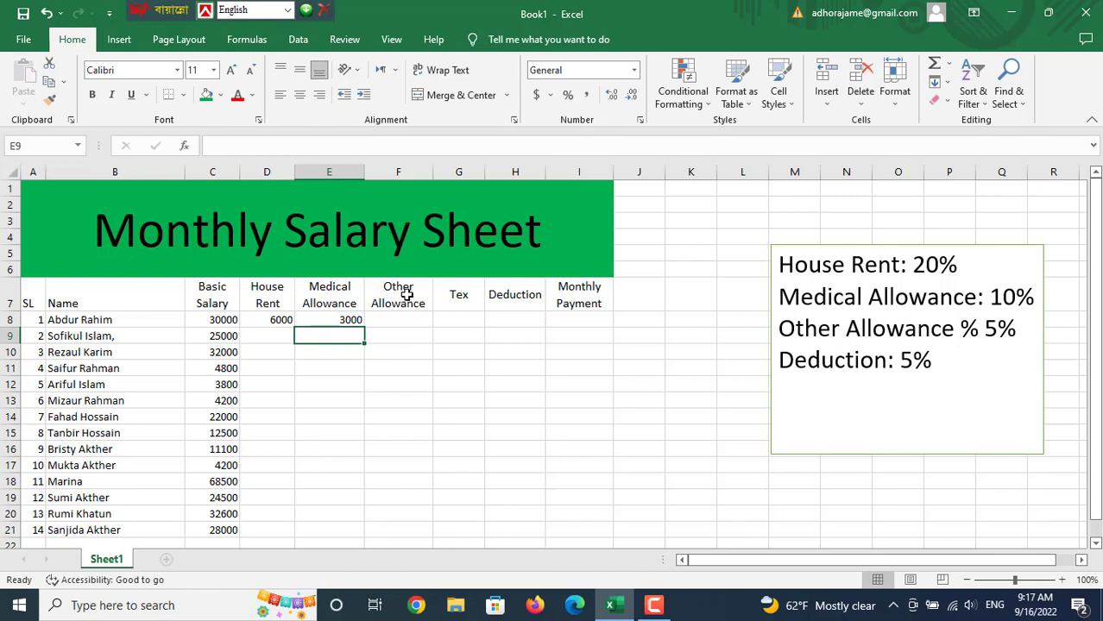
click(401, 321)
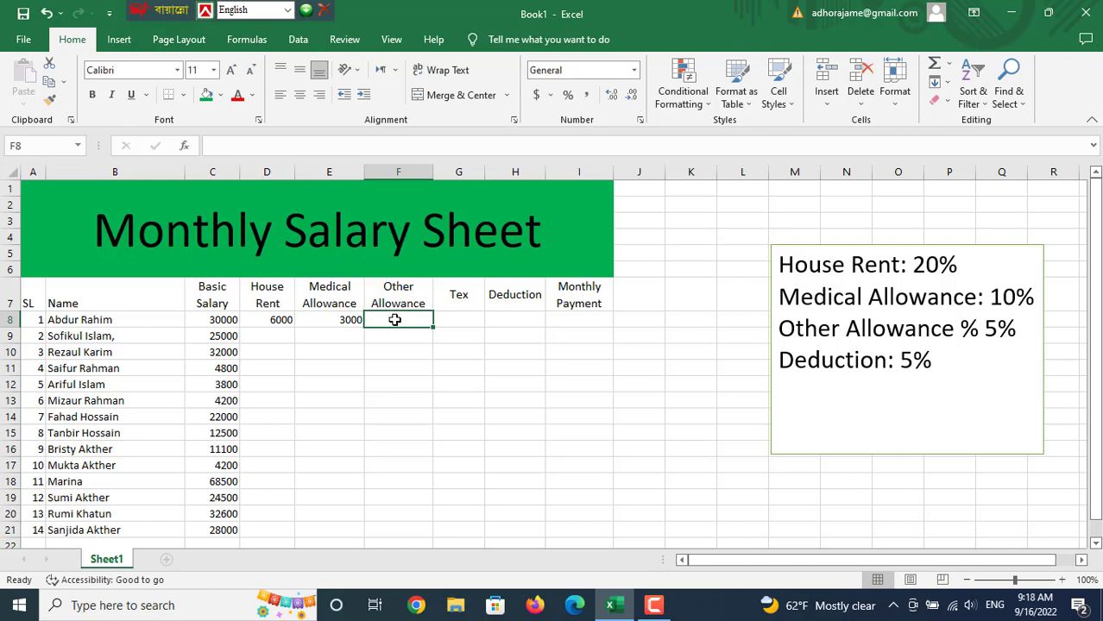
Step: Enter =C8*5% in F8 so the Other Allowance shows 1500
text(=)
click(221, 319)
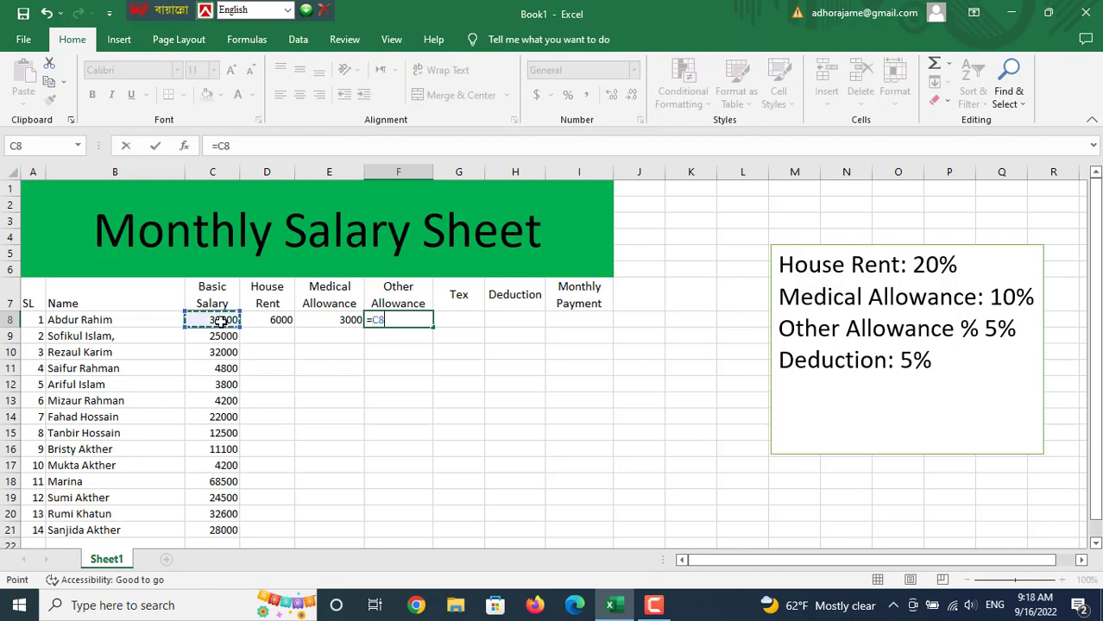
text(*)
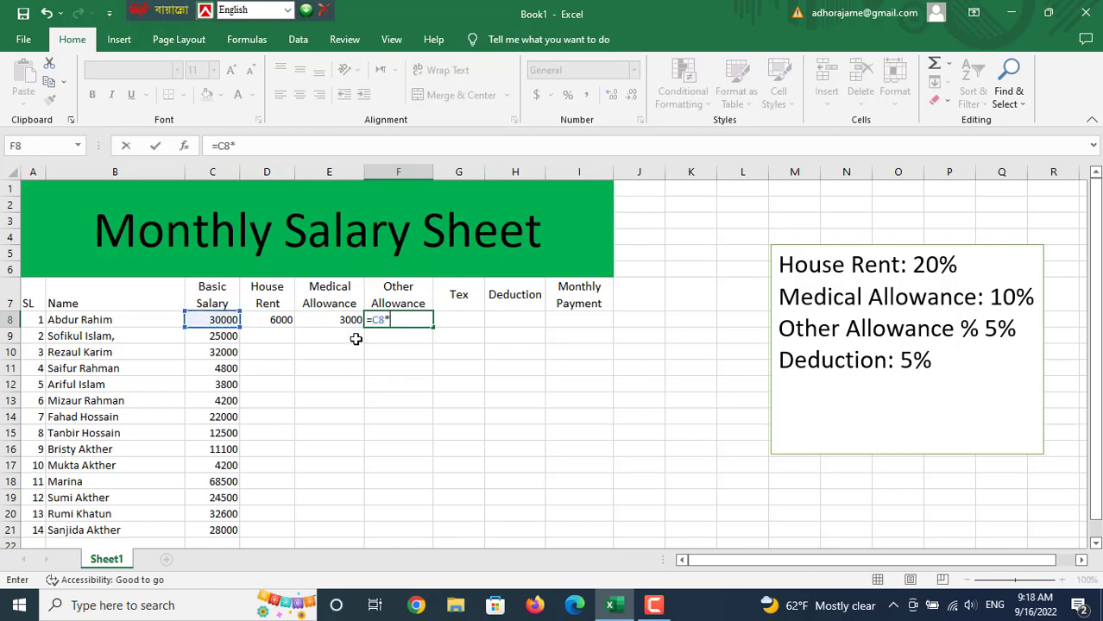
text(5%)
key(Return)
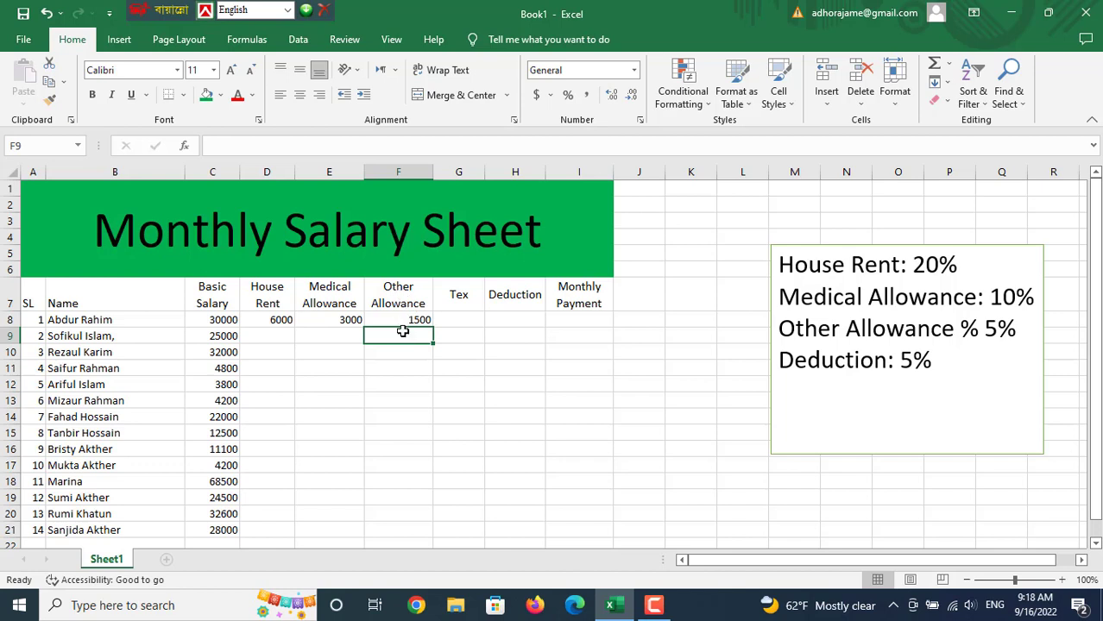
click(462, 320)
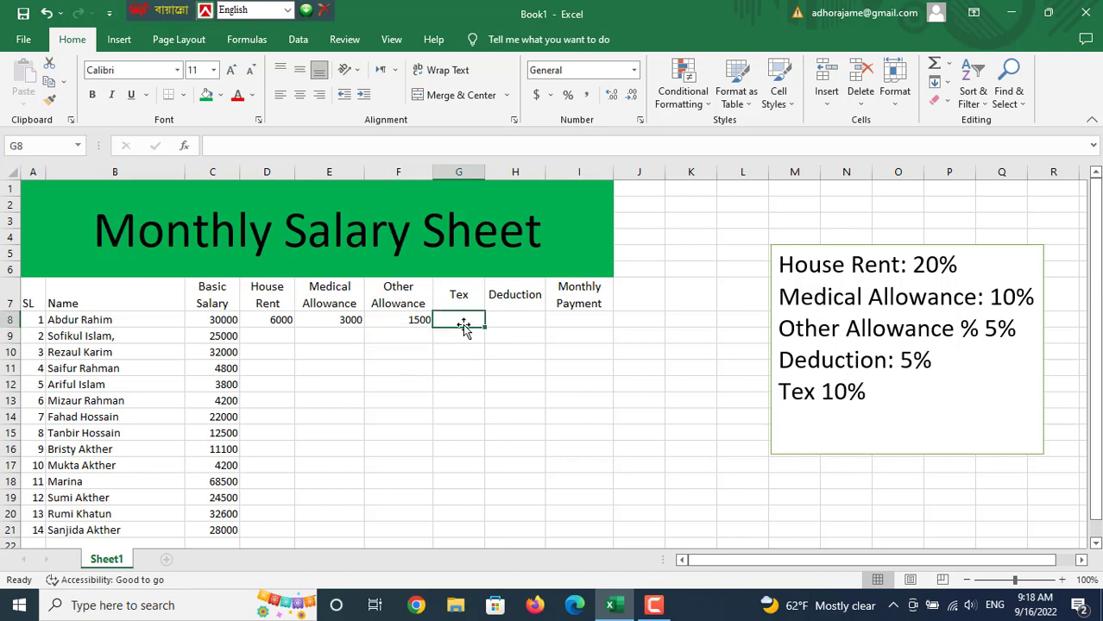
Step: Enter =C8*10% in G8 so Abdur Rahim's Tex shows 3000
text(=)
key(Left)
key(Left)
key(Left)
key(Left)
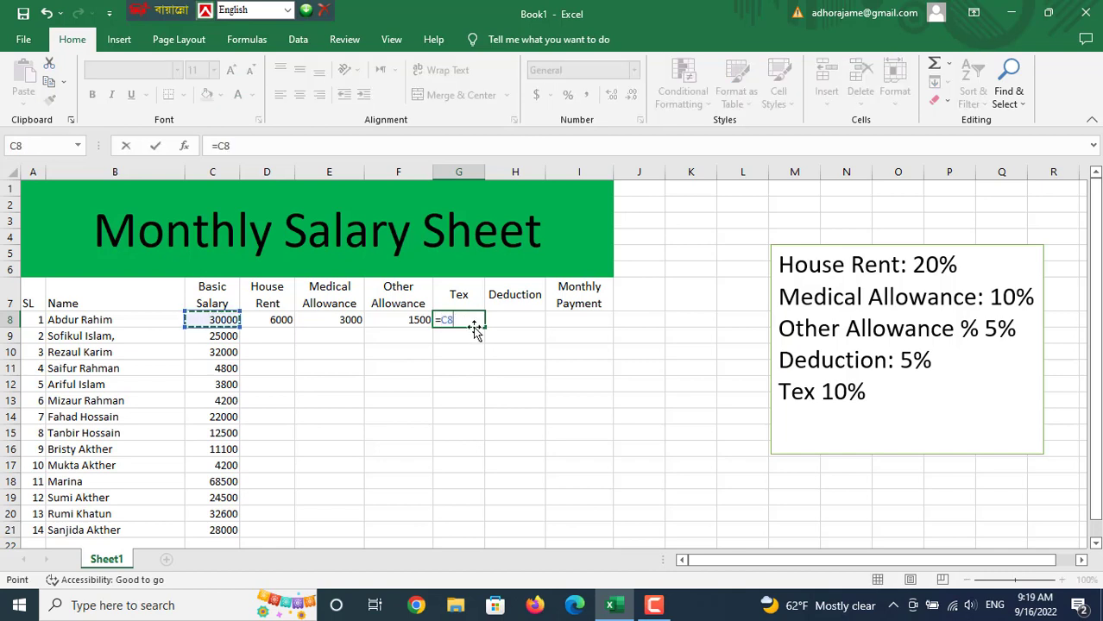
text(*10)
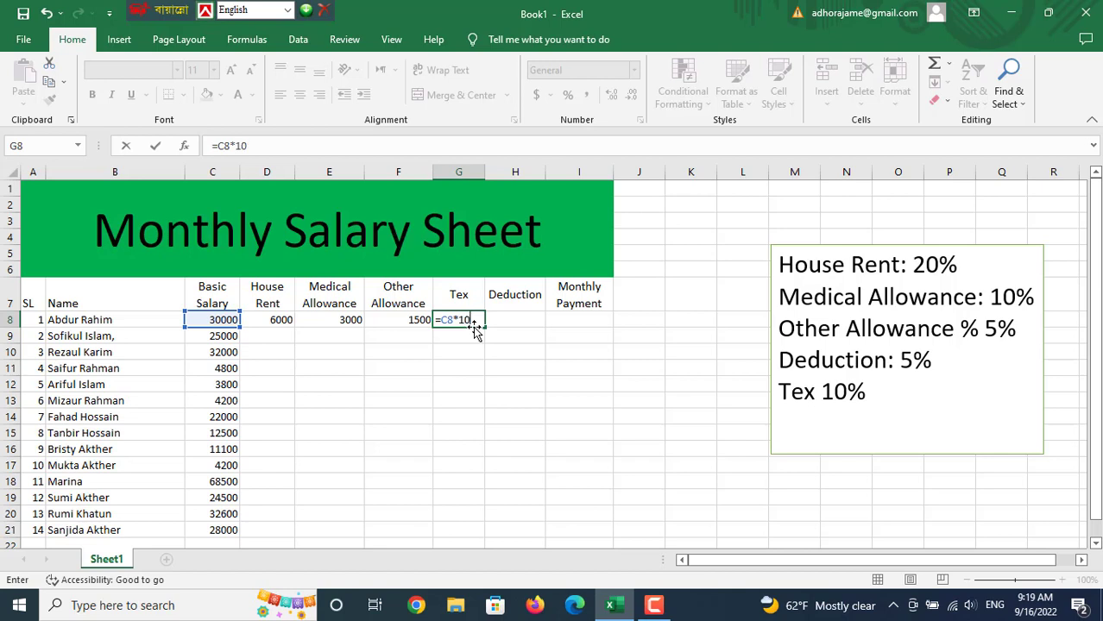
text(%)
key(Return)
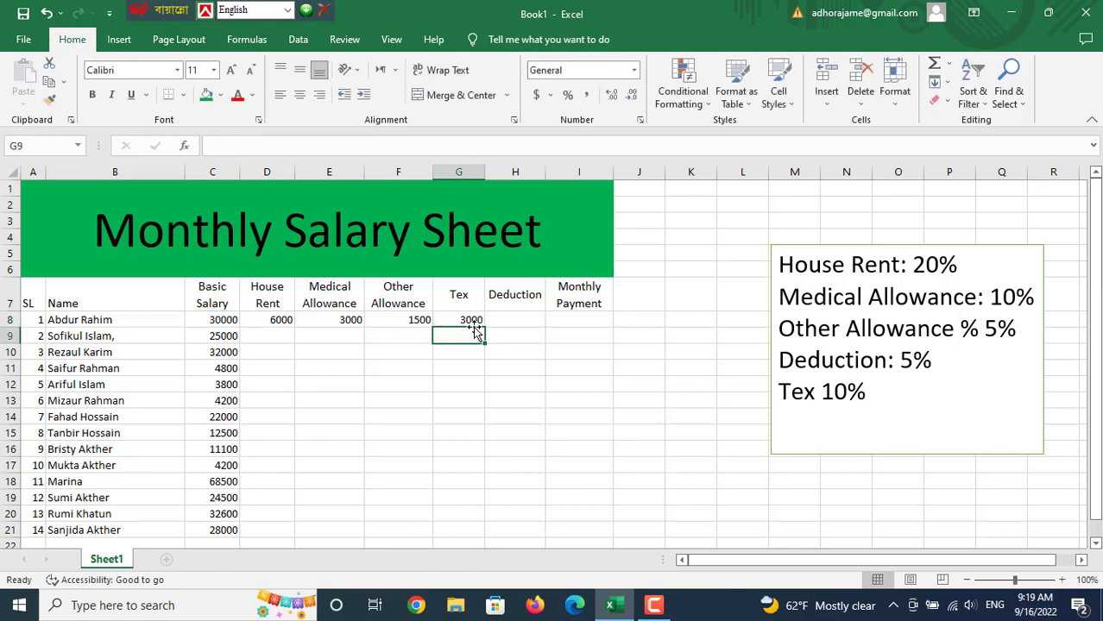
click(518, 323)
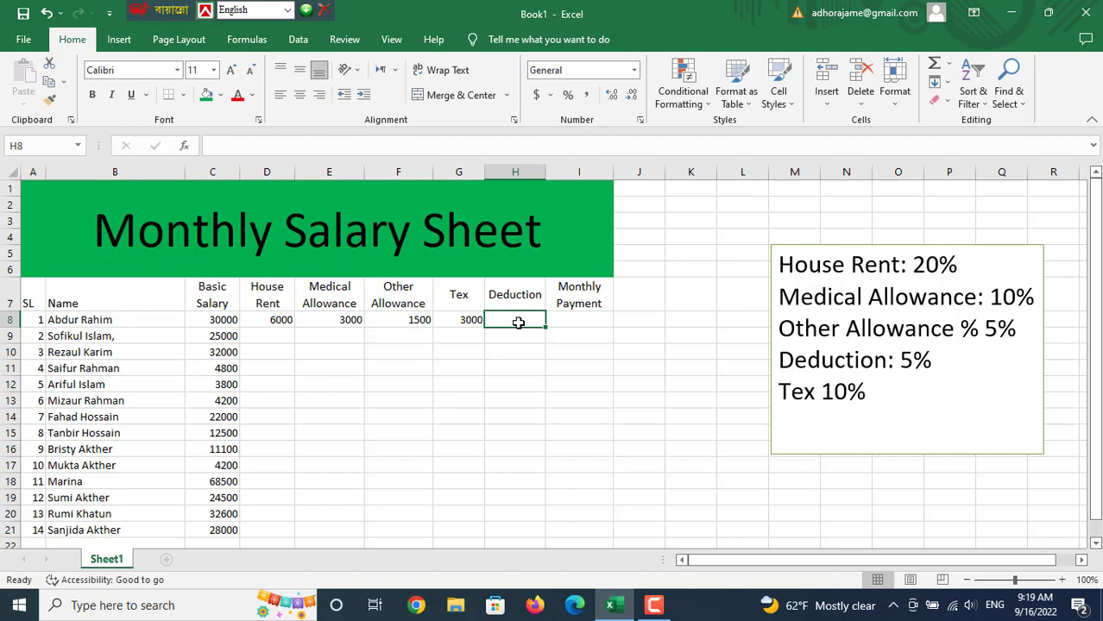
Step: Enter =C8*5% in H8 so the Deduction shows 1500
text(=)
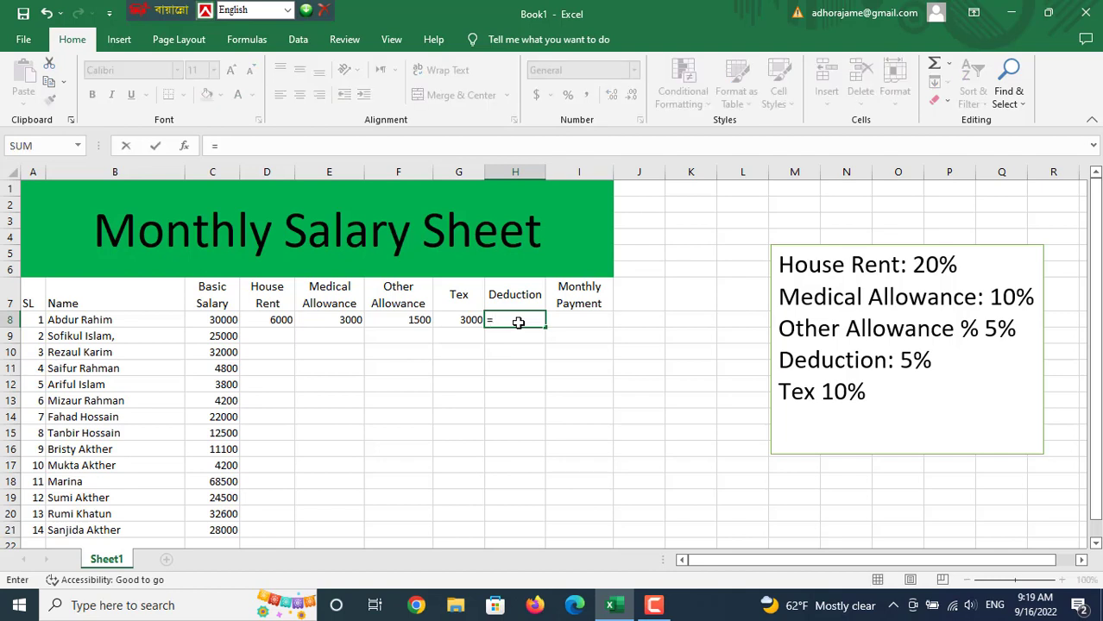
click(229, 319)
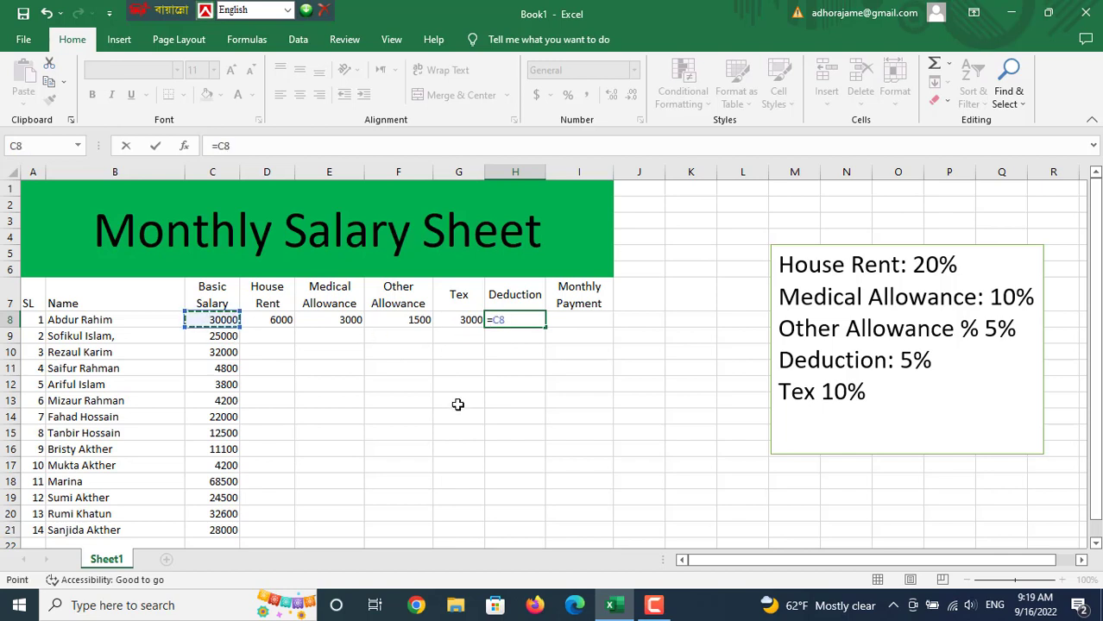
text(*)
text(5%)
key(Return)
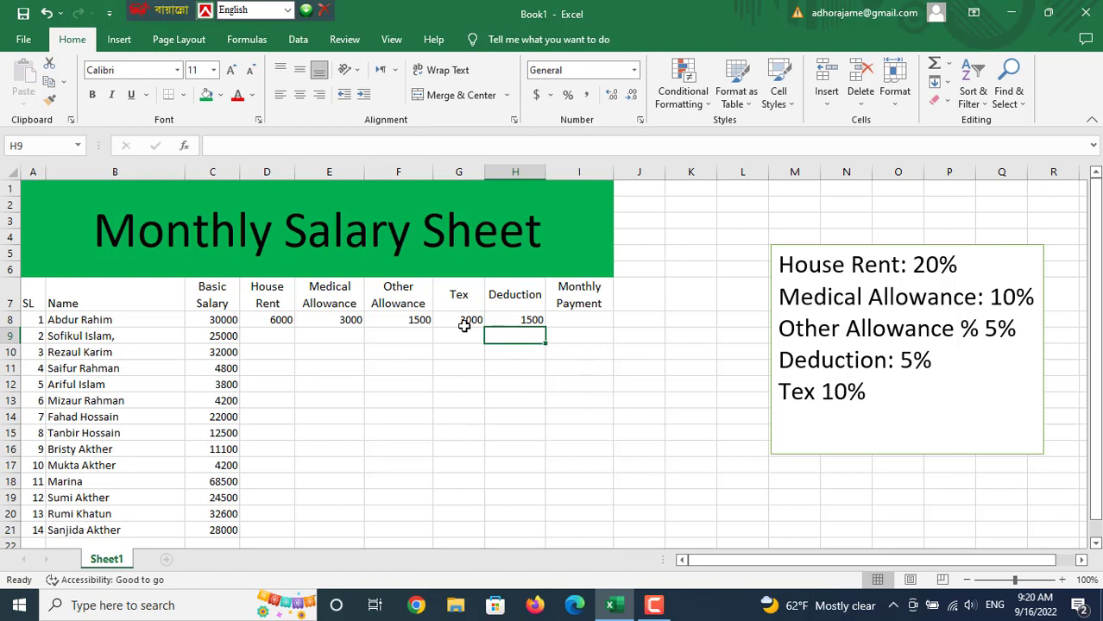
click(583, 318)
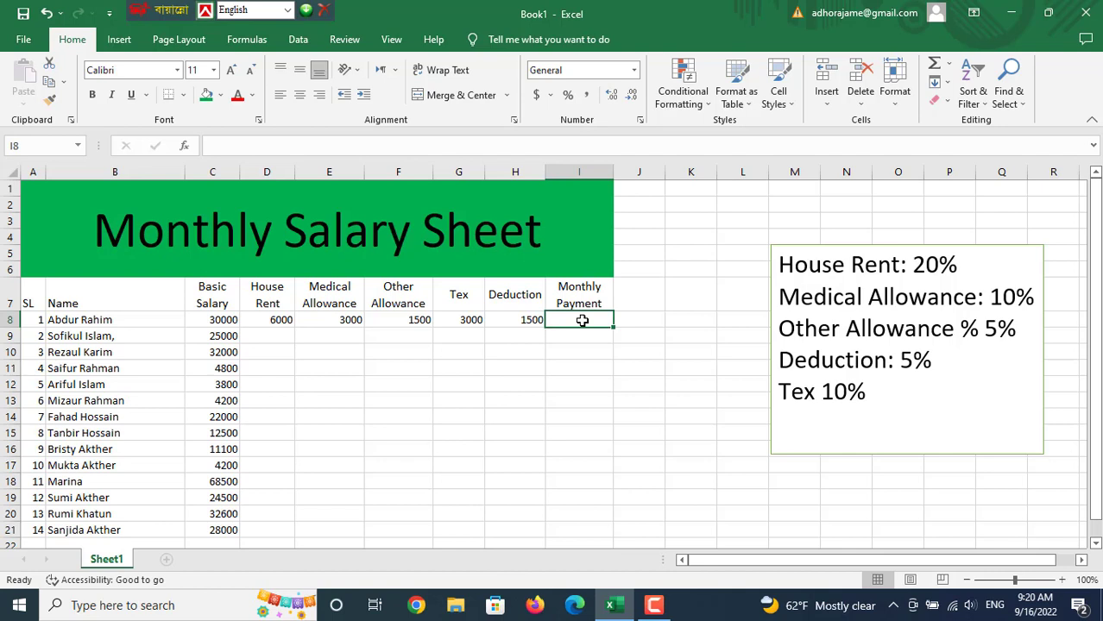
Step: Start I8's formula as =C8+D8+E8+F8, adding basic salary and the three allowances
text(=)
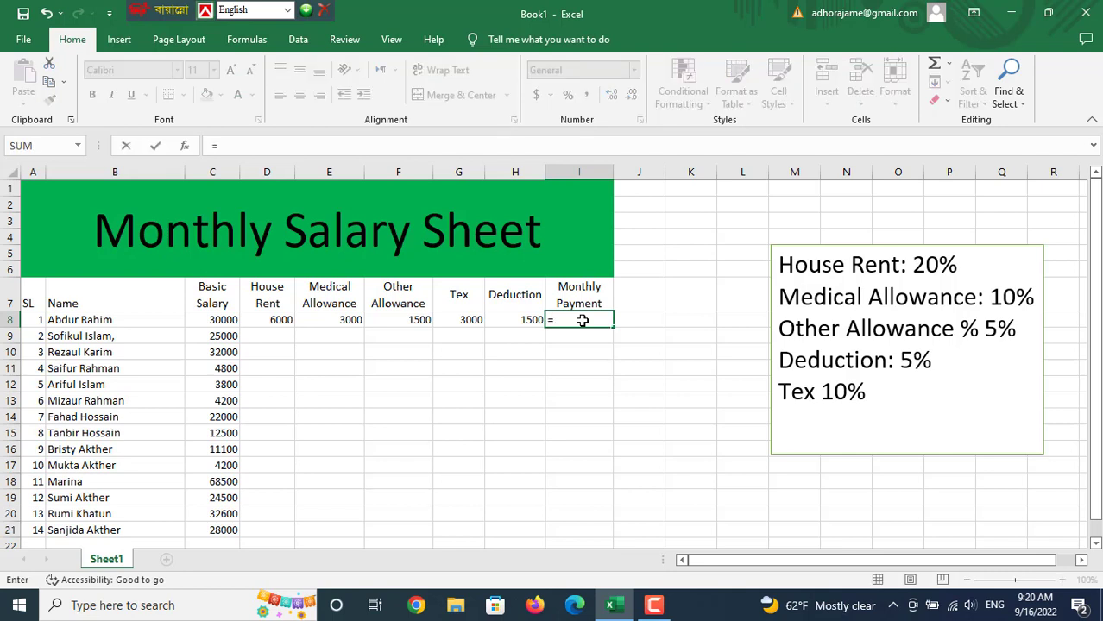
click(216, 321)
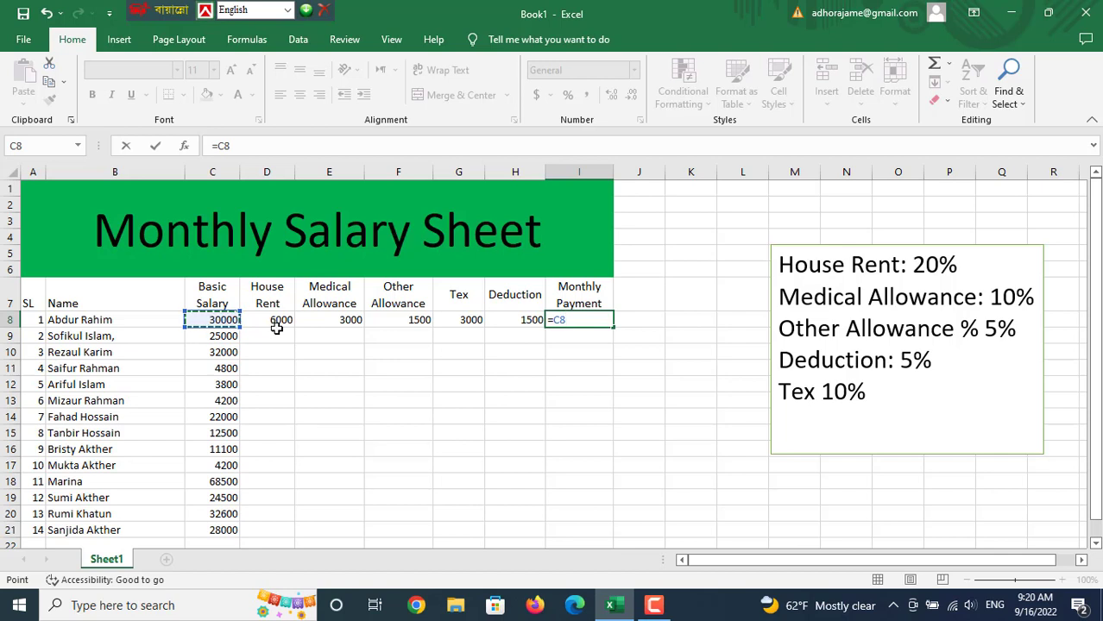
text(+)
click(273, 323)
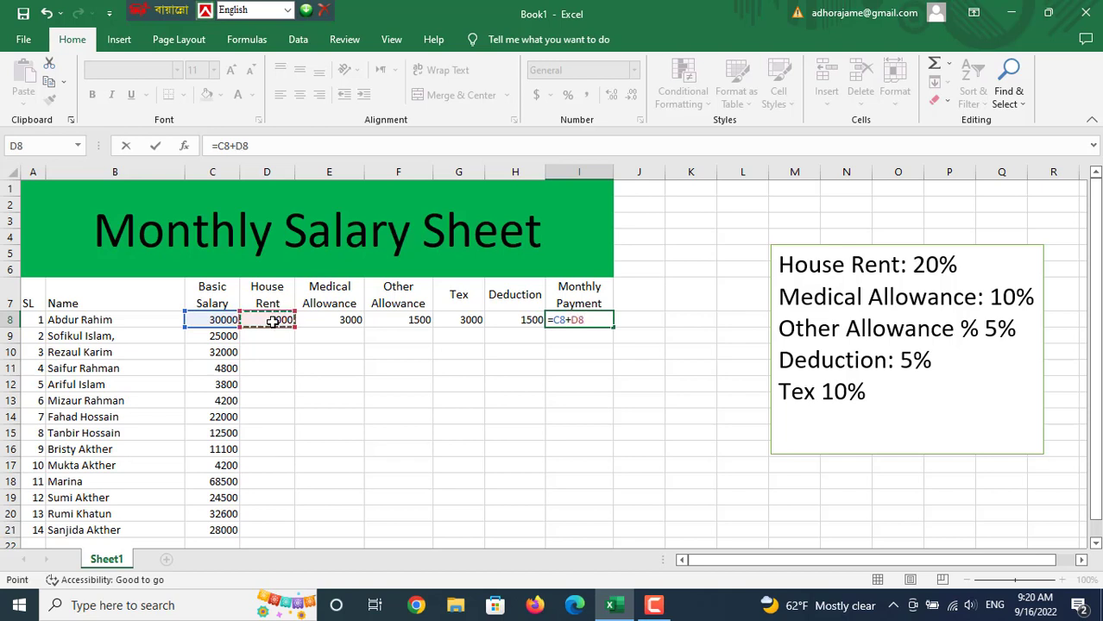
text(+)
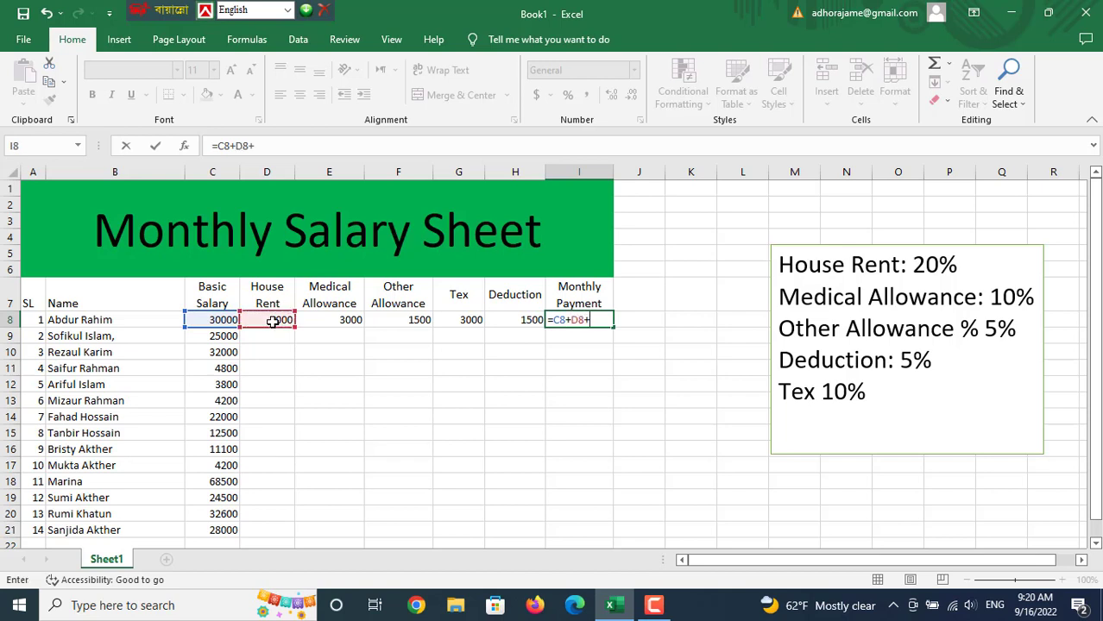
click(334, 322)
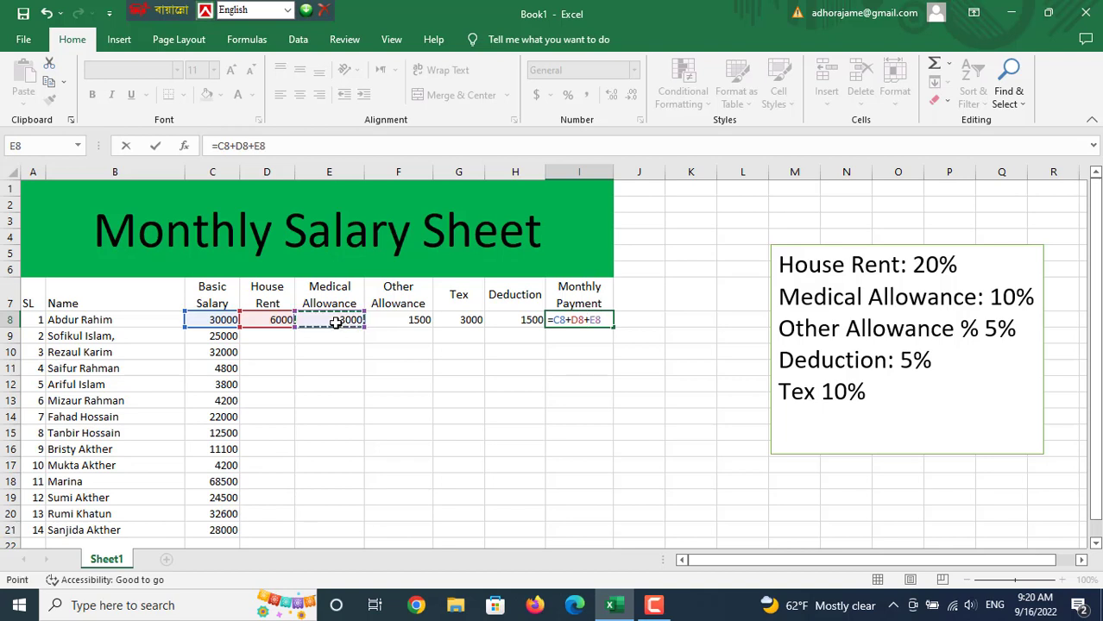
text(+)
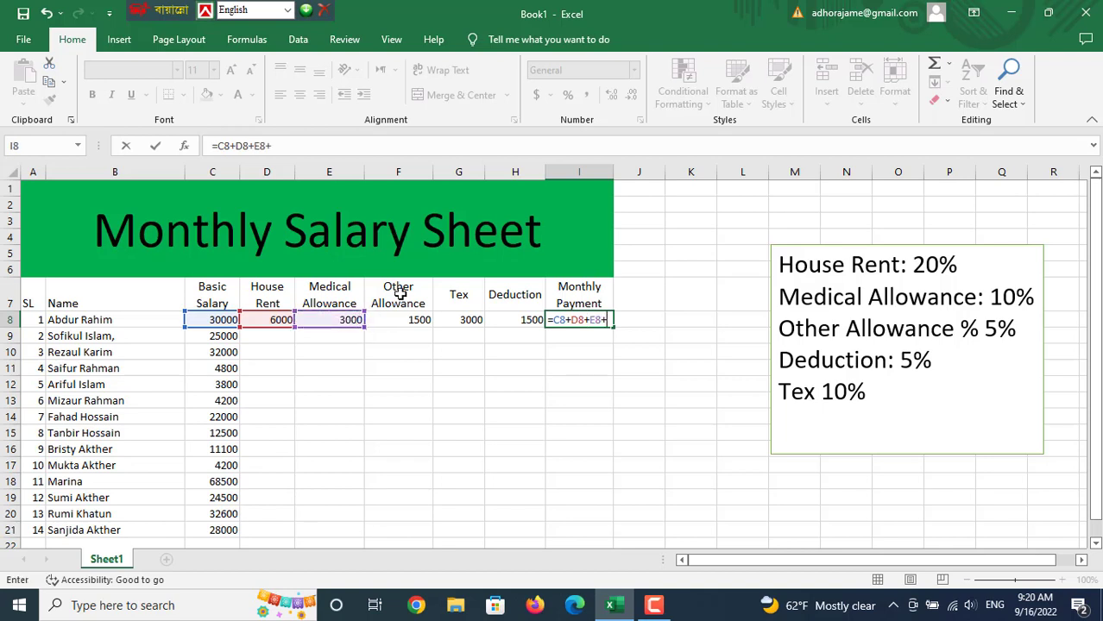
click(406, 320)
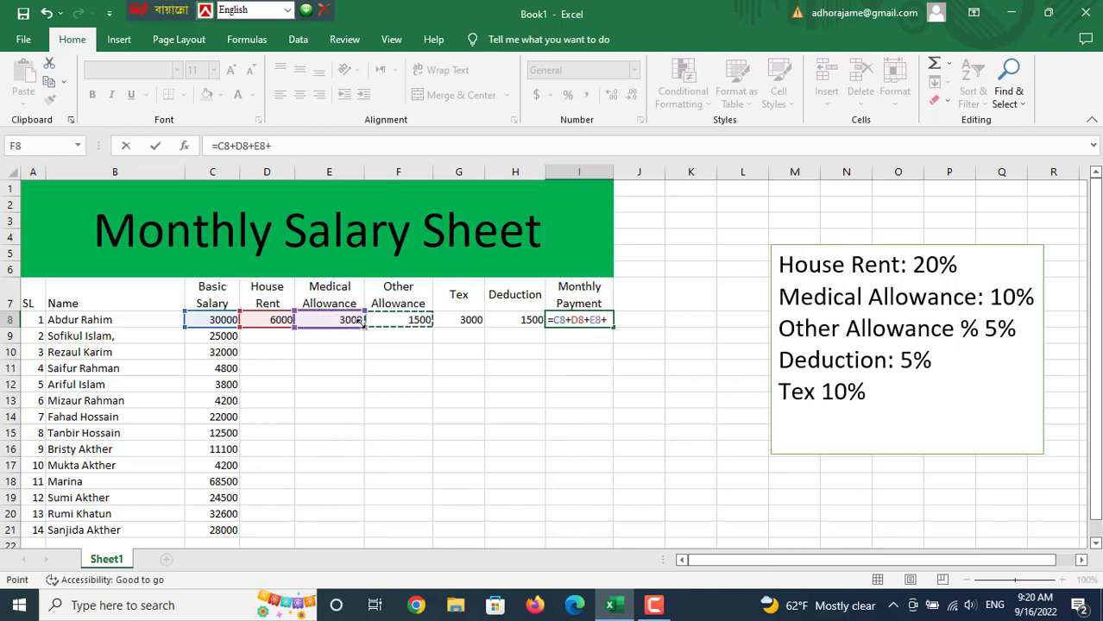
text(+)
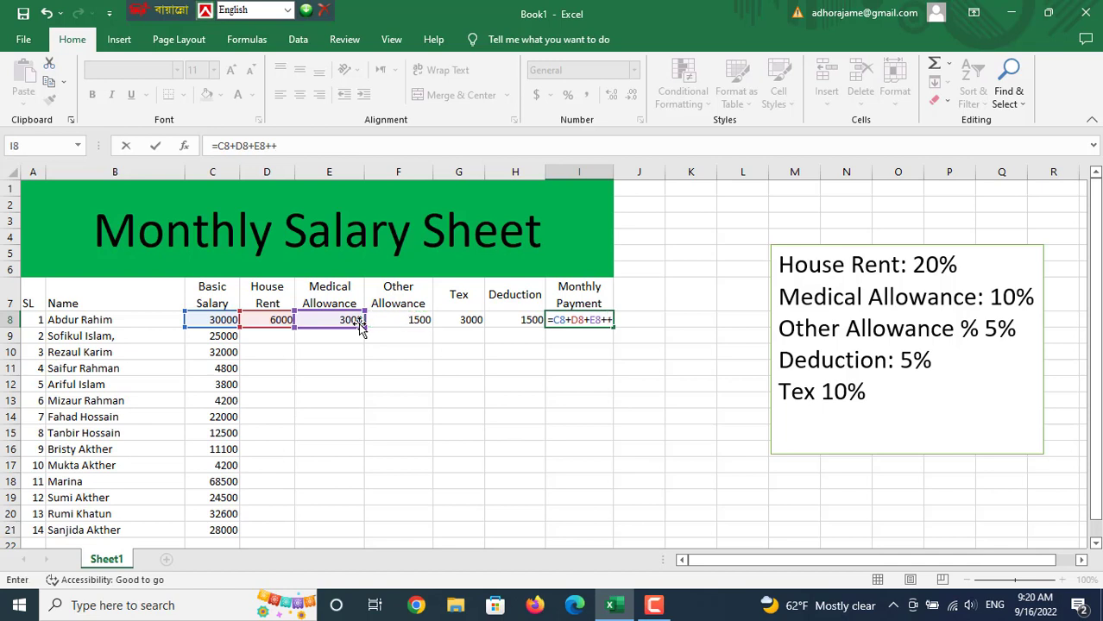
key(BackSpace)
click(406, 321)
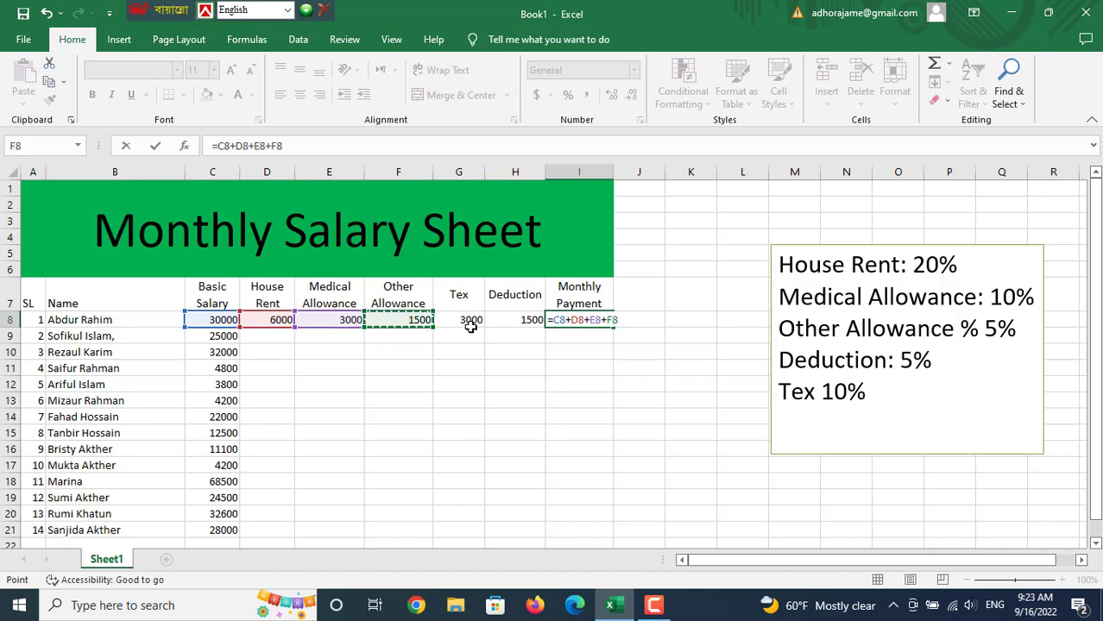
Step: Subtract Tex and Deduction, extending the formula to =C8+D8+E8+F8-G8-H8
text(-)
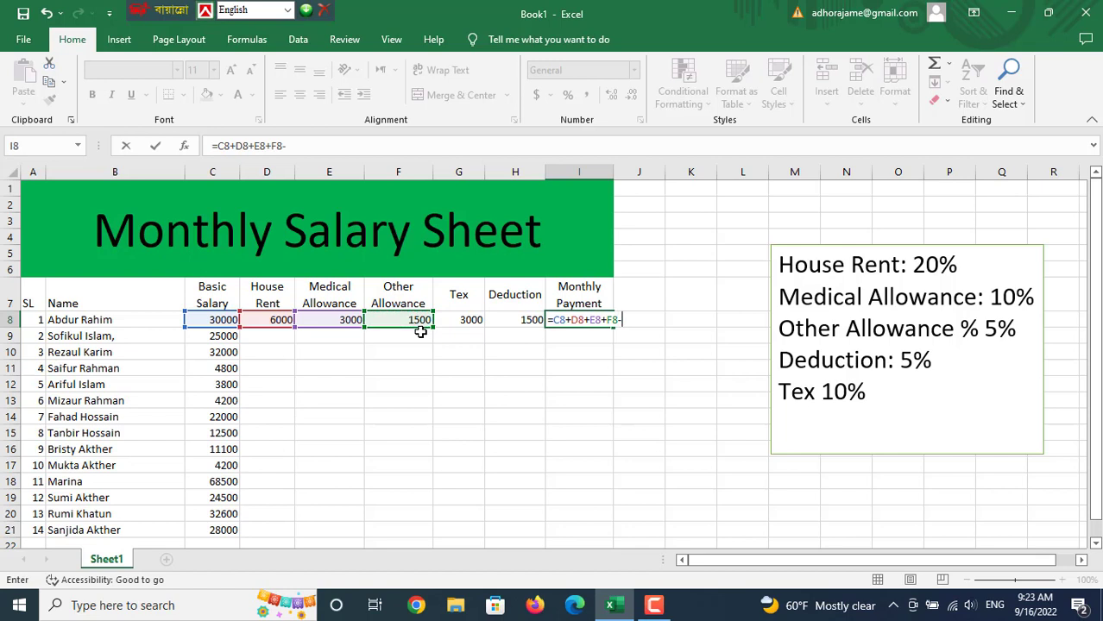
click(464, 322)
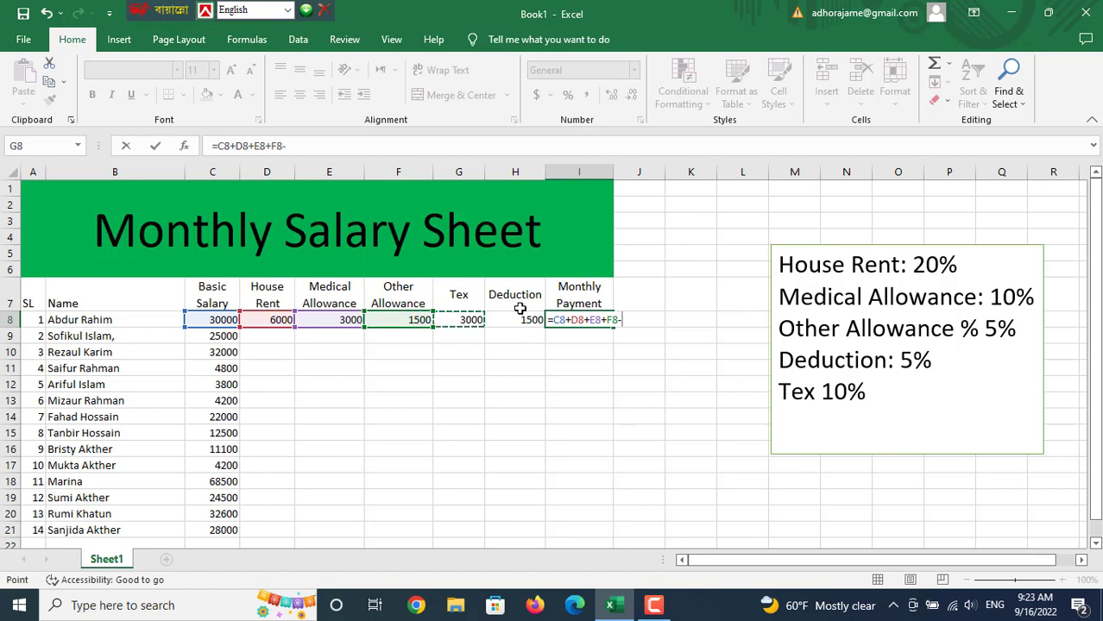
text(-)
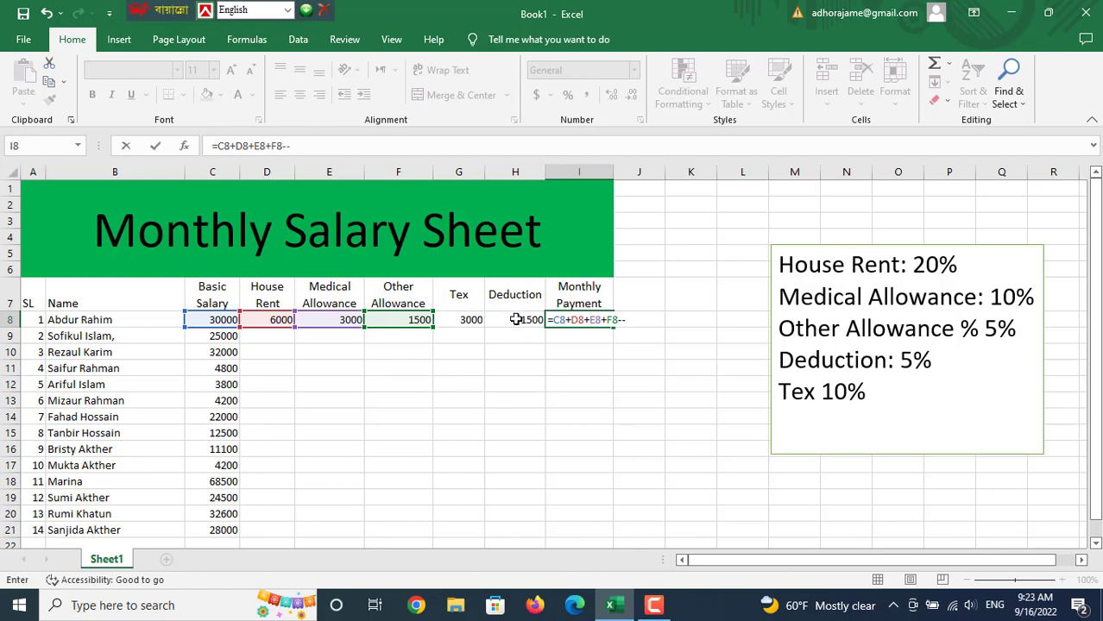
click(516, 324)
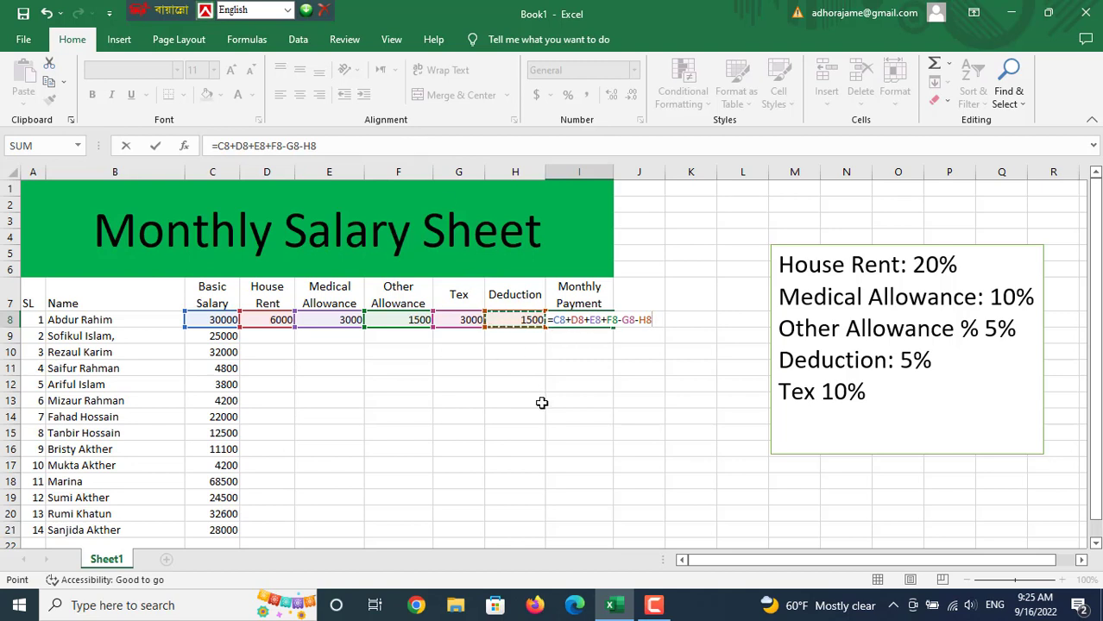
Step: Commit =C8+D8+E8+F8-G8-H8 in I8 so the Monthly Payment shows 36000
key(Return)
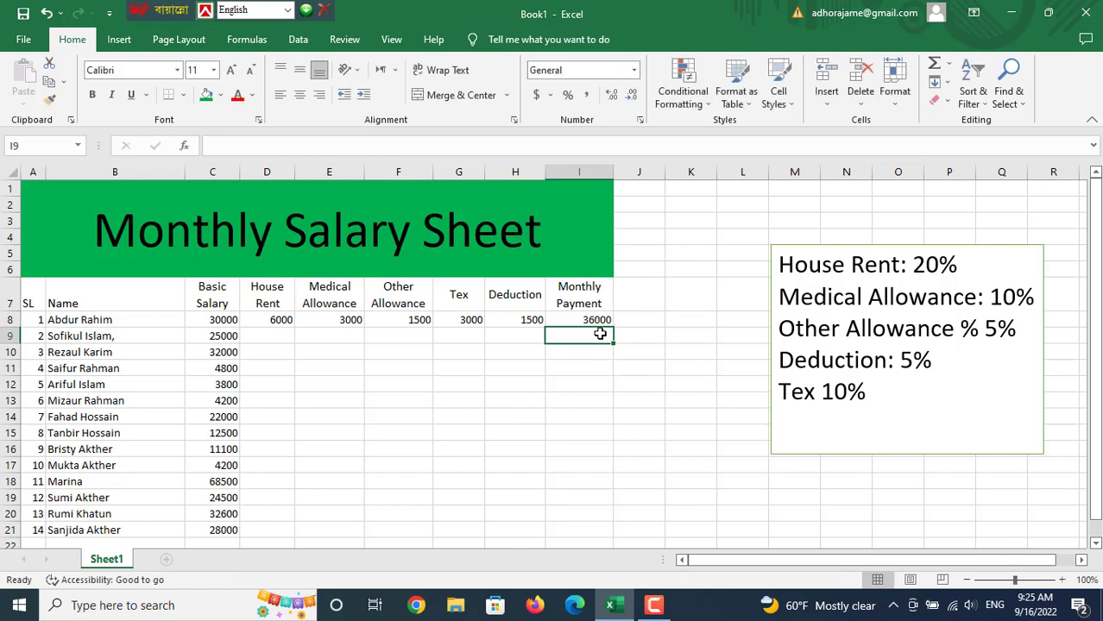
click(618, 412)
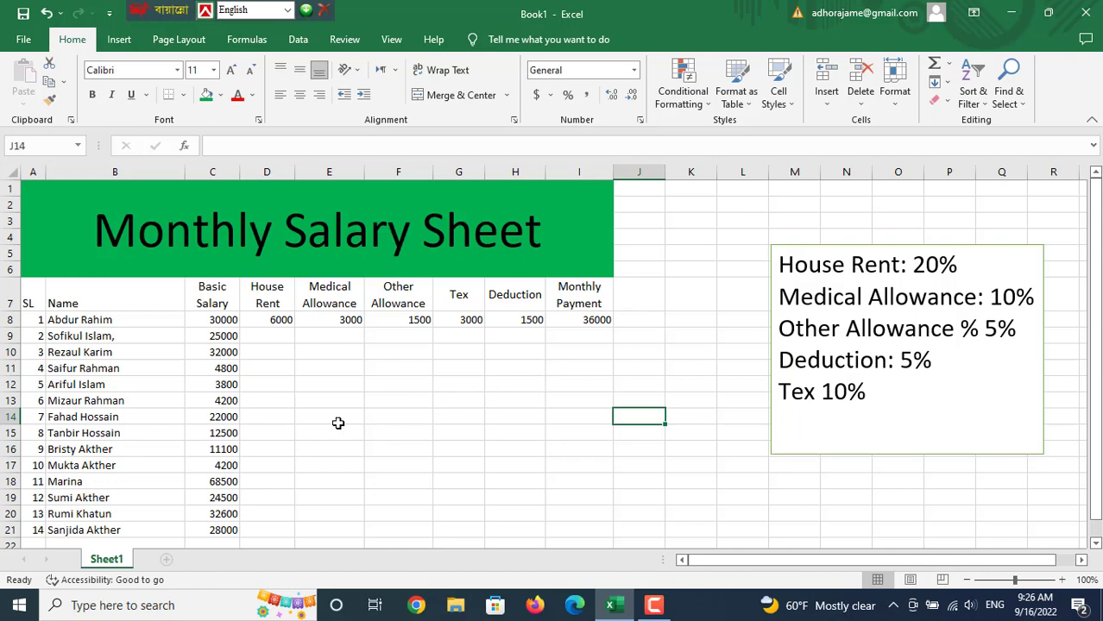
Step: Copy the House Rent formula from D8 down the column to row 21
scroll(369, 417, down, 1)
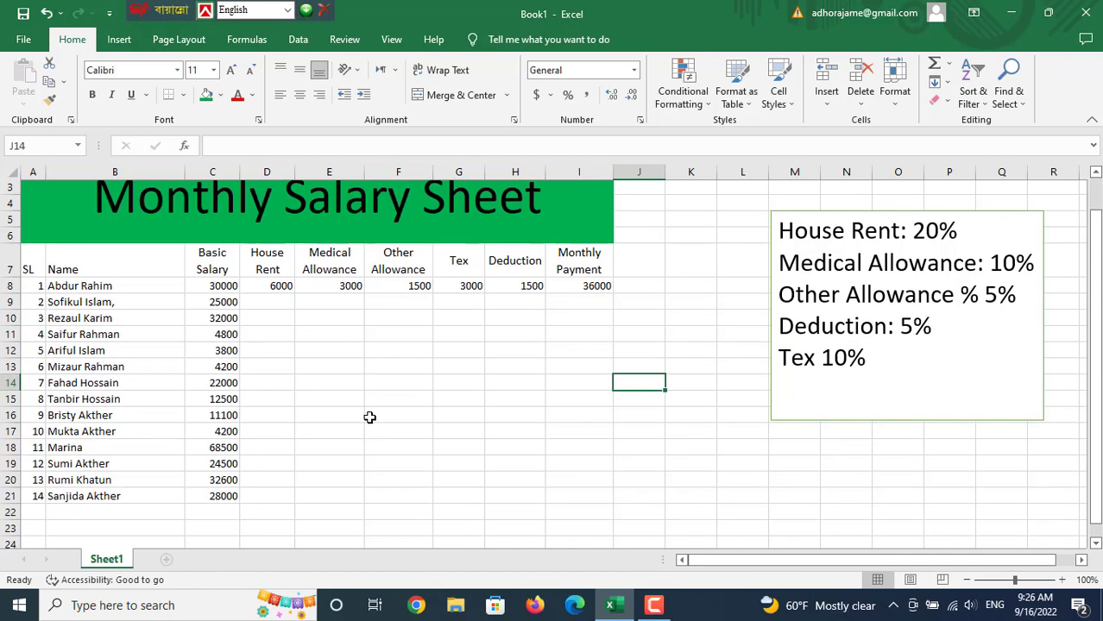
scroll(371, 417, down, 4)
scroll(381, 384, up, 4)
scroll(411, 365, up, 1)
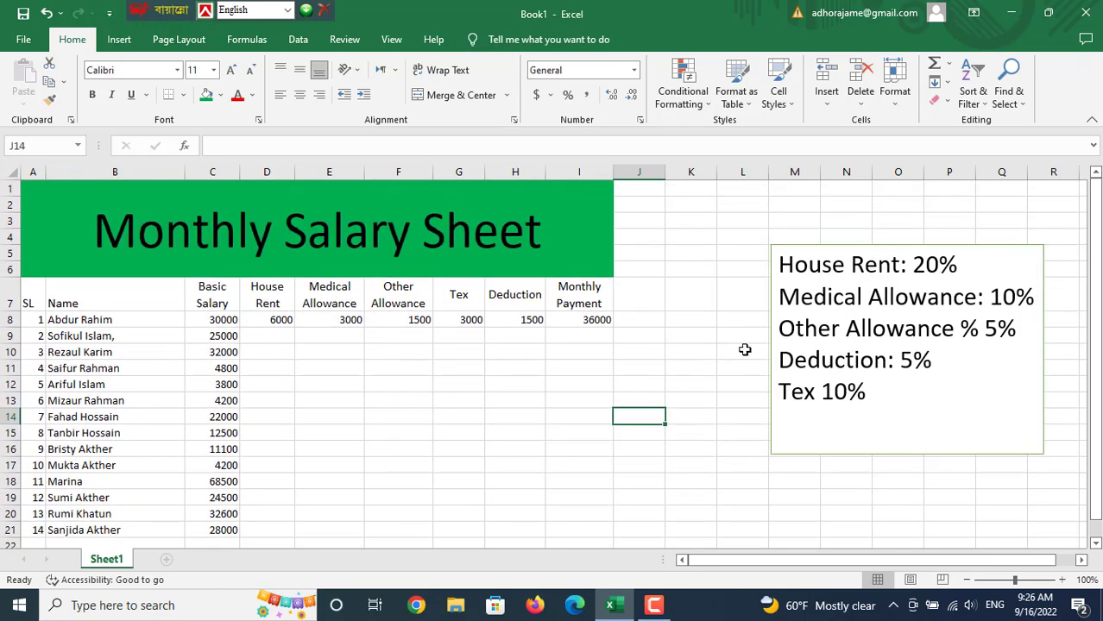
scroll(340, 397, down, 2)
scroll(308, 399, up, 2)
click(281, 320)
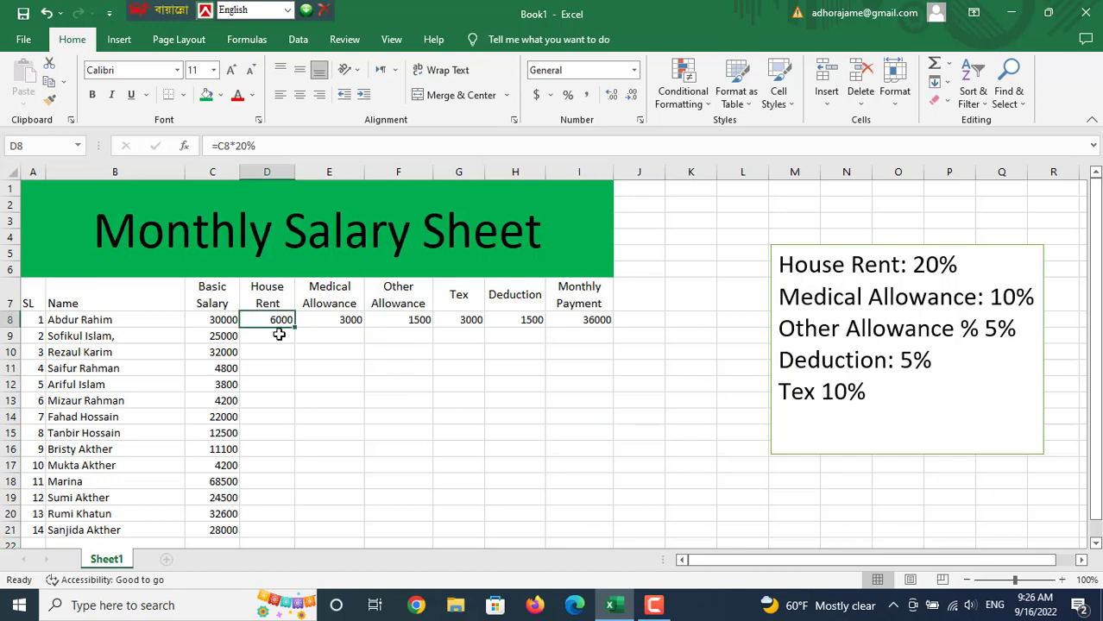
scroll(278, 334, down, 1)
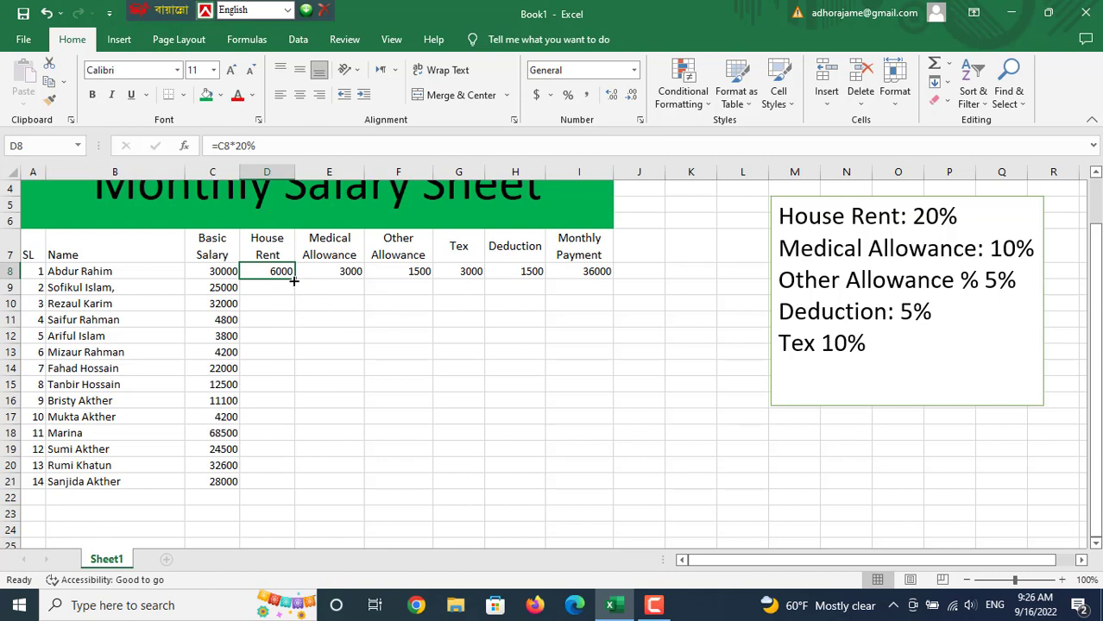
drag(294, 281, 306, 490)
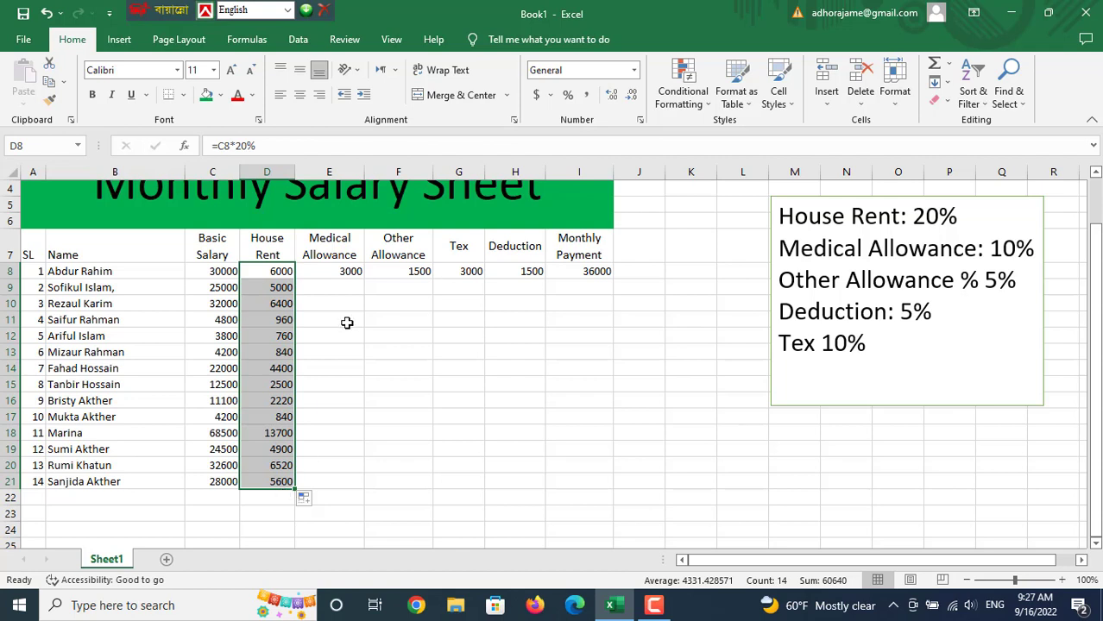
Step: Fill the Medical Allowance, Other Allowance and Tex formulas down to row 21
click(340, 267)
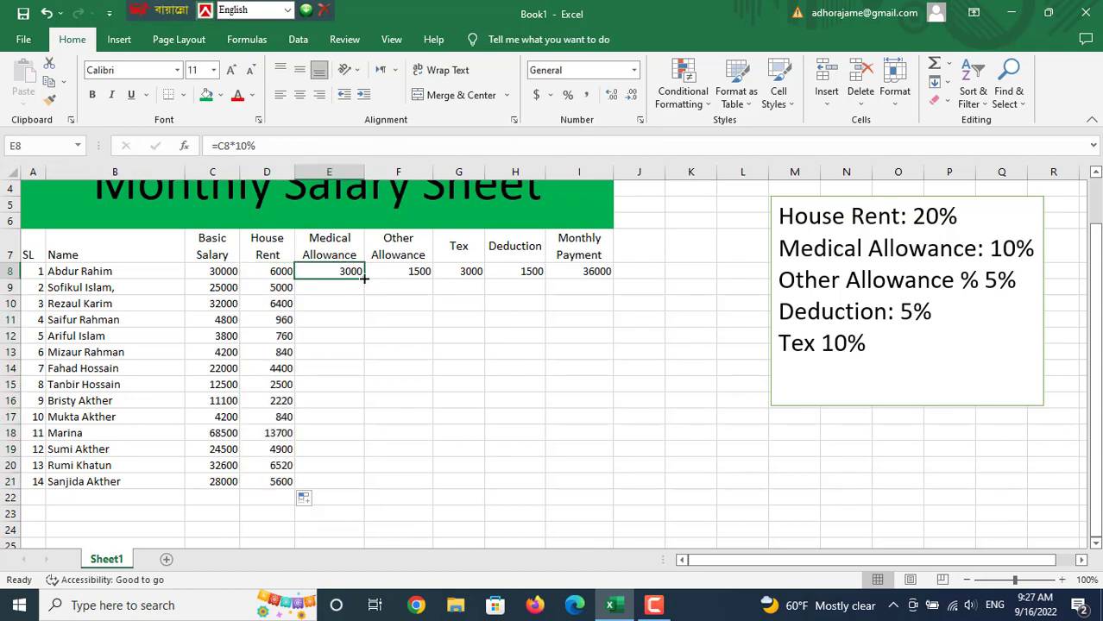
key(ctrl+z)
drag(363, 274, 360, 481)
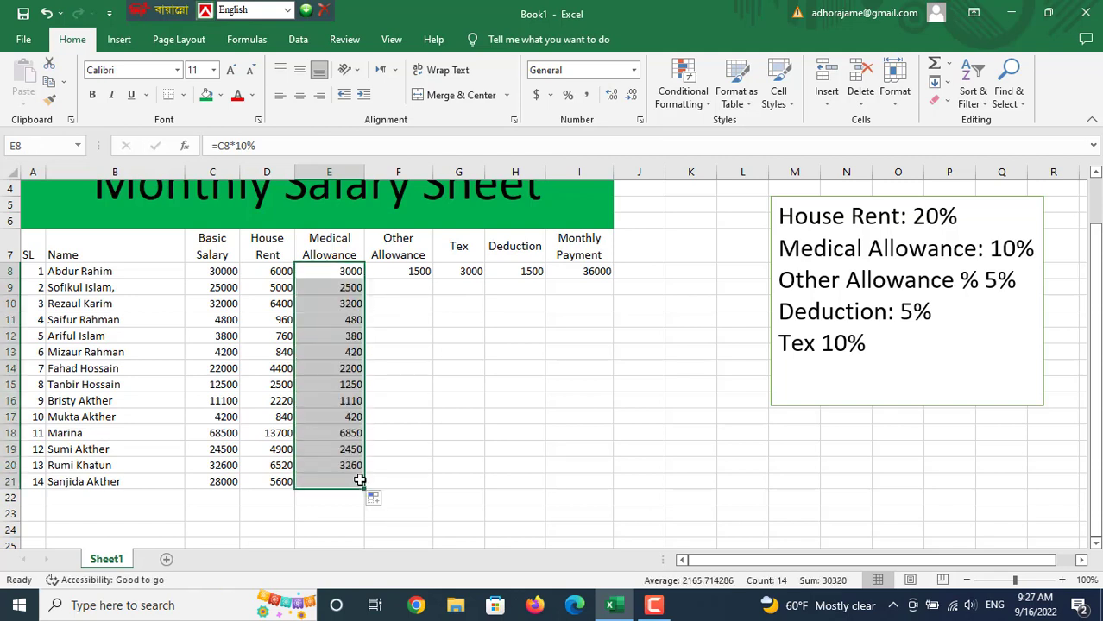
click(409, 272)
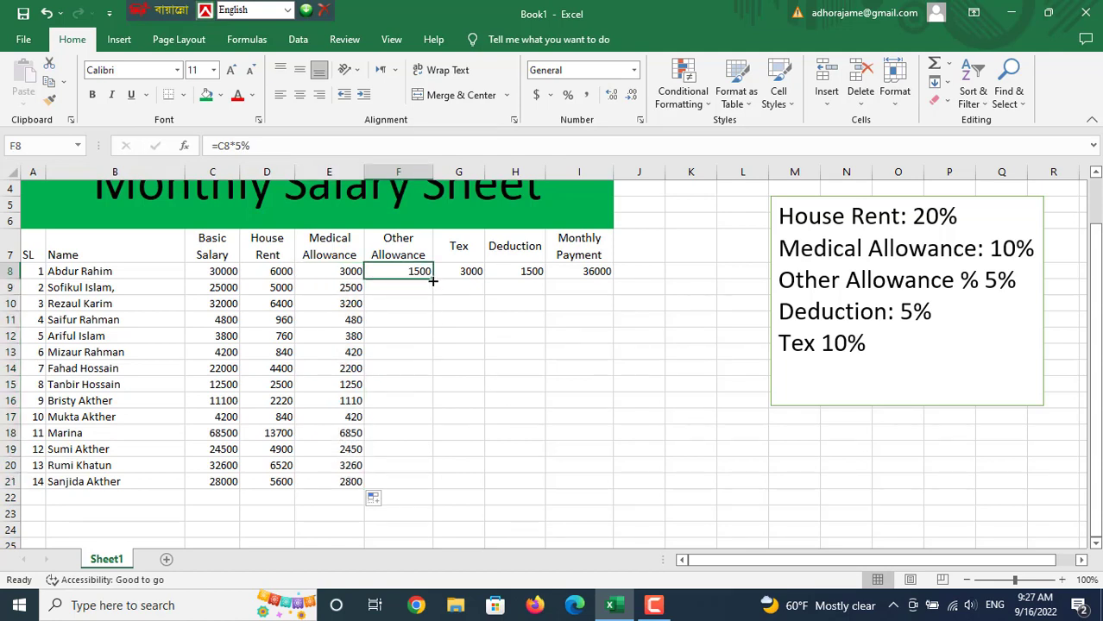
double_click(432, 279)
click(458, 271)
drag(484, 280, 483, 486)
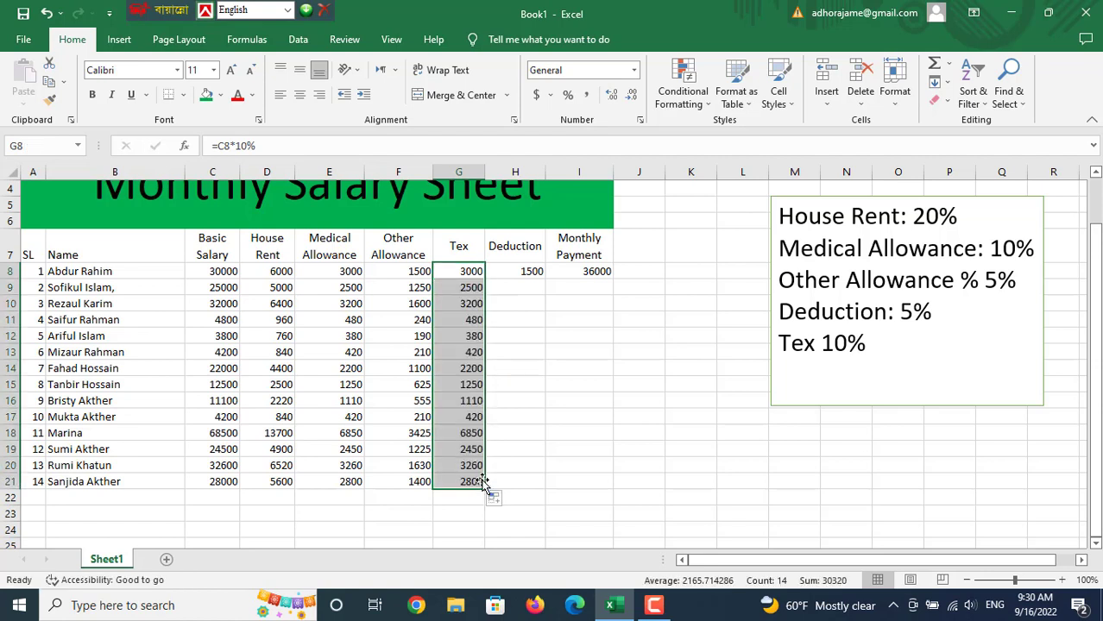
Step: Fill the Deduction and Monthly Payment formulas down through row 21
click(536, 272)
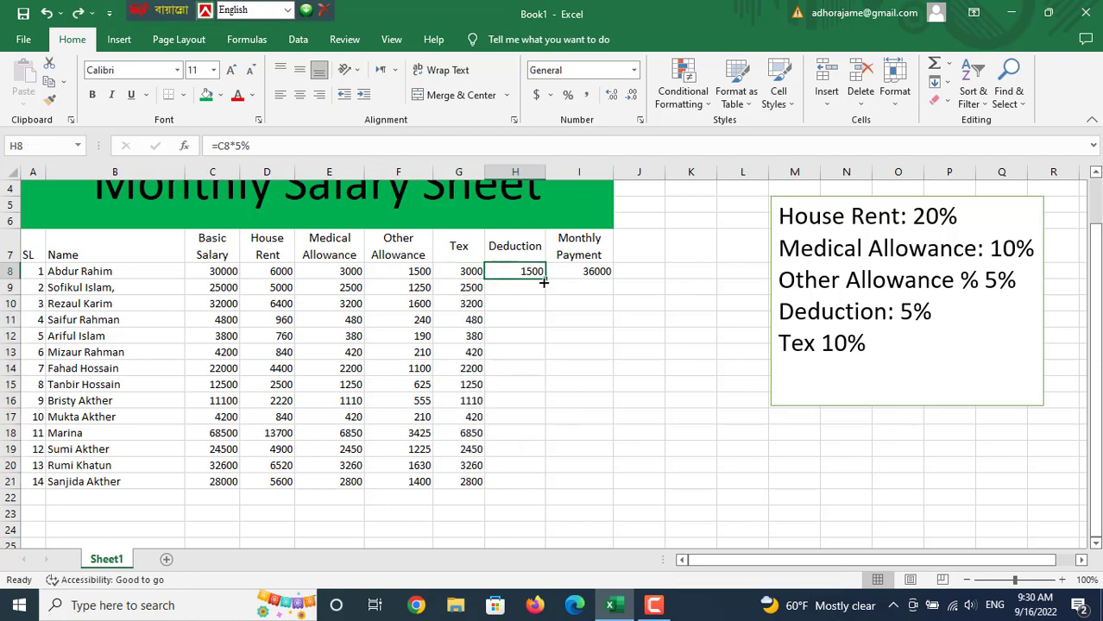
drag(544, 278, 518, 484)
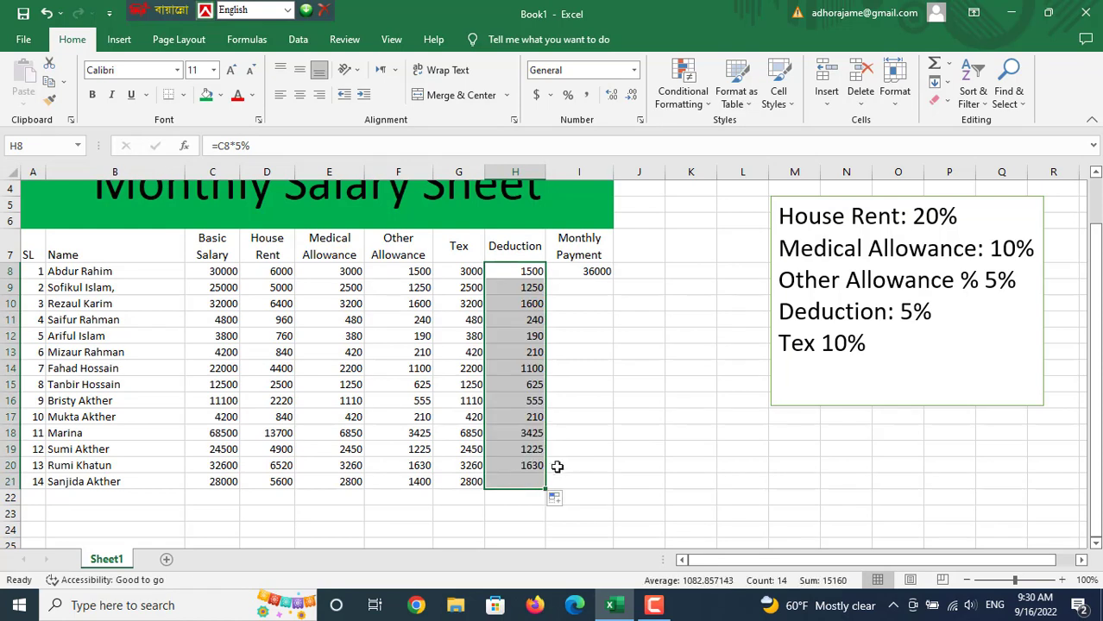
click(590, 271)
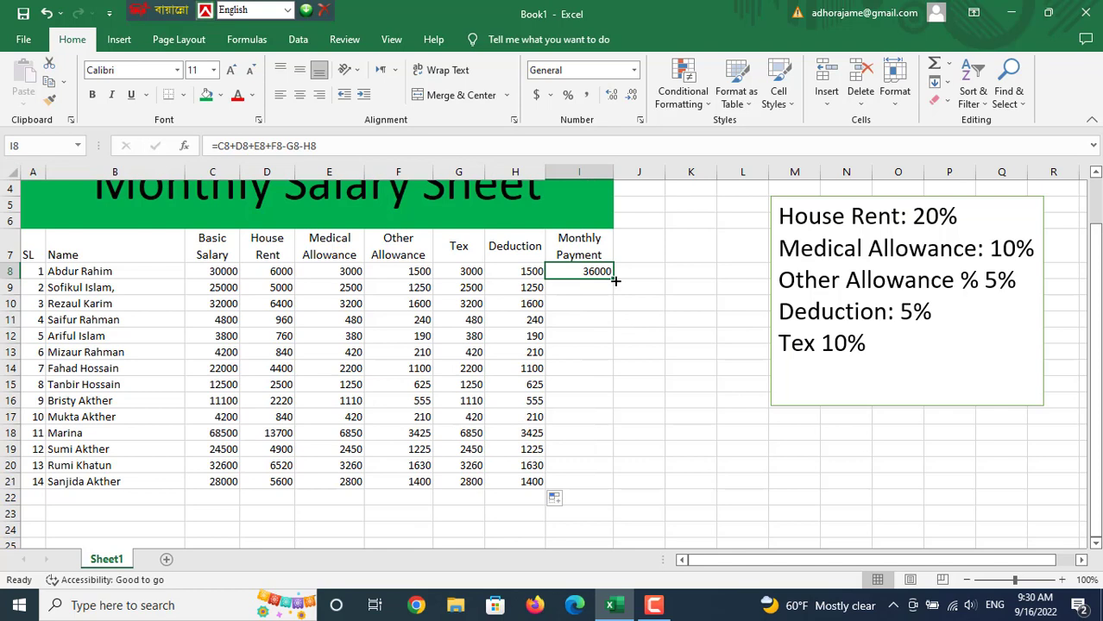
drag(611, 279, 609, 486)
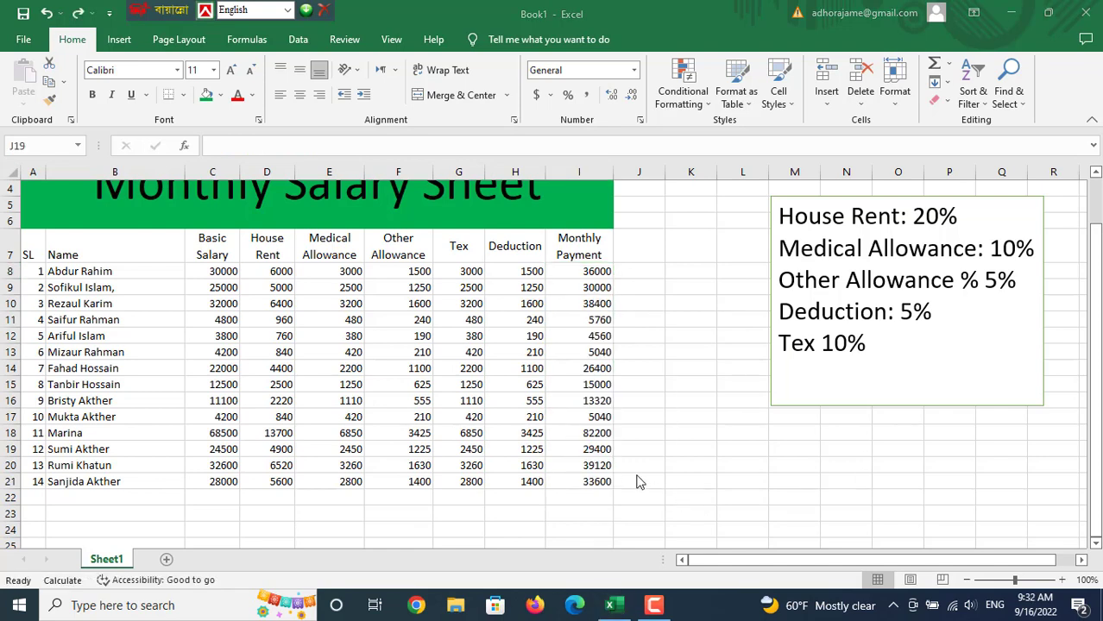
scroll(426, 448, up, 1)
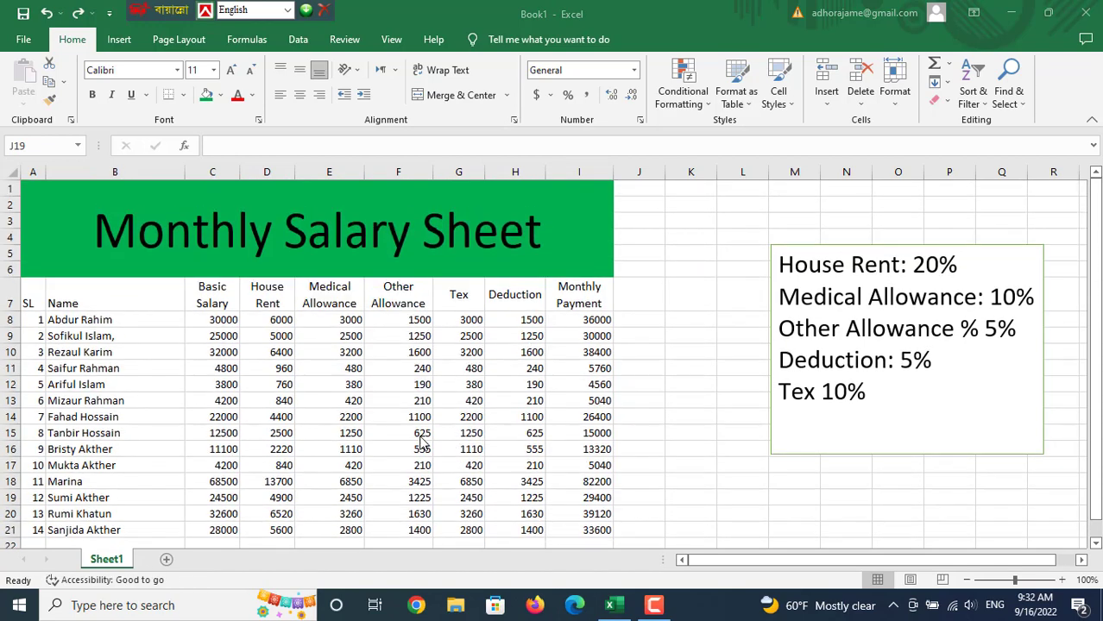
scroll(428, 440, down, 2)
scroll(432, 410, up, 2)
scroll(432, 410, down, 3)
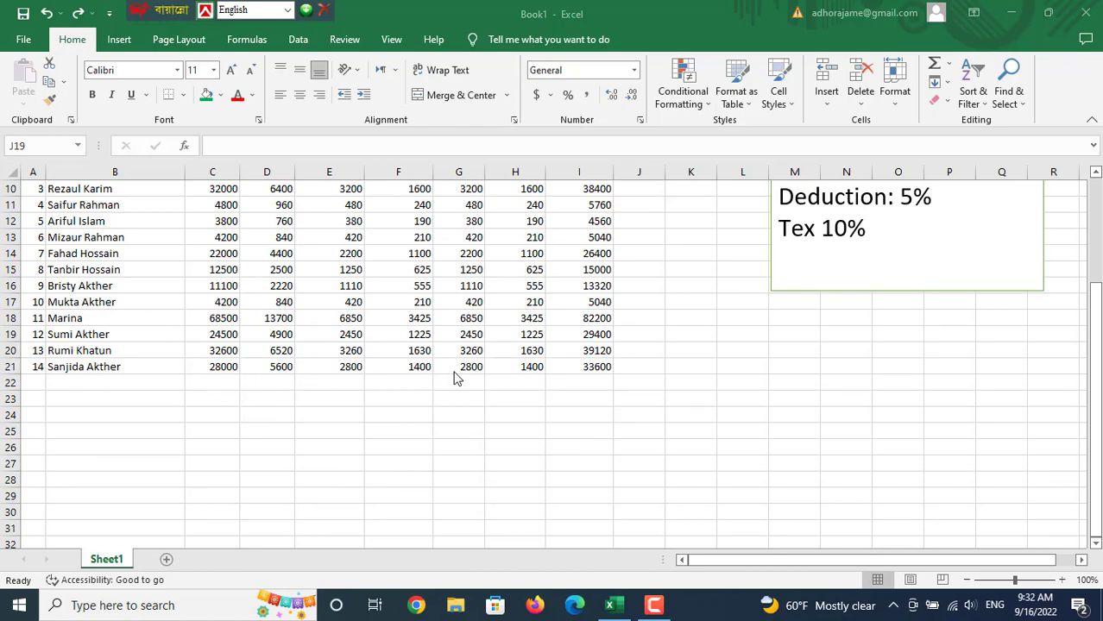
scroll(609, 398, up, 3)
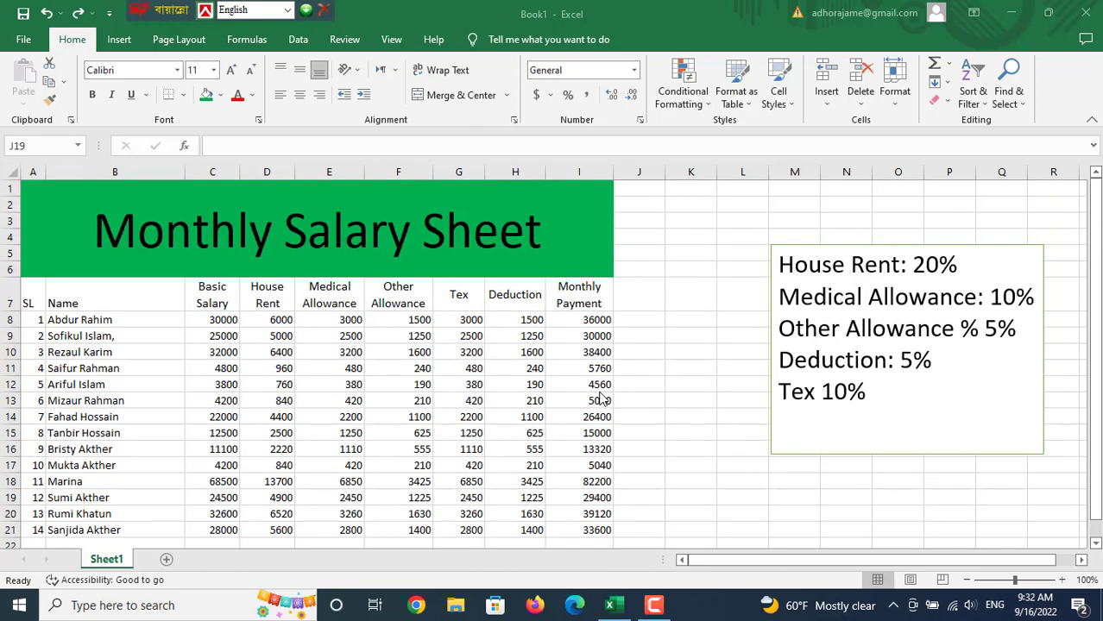
scroll(602, 398, down, 1)
scroll(535, 449, up, 1)
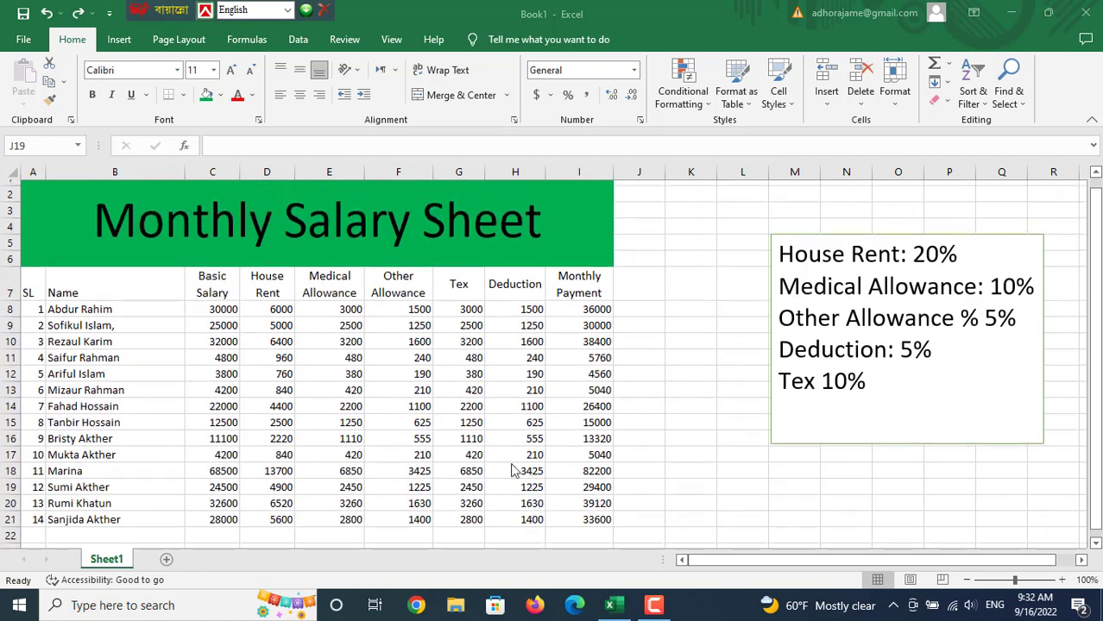
scroll(320, 473, down, 3)
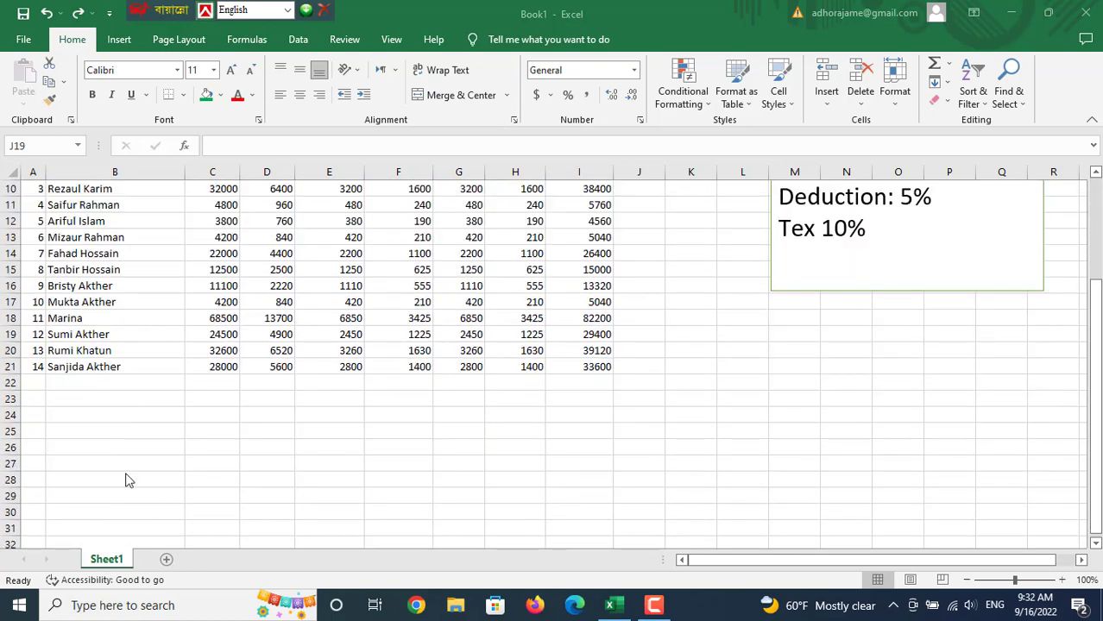
Step: Enter serial number 15, the employee's name and basic salary 22300 in row 22
click(34, 384)
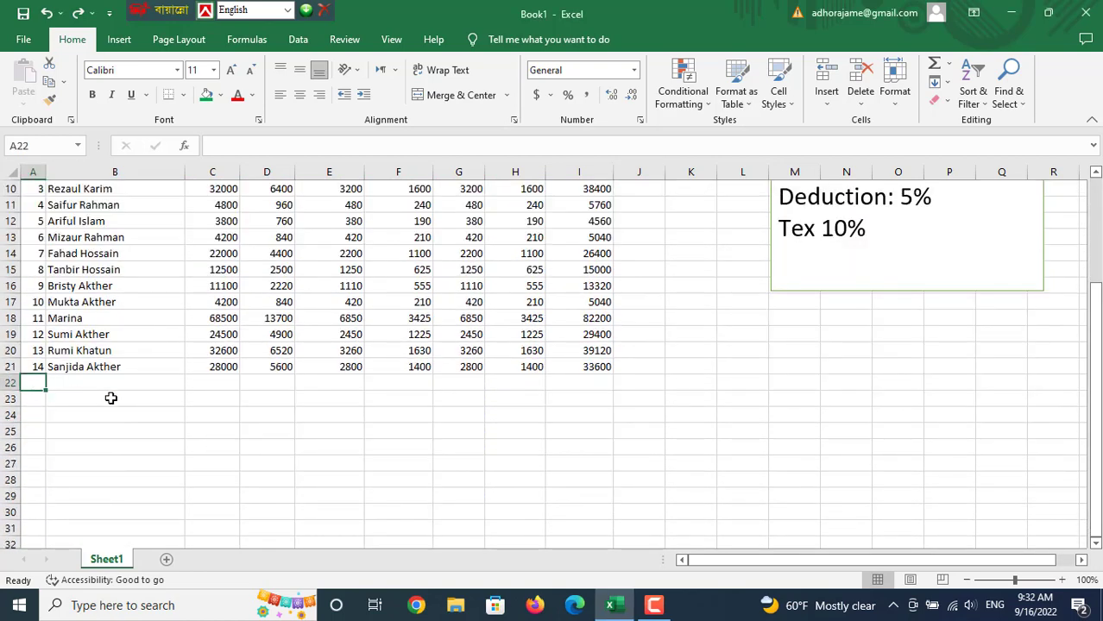
text(15)
key(Tab)
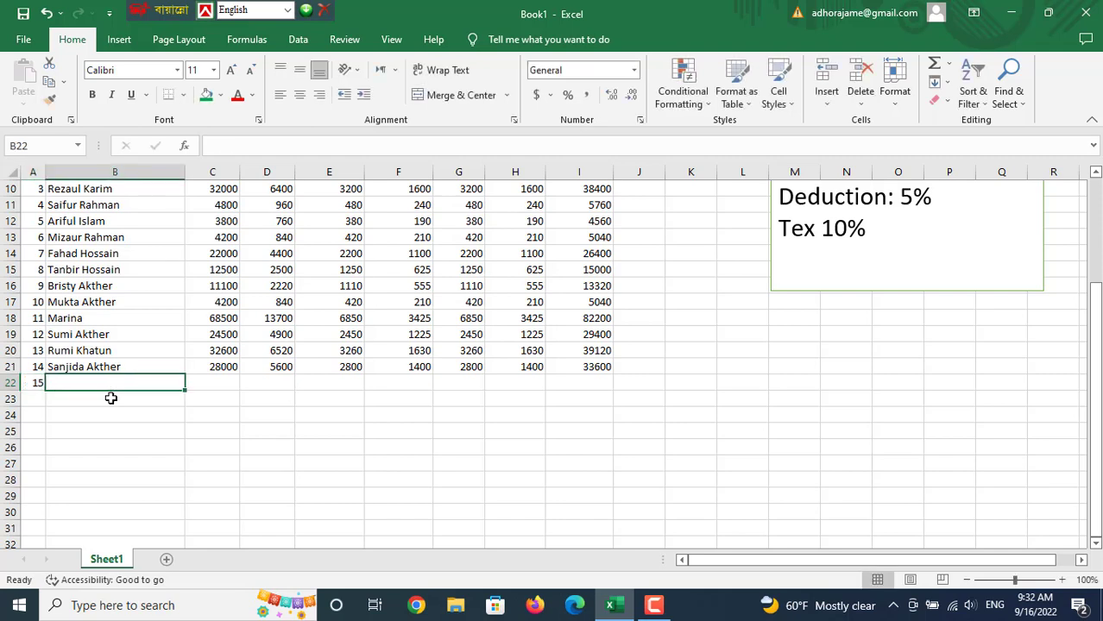
text(Hasan)
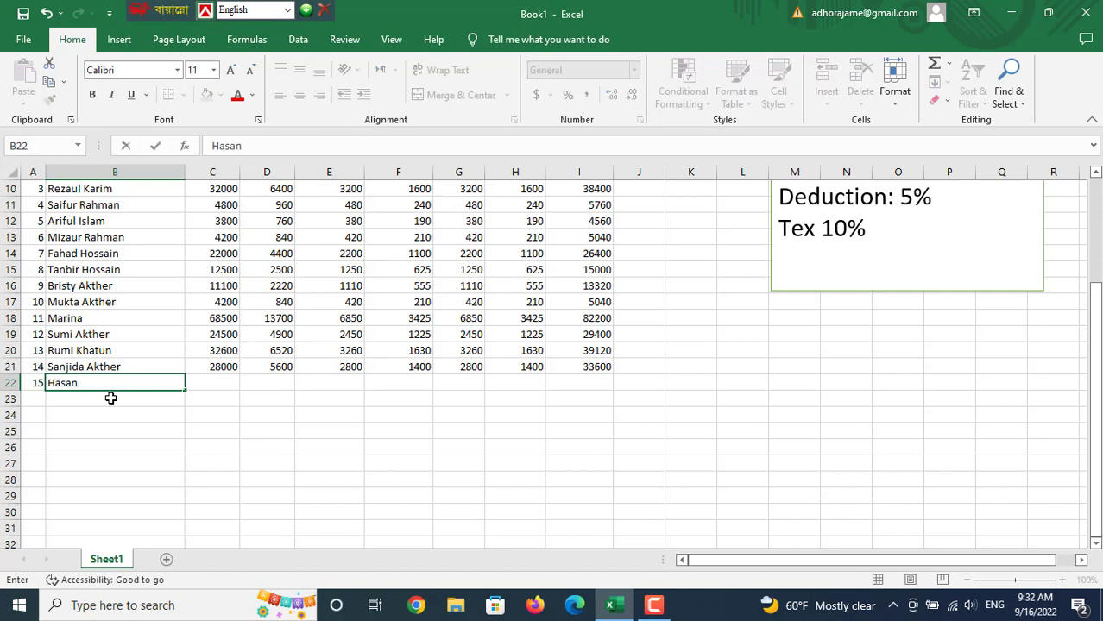
key(Tab)
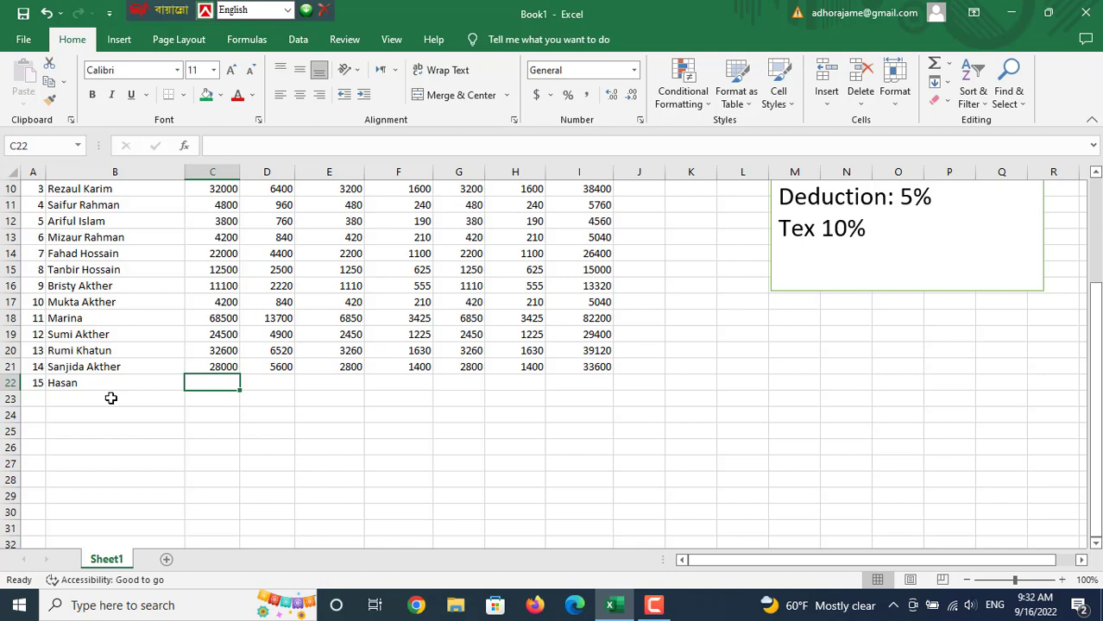
text(22)
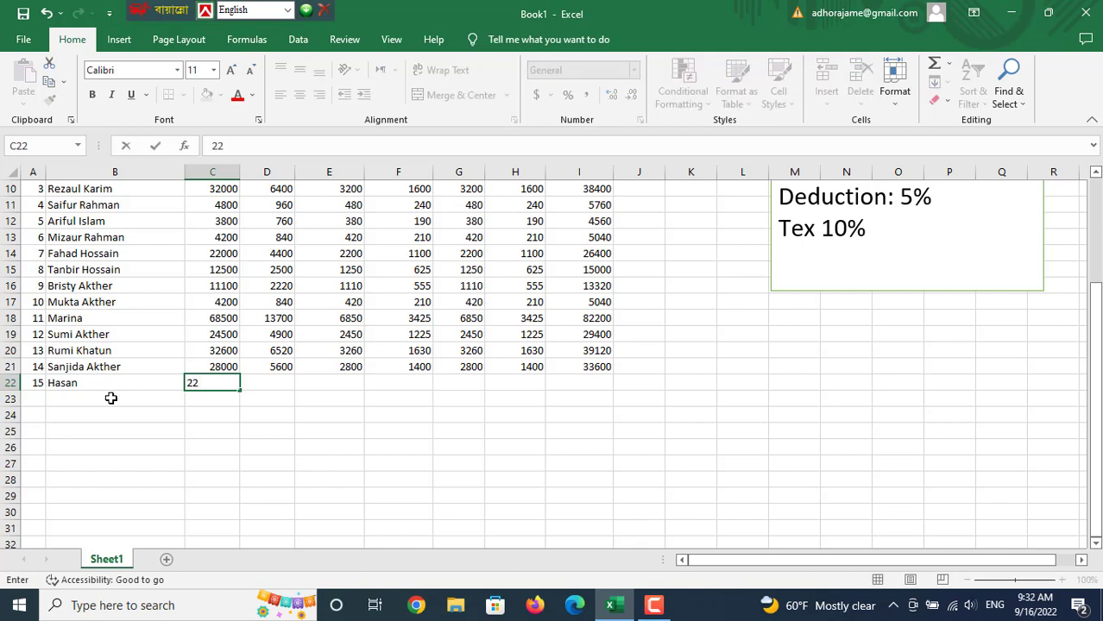
text(300)
click(267, 384)
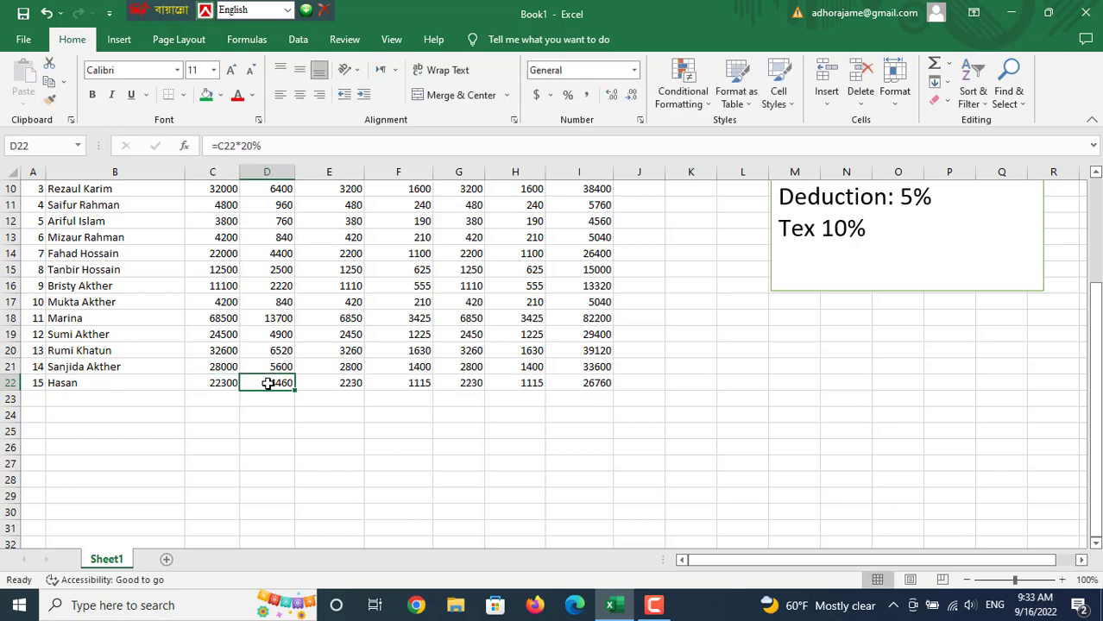
Step: Check that row 22's allowances and Monthly Payment of 26760 were calculated
click(746, 480)
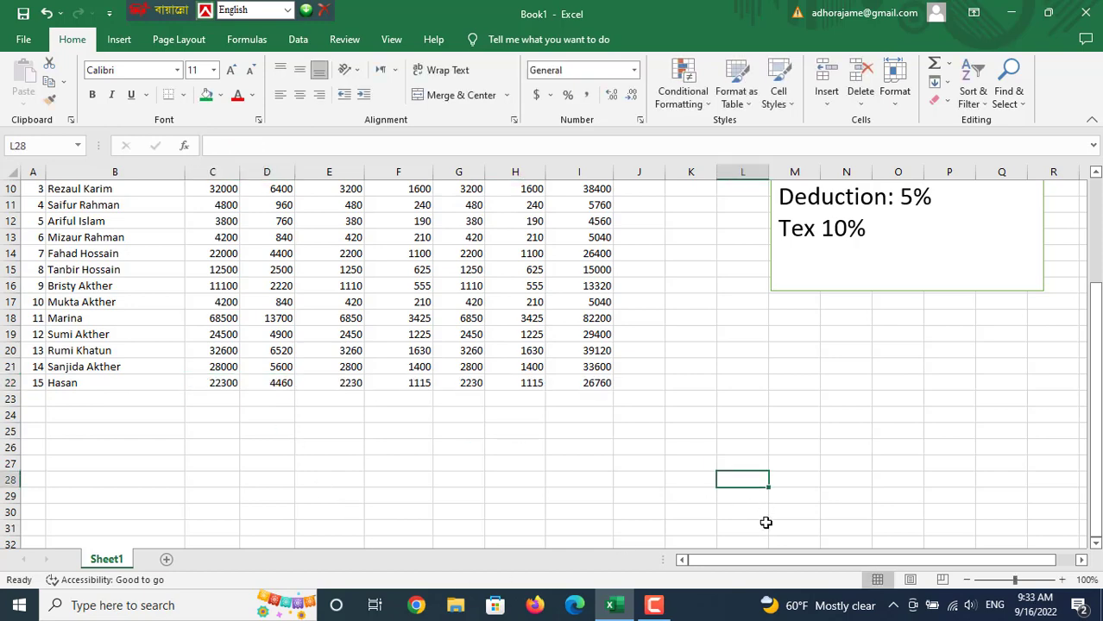
scroll(447, 487, up, 1)
scroll(445, 474, up, 3)
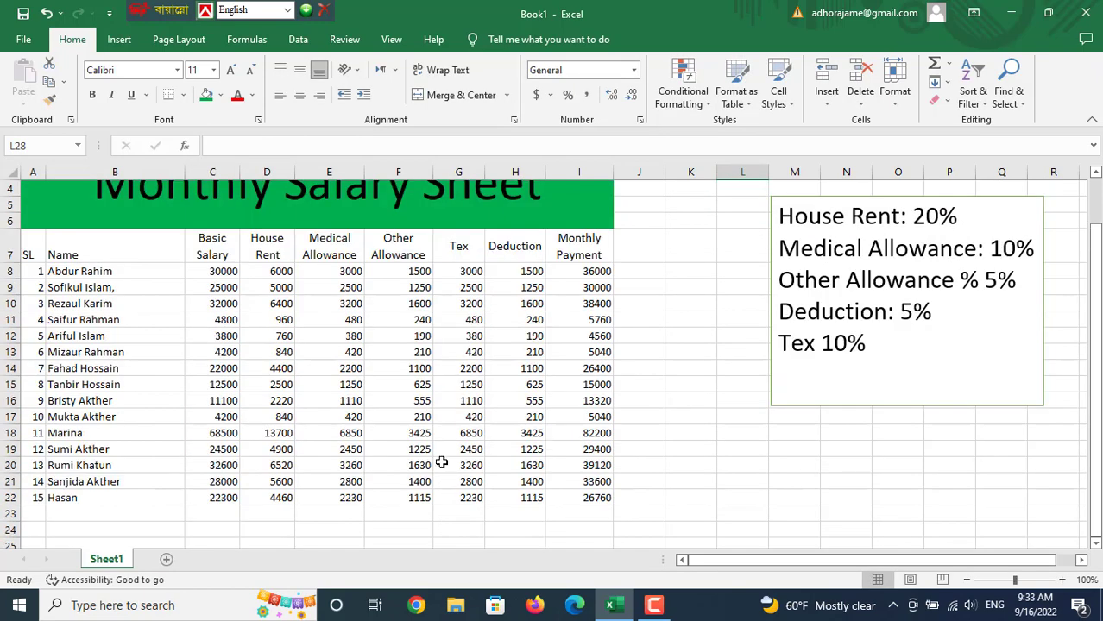
scroll(436, 459, down, 3)
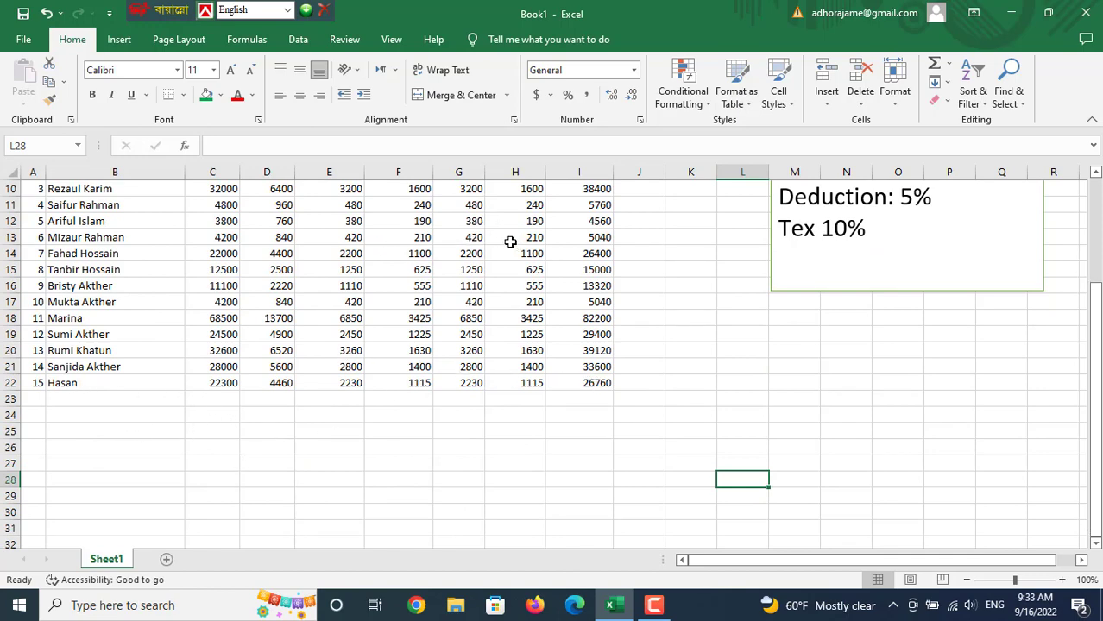
scroll(438, 363, up, 3)
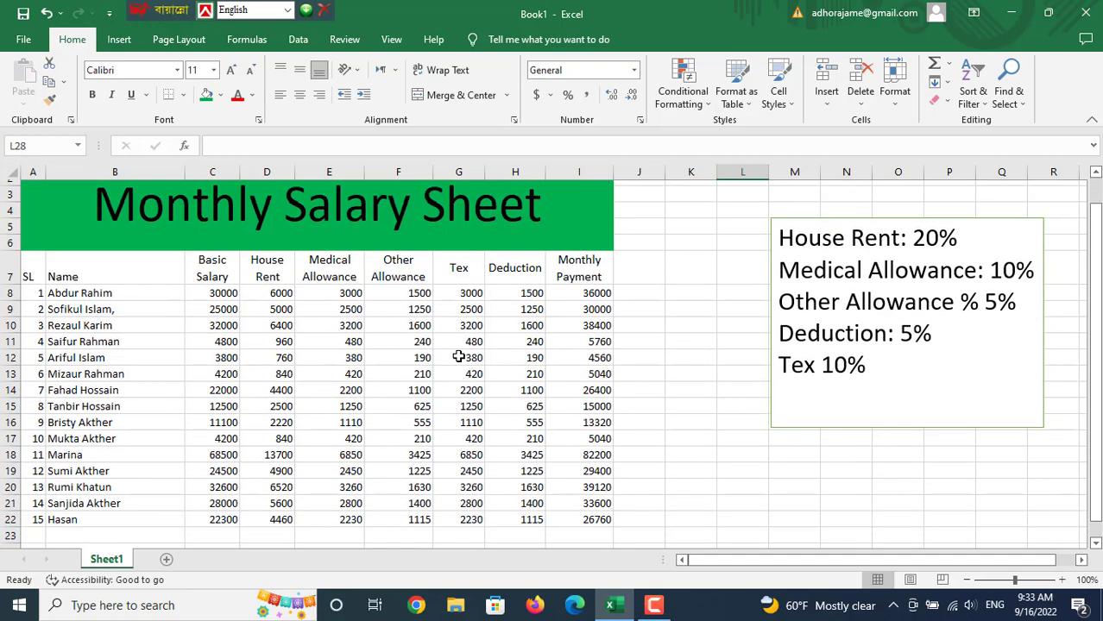
scroll(462, 359, down, 3)
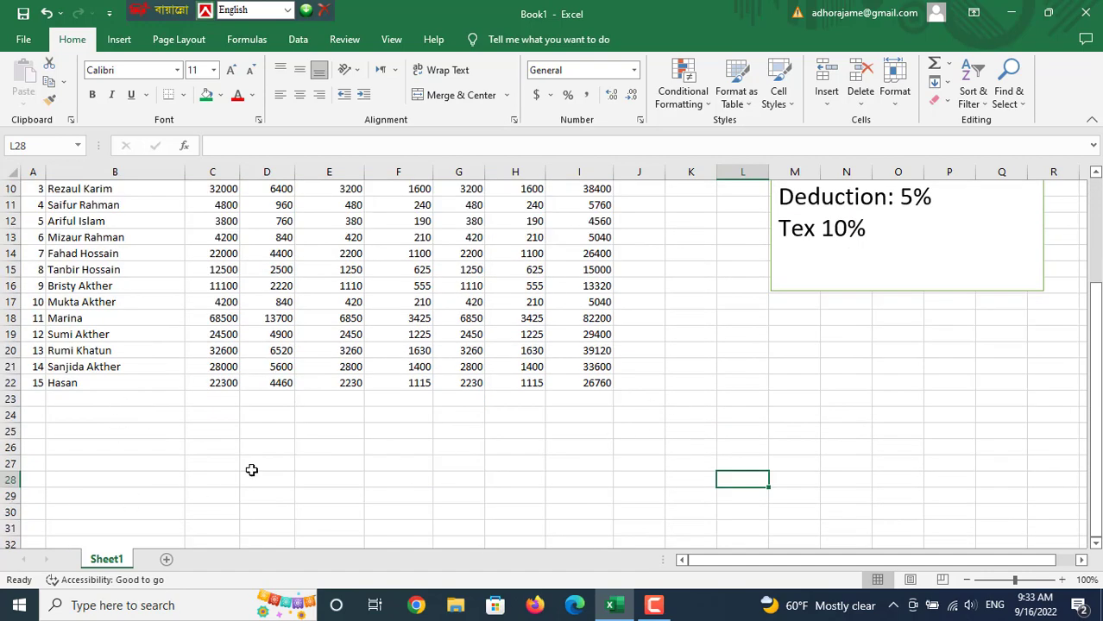
Step: Add employee 16 in row 23 with a corrected name and a basic salary of 21300
click(38, 399)
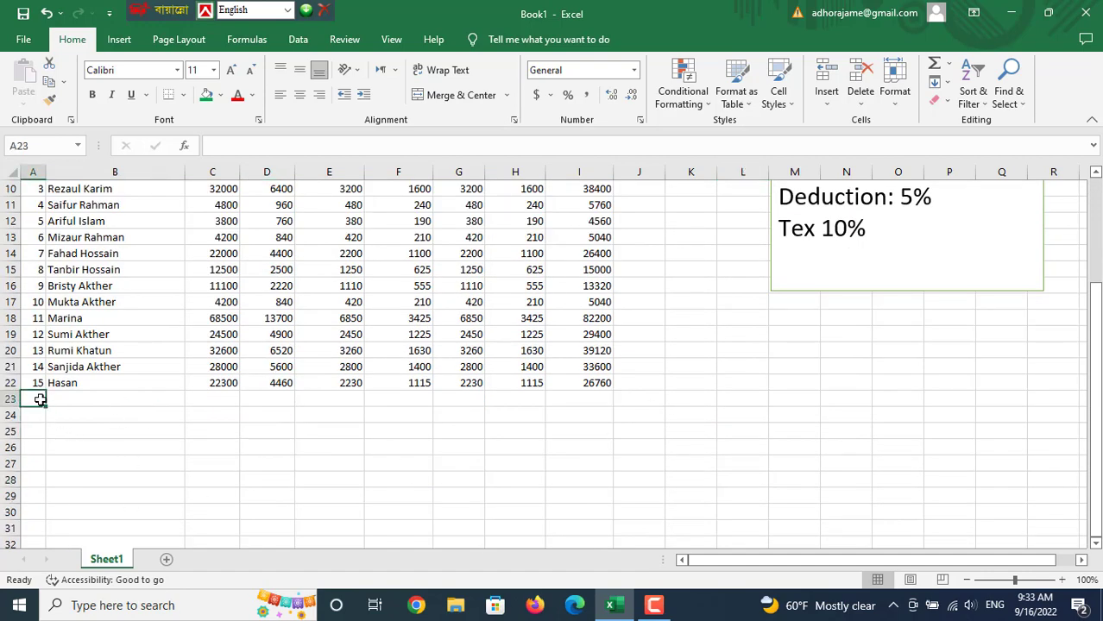
text(16)
key(Tab)
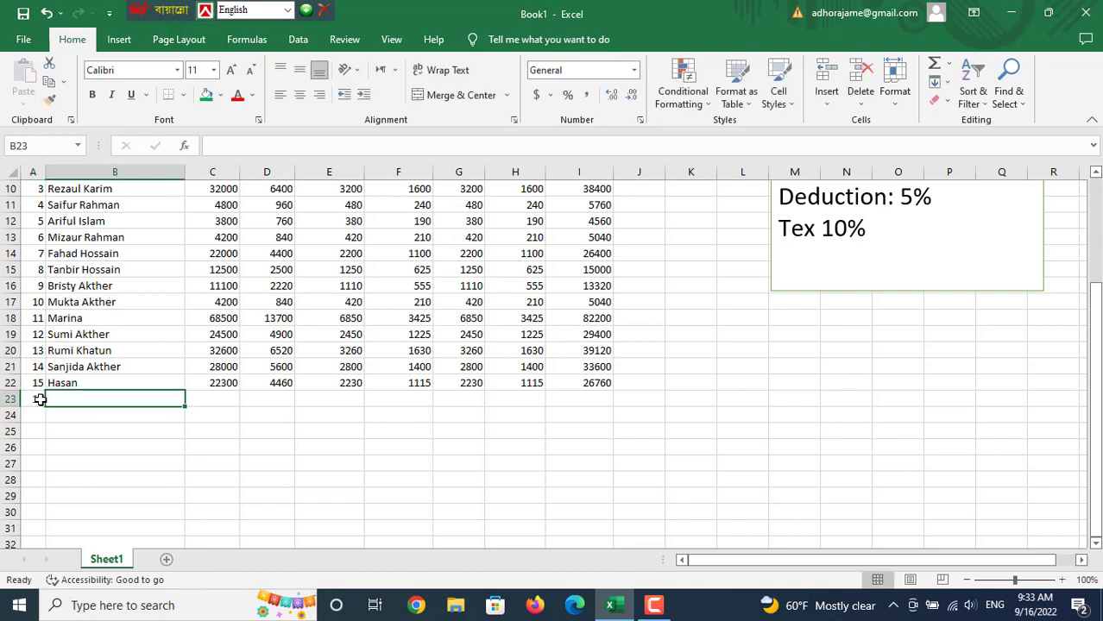
text(Karim)
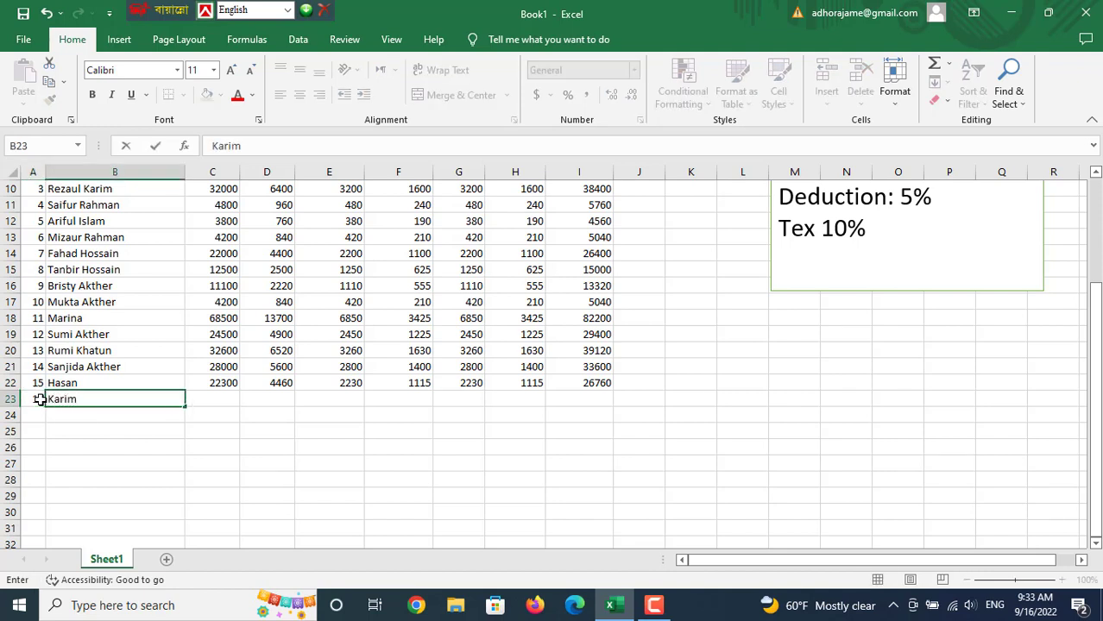
key(BackSpace)
key(BackSpace)
key(BackSpace)
key(BackSpace)
key(BackSpace)
text(Jamil)
key(Tab)
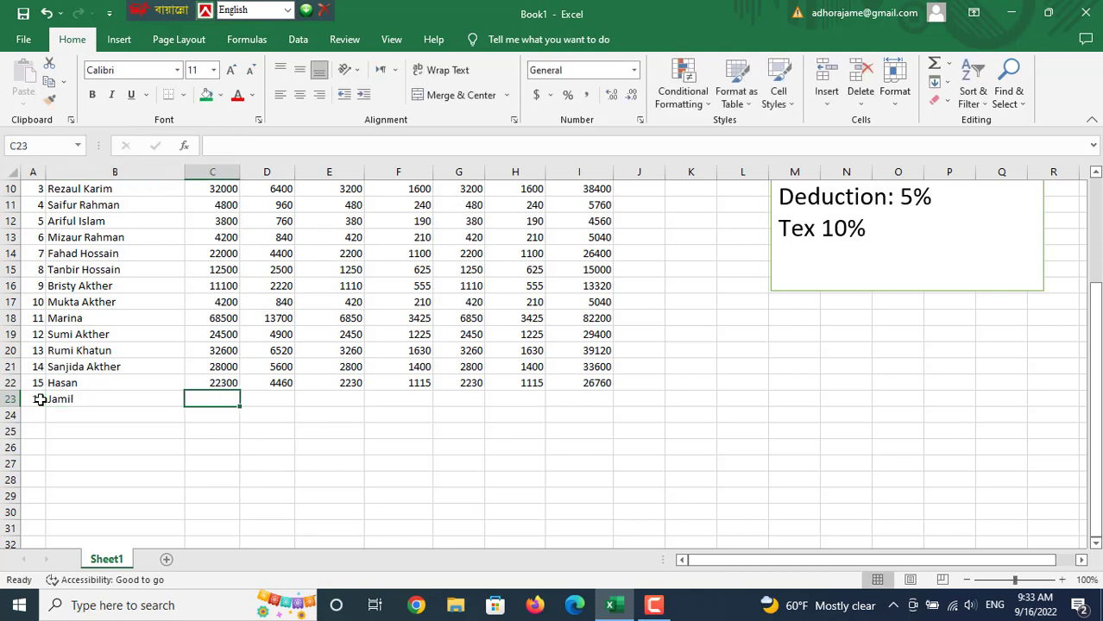
text(21300)
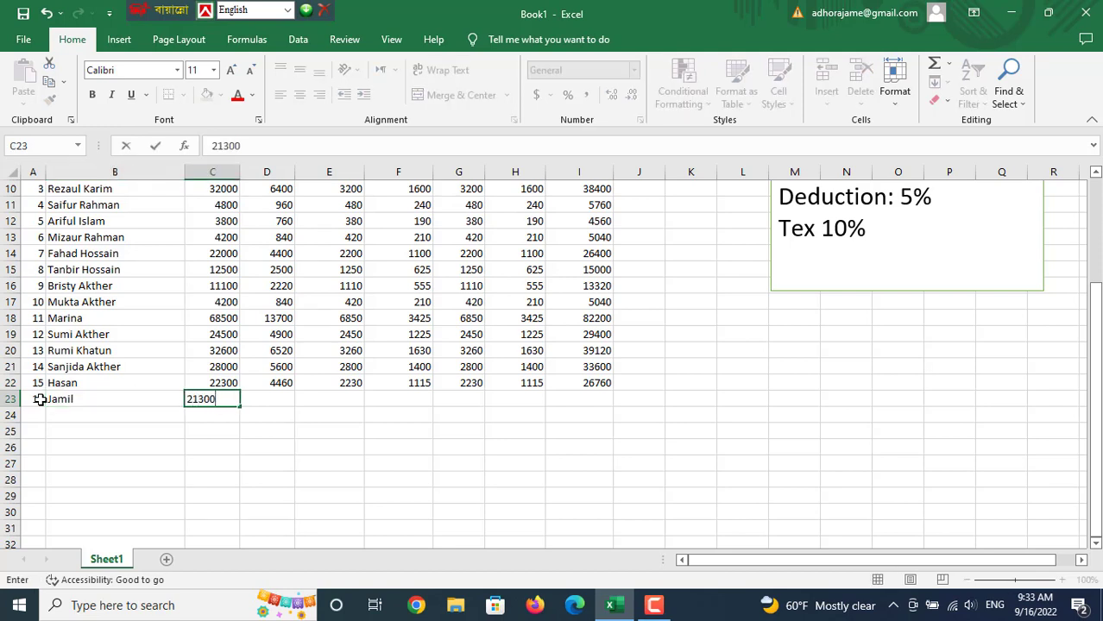
click(196, 478)
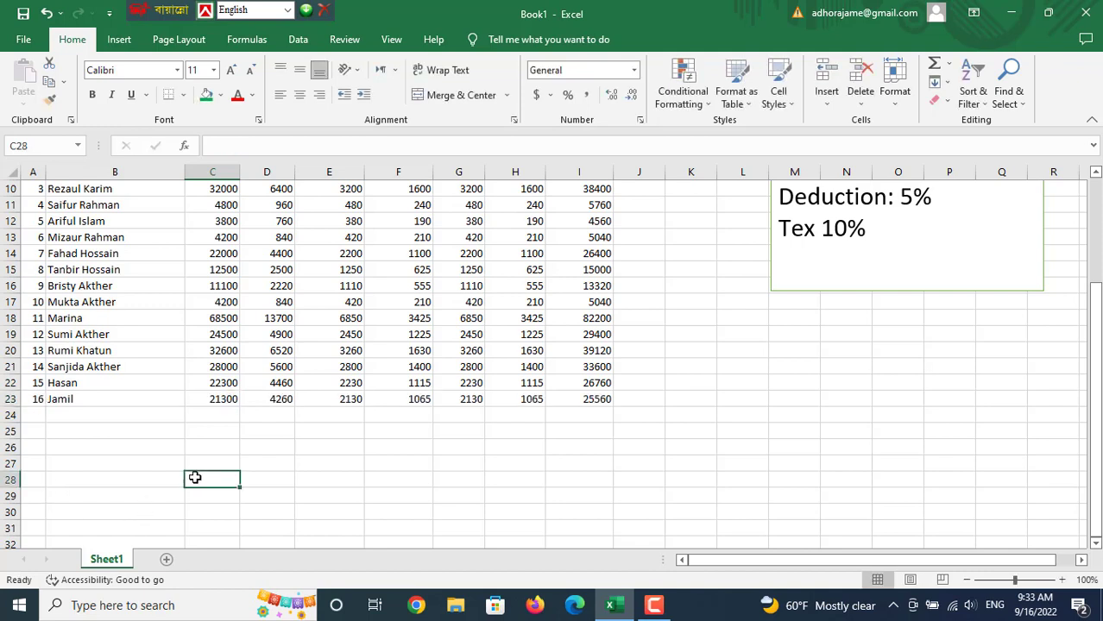
Step: Add employee 17 in row 24 with a basic salary of 18350
click(40, 428)
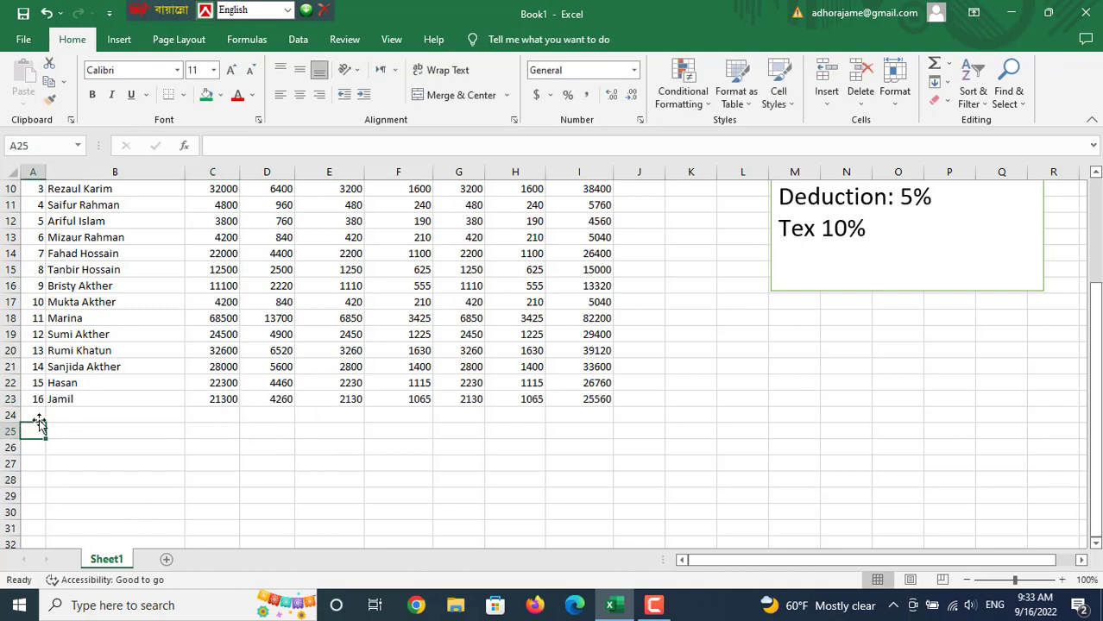
click(39, 415)
text(17)
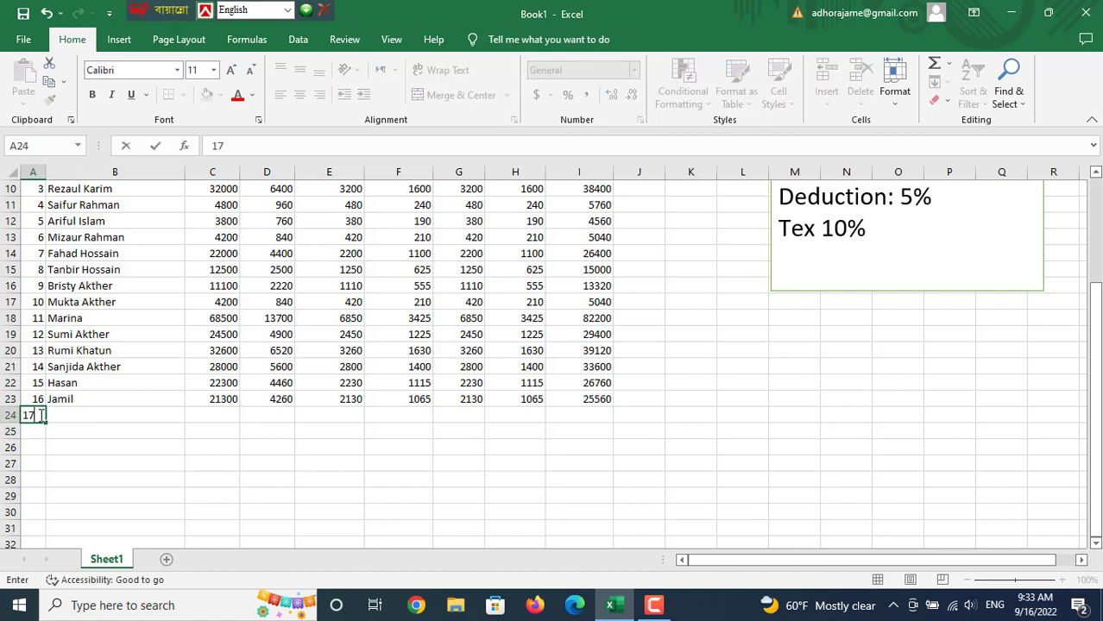
key(Tab)
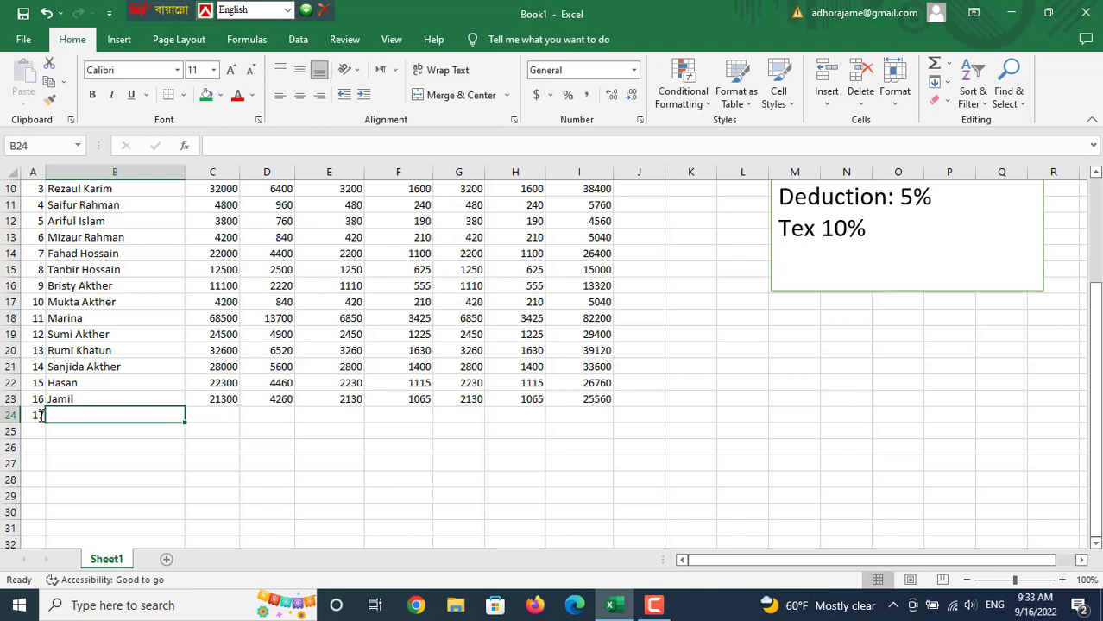
text(Tahsin)
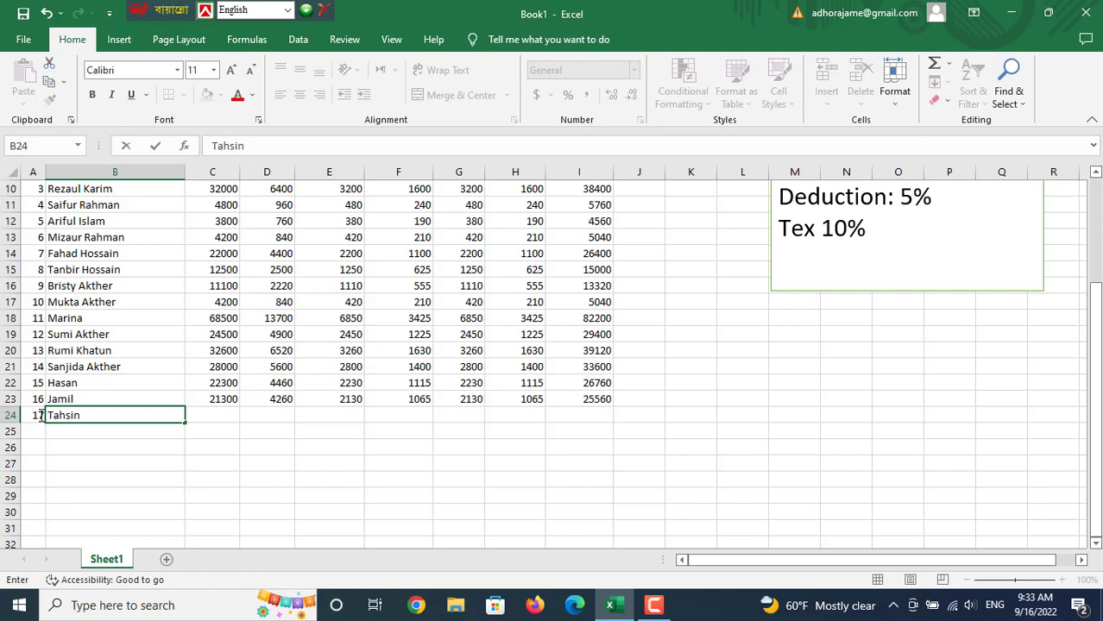
key(Tab)
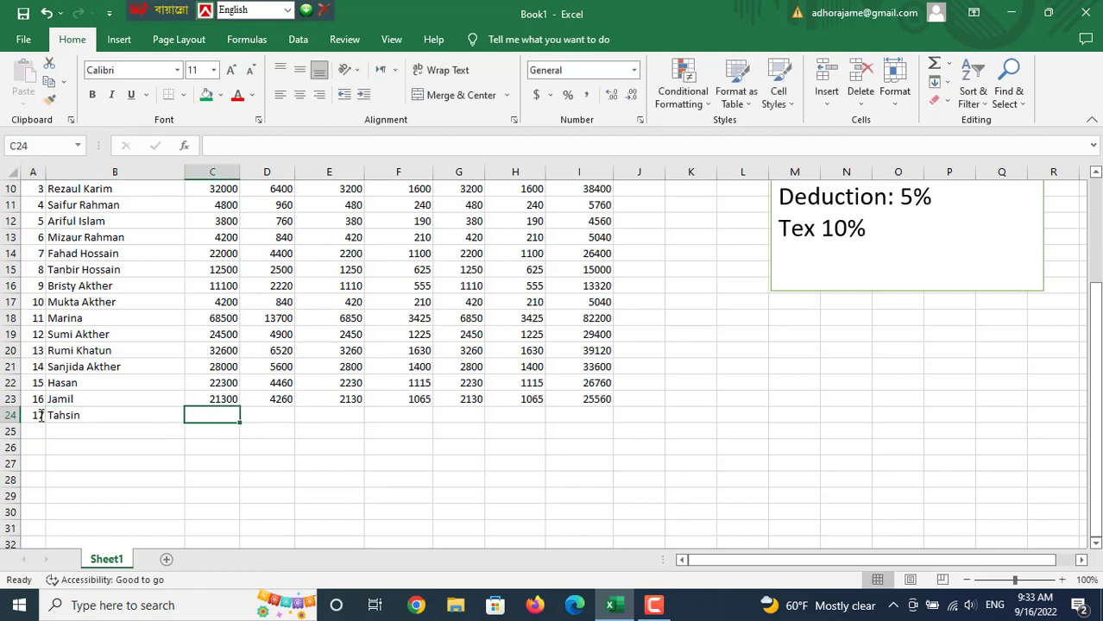
text(18)
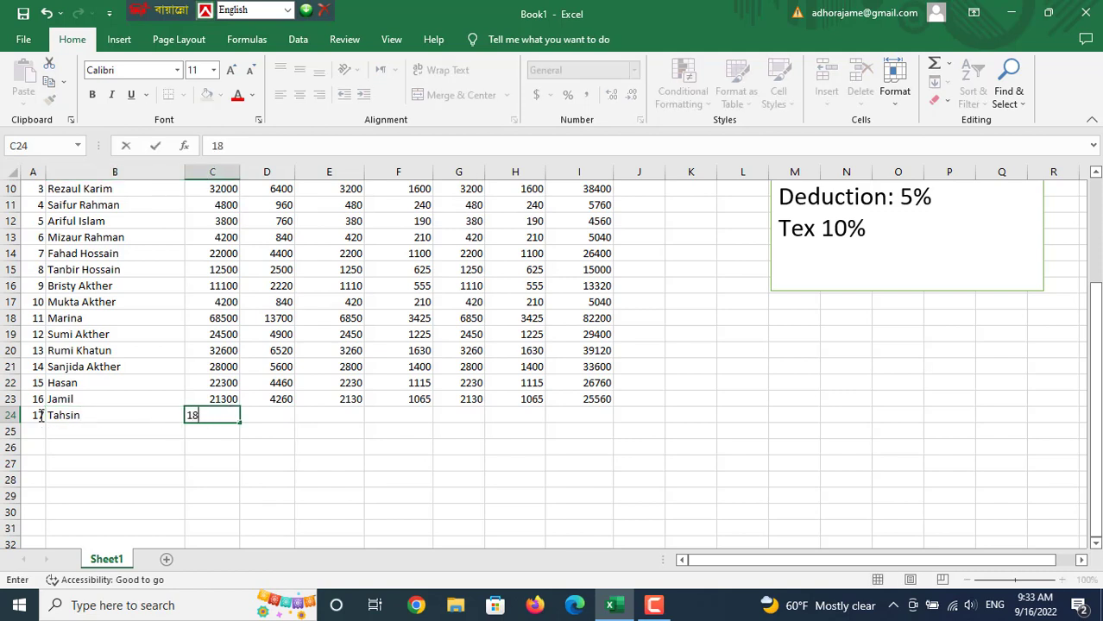
text(350)
drag(141, 449, 141, 463)
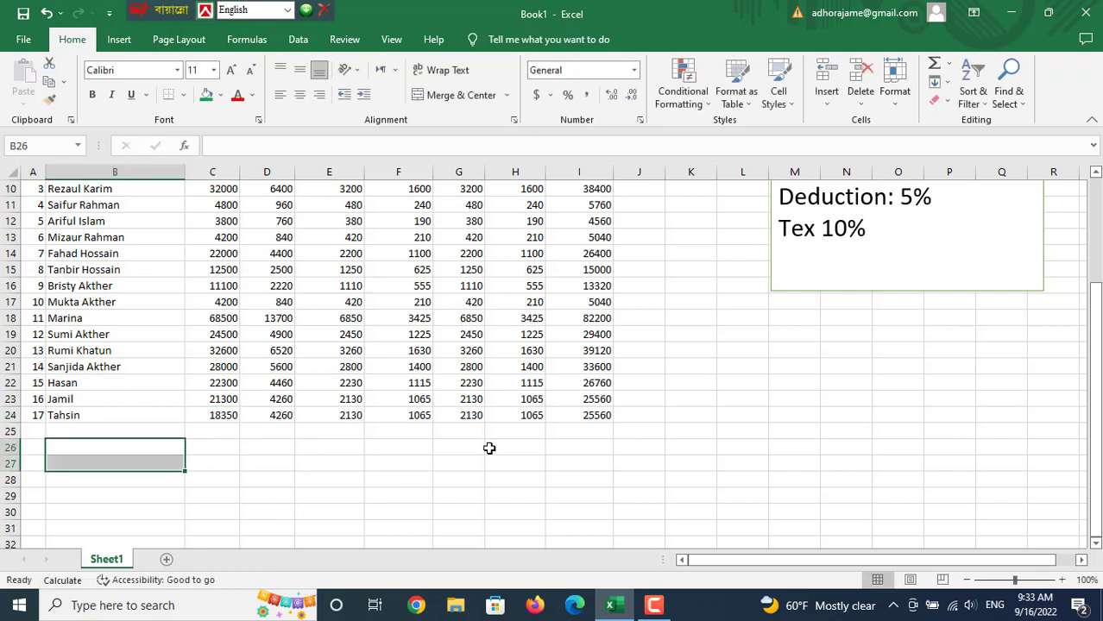
Step: Enter employee 18 in row 25 with a basic salary of 25600
click(38, 431)
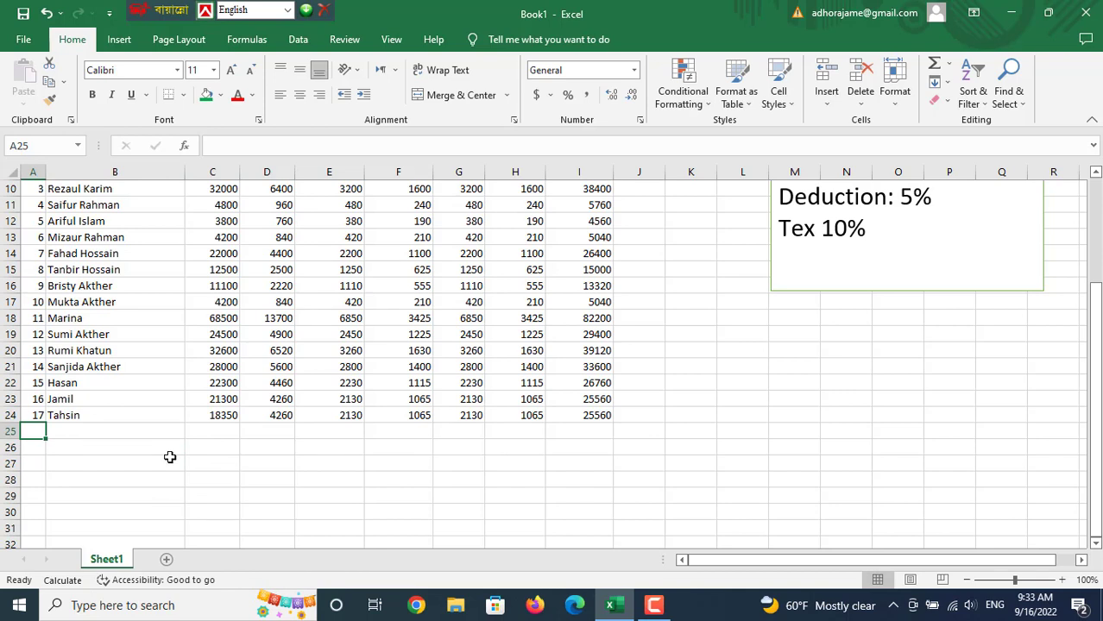
text(18)
key(Tab)
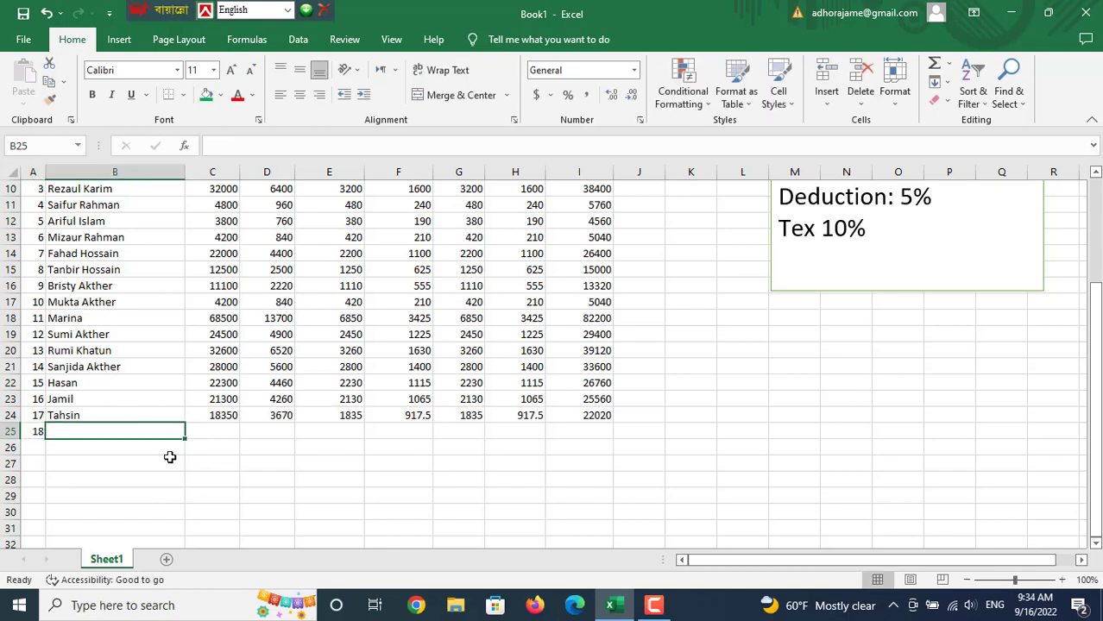
text(Towsif)
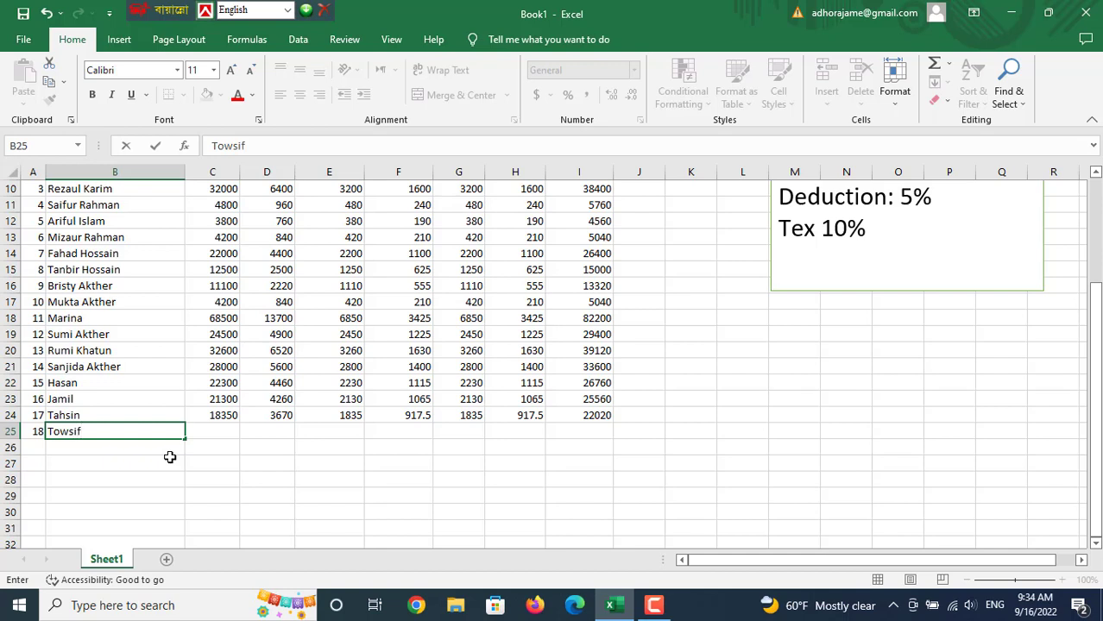
key(Tab)
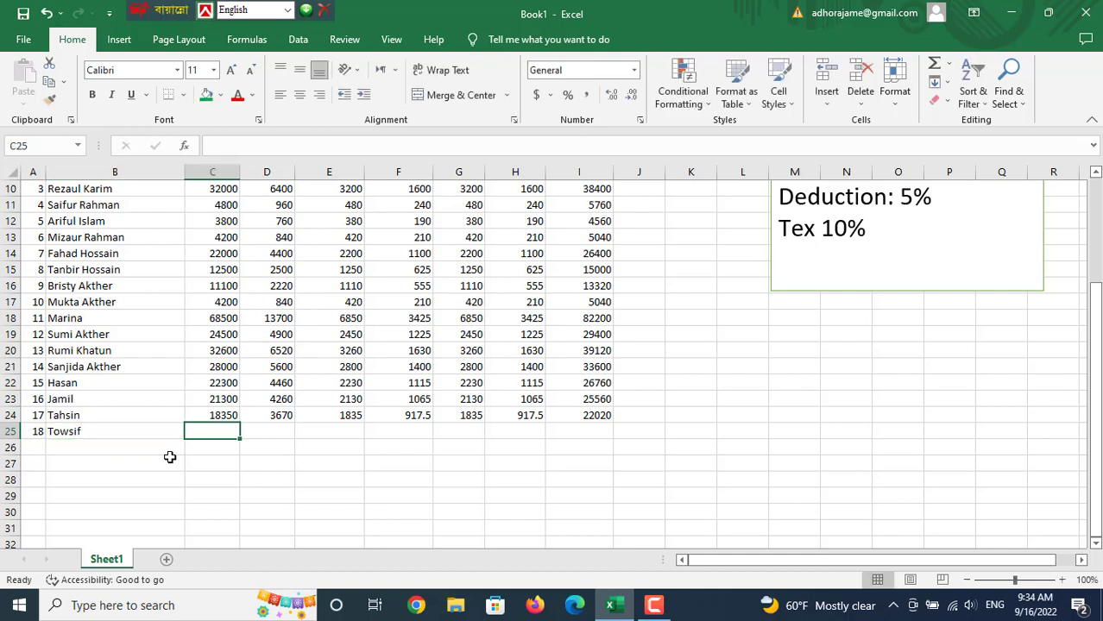
text(256)
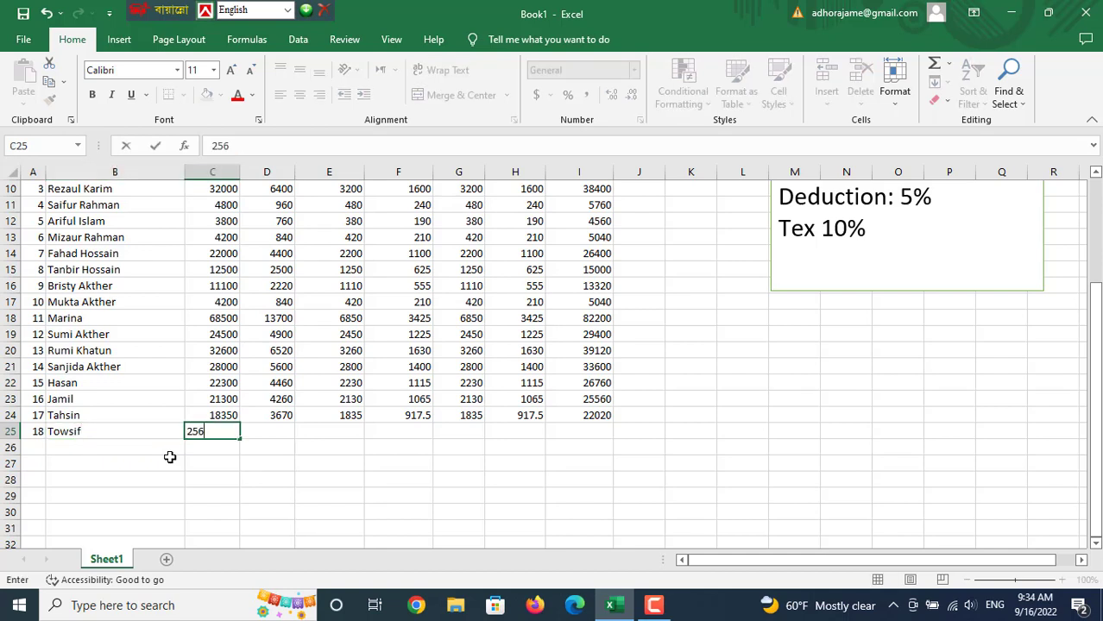
text(00)
key(Return)
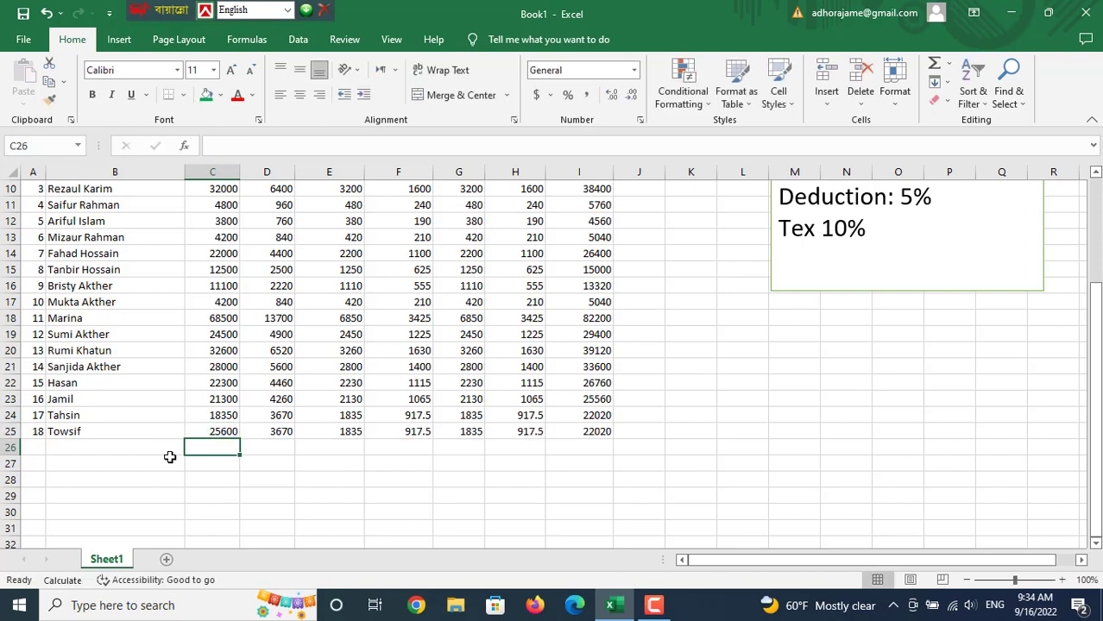
Step: Enter employee 19's name in B26 and a basic salary of 25300
click(170, 457)
click(205, 463)
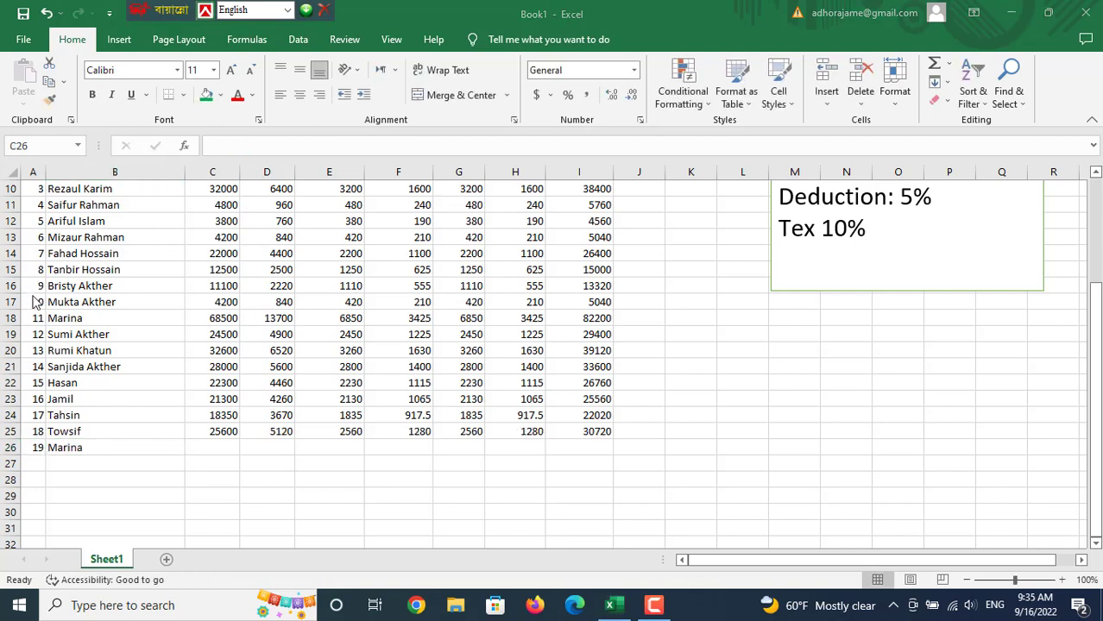
click(213, 444)
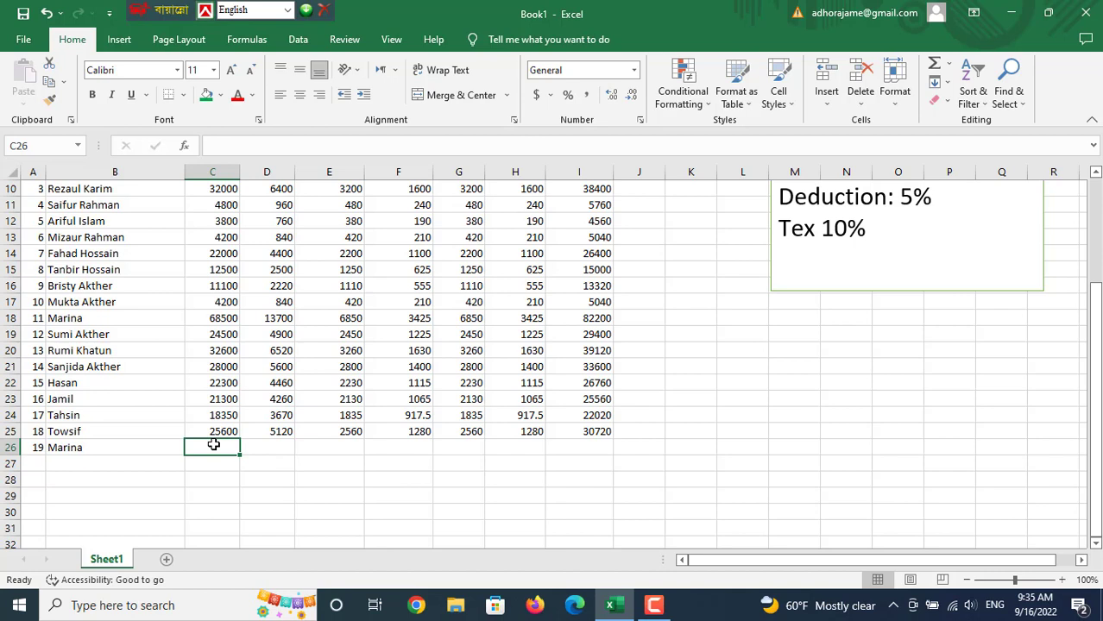
text(25300)
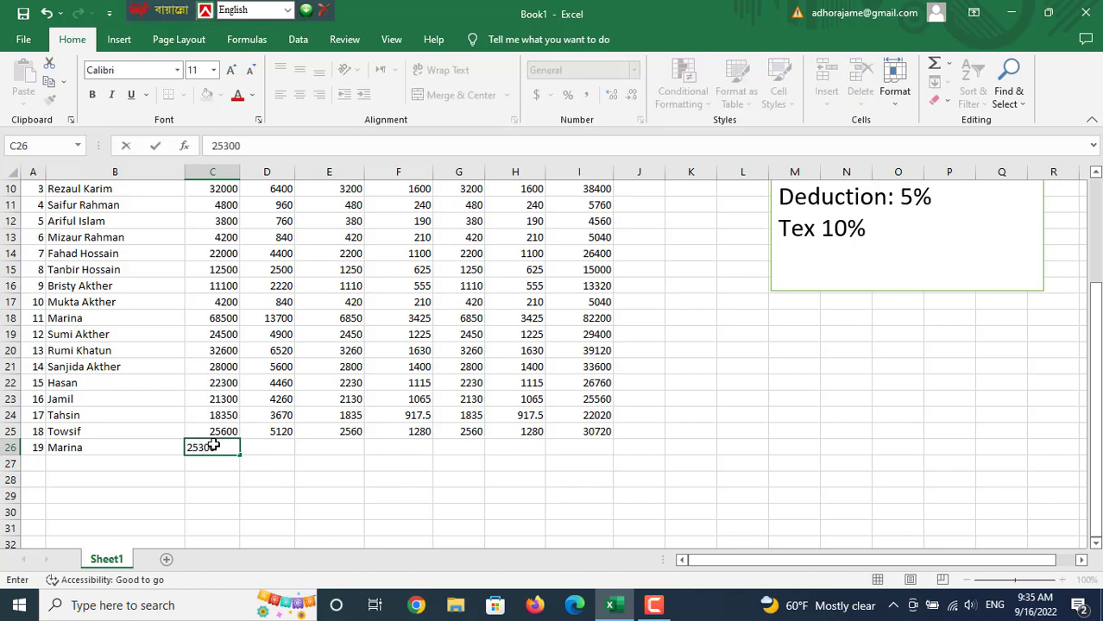
key(Return)
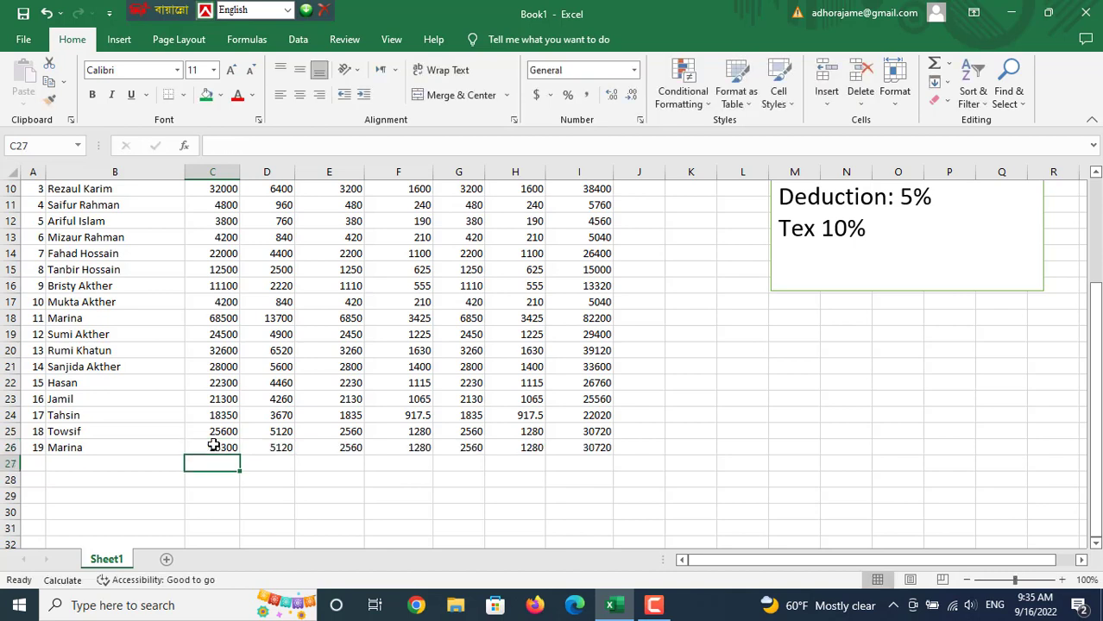
Step: Enter employee 20 in row 27 with a basic salary of 27200
key(Left)
key(Left)
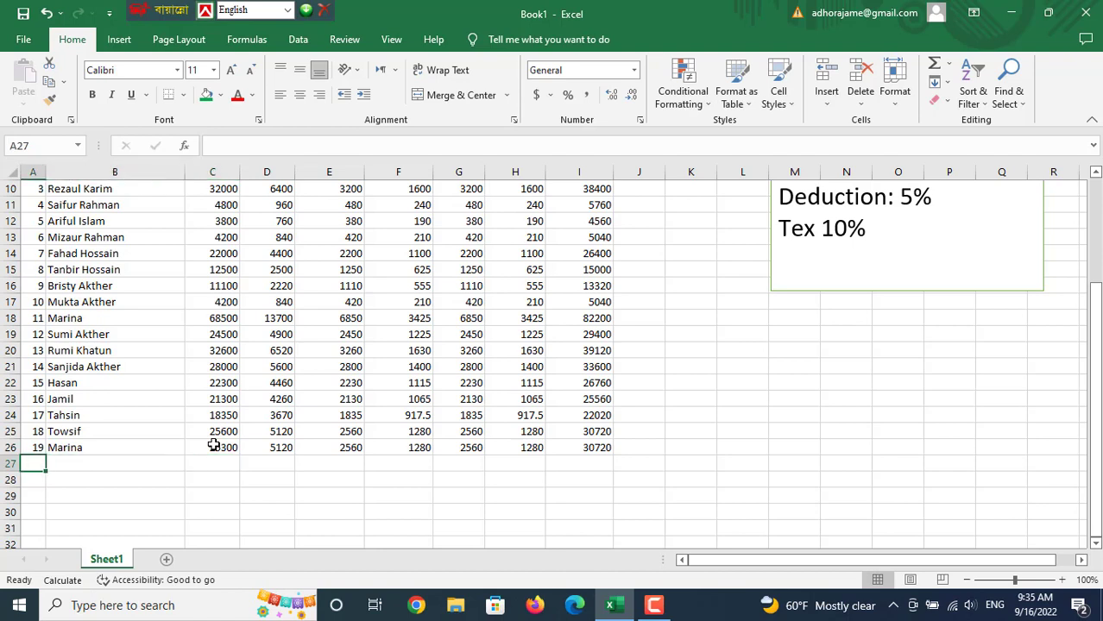
text(20)
key(Tab)
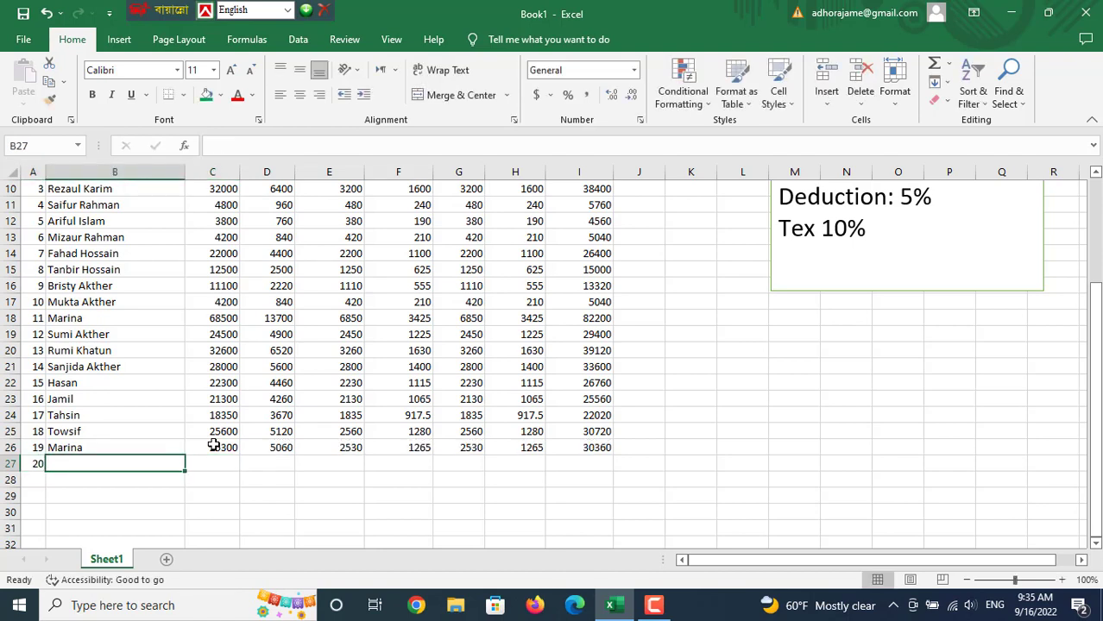
text(Sira)
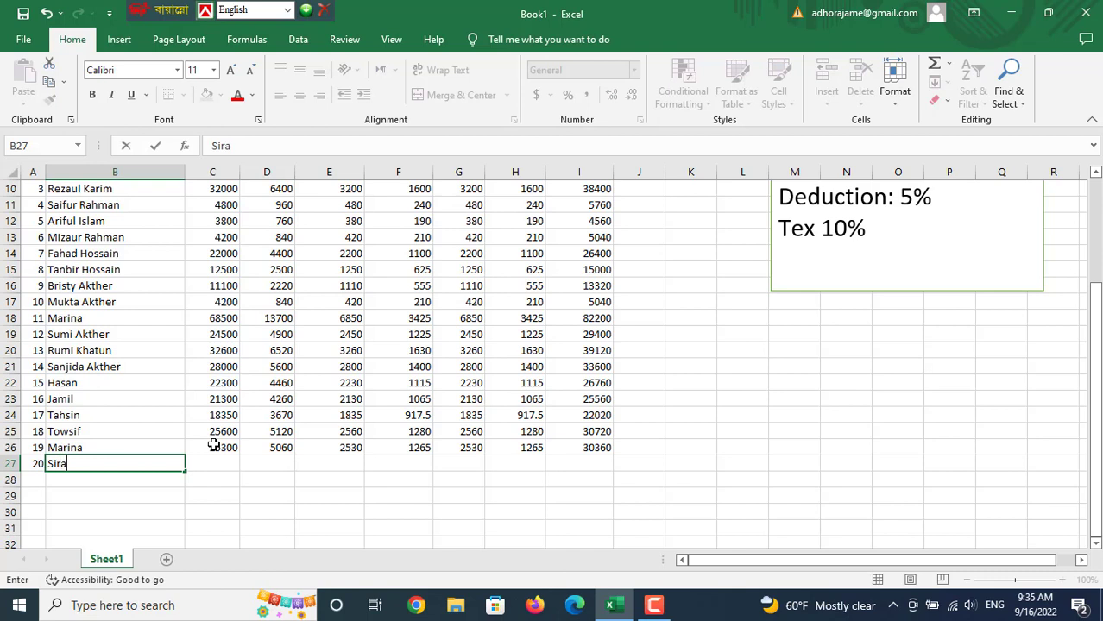
text(jul)
key(Tab)
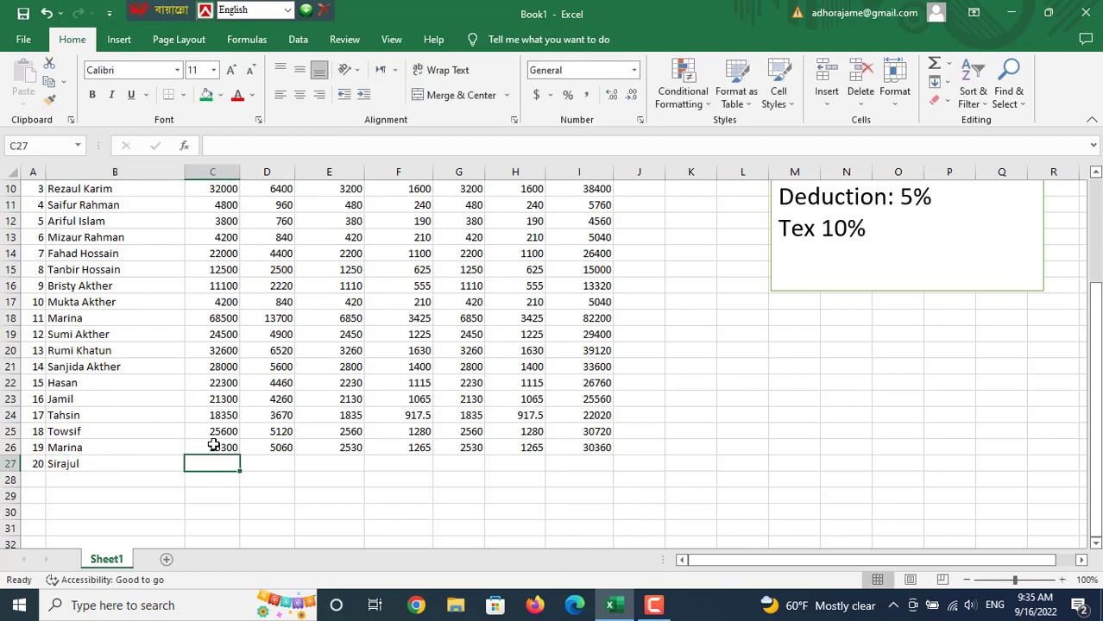
text(27)
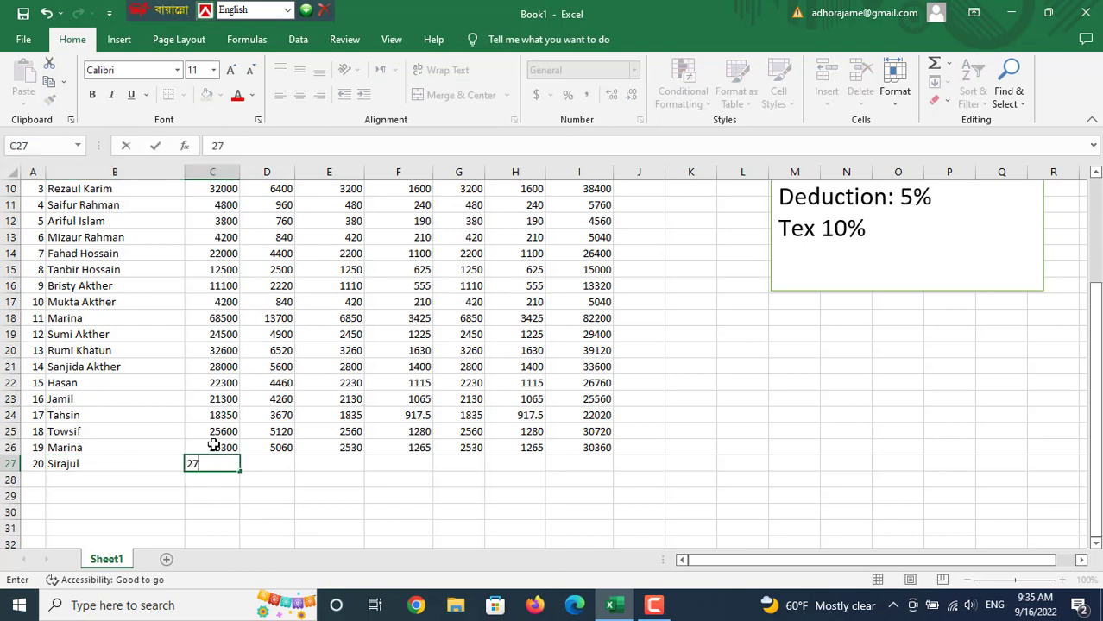
text(200)
key(Return)
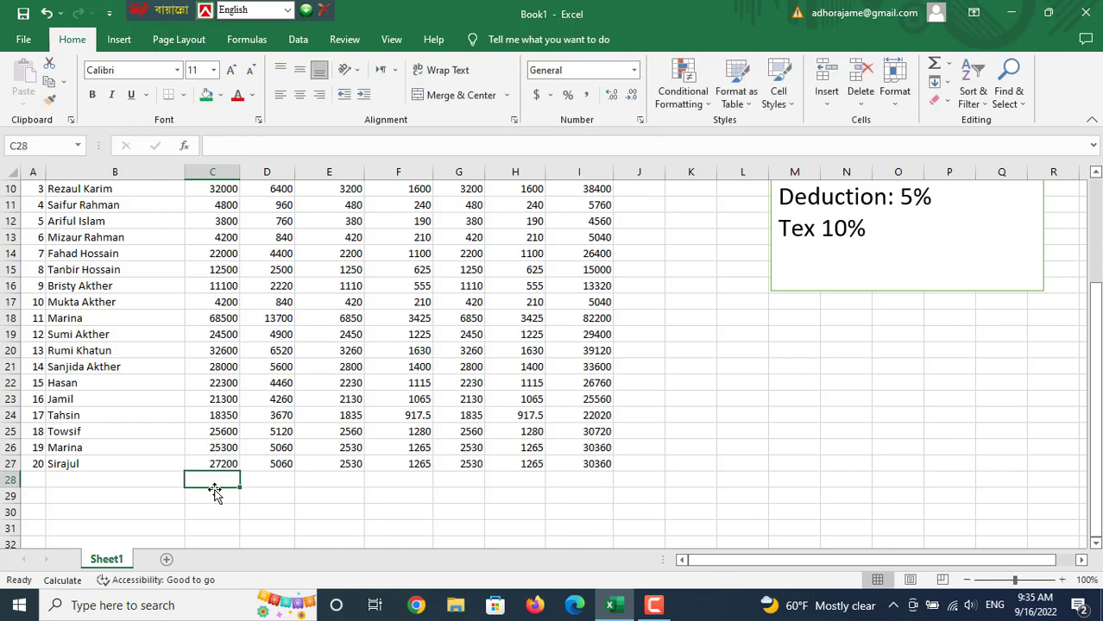
scroll(462, 358, up, 3)
scroll(454, 356, down, 2)
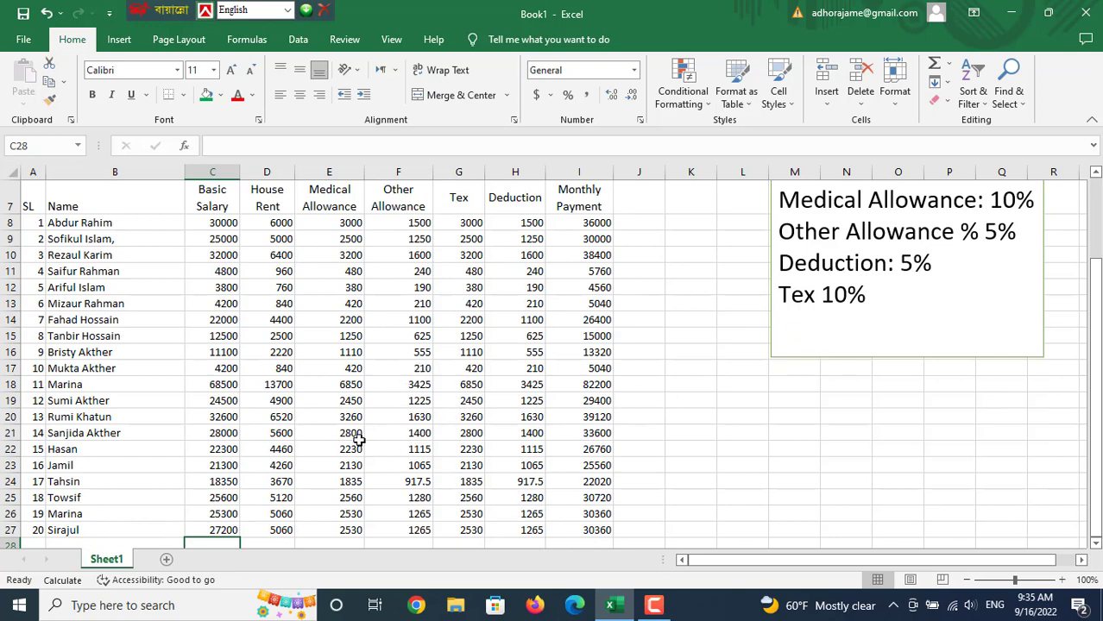
scroll(355, 433, down, 2)
scroll(354, 432, up, 4)
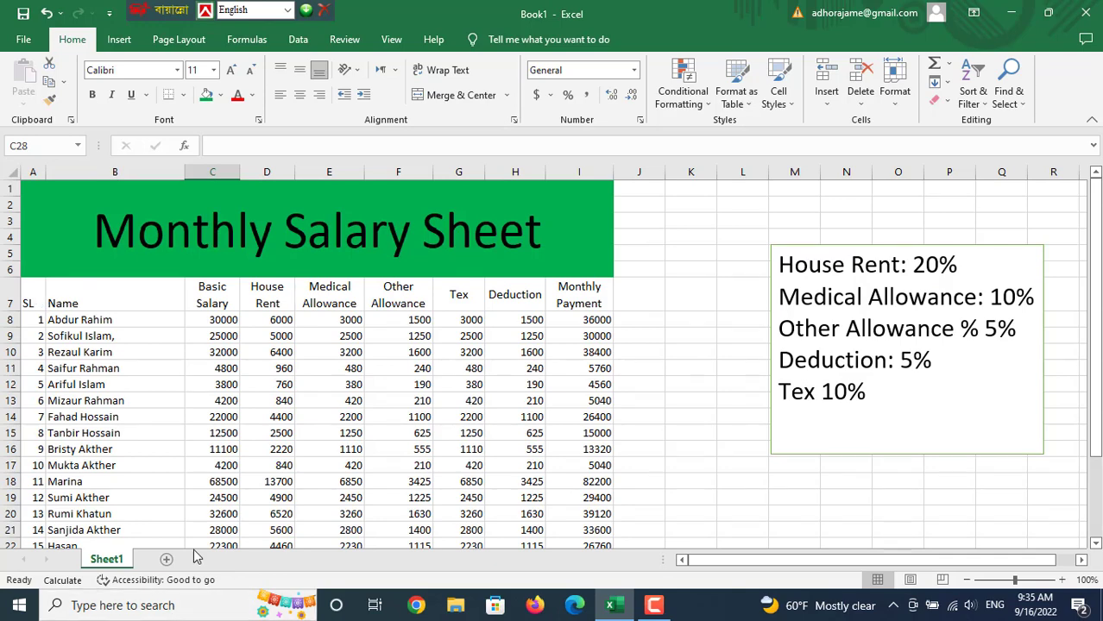
scroll(337, 475, down, 2)
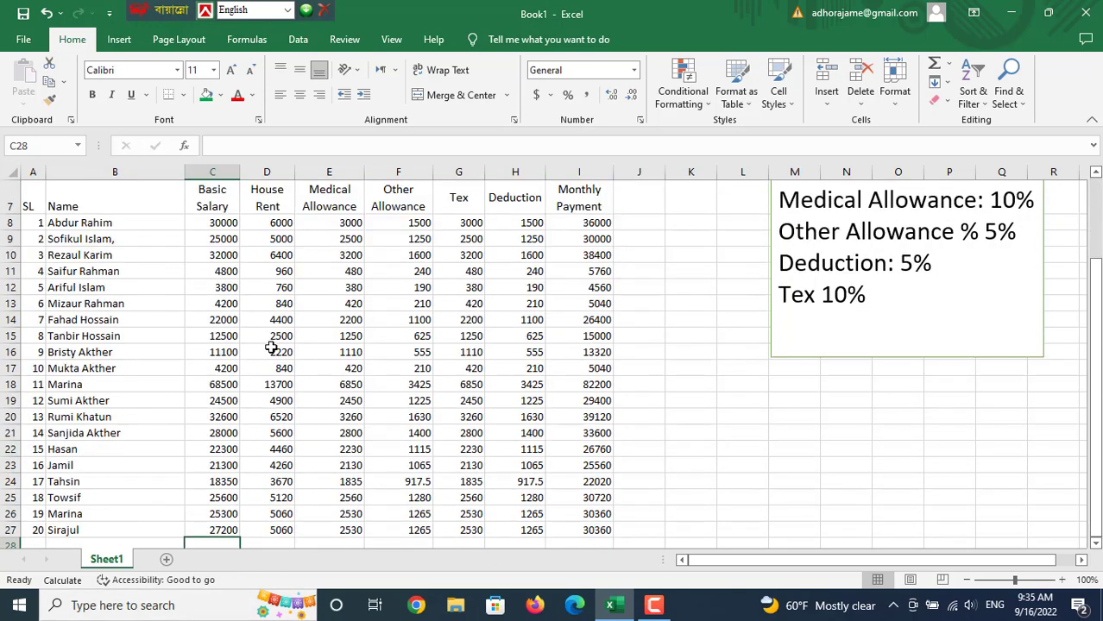
scroll(307, 377, down, 3)
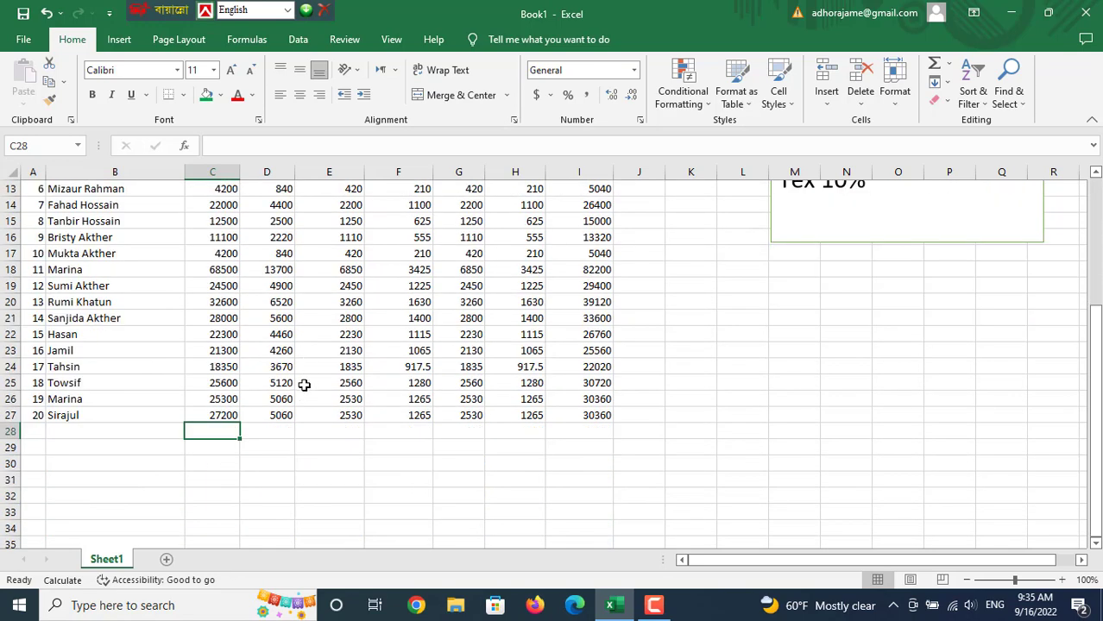
scroll(303, 382, up, 4)
Step: Delete the rate-percentages text box beside the salary table and review the sheet
click(992, 212)
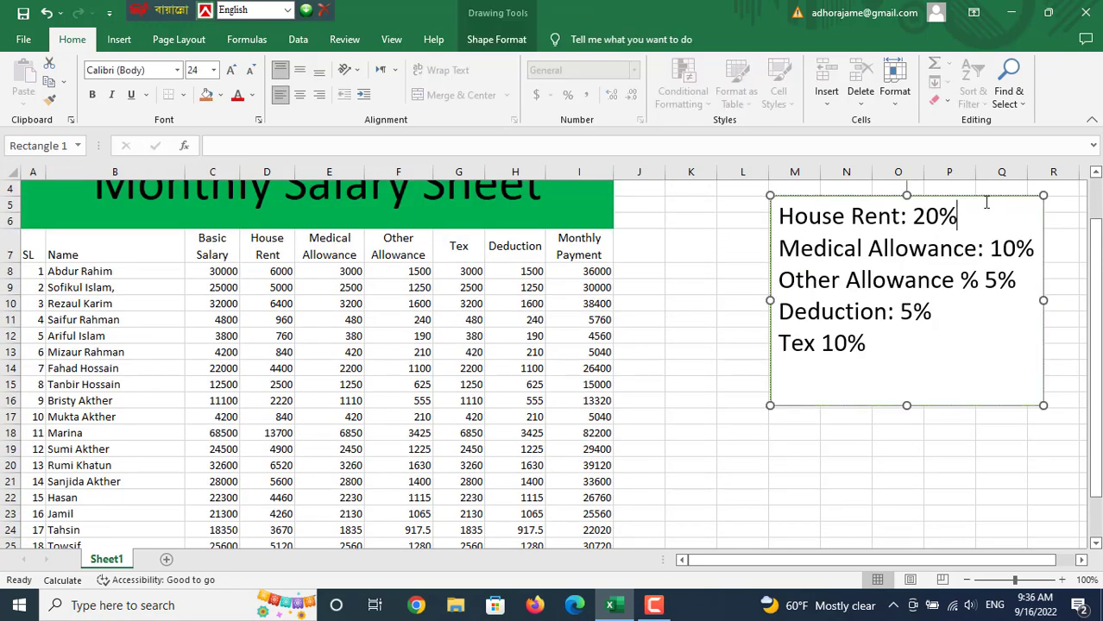
key(Escape)
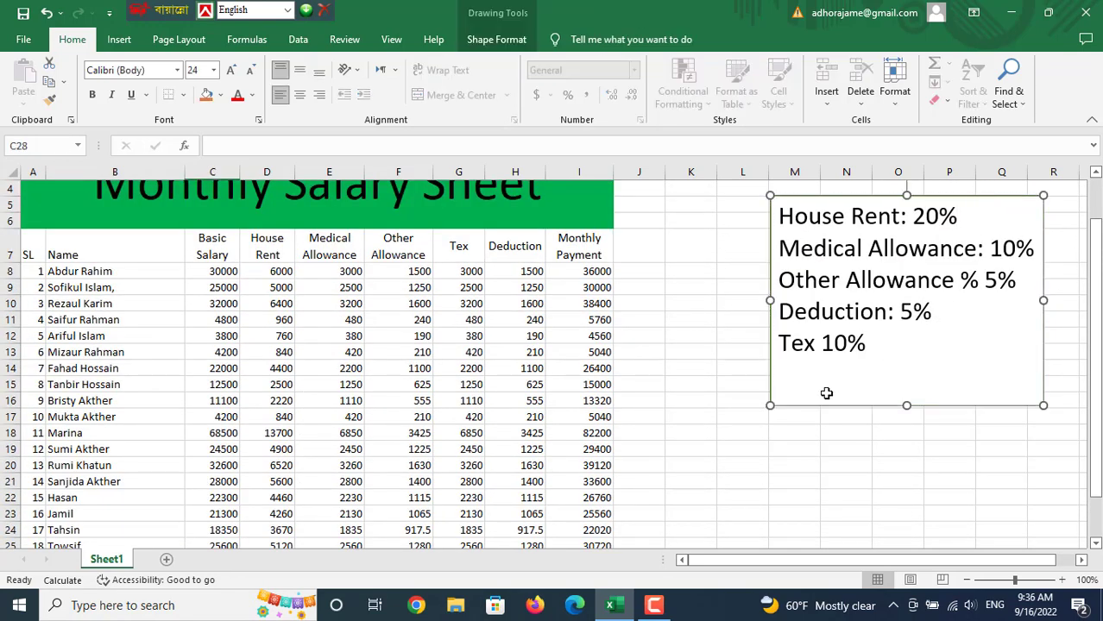
key(Delete)
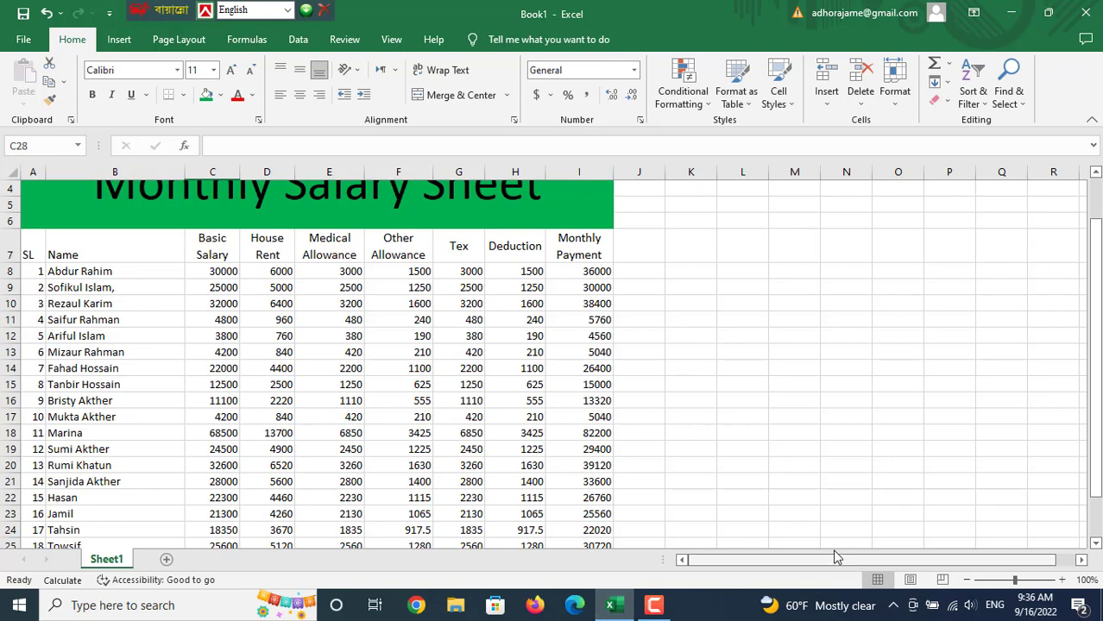
drag(832, 562, 733, 553)
click(691, 561)
scroll(380, 472, down, 1)
scroll(381, 471, down, 2)
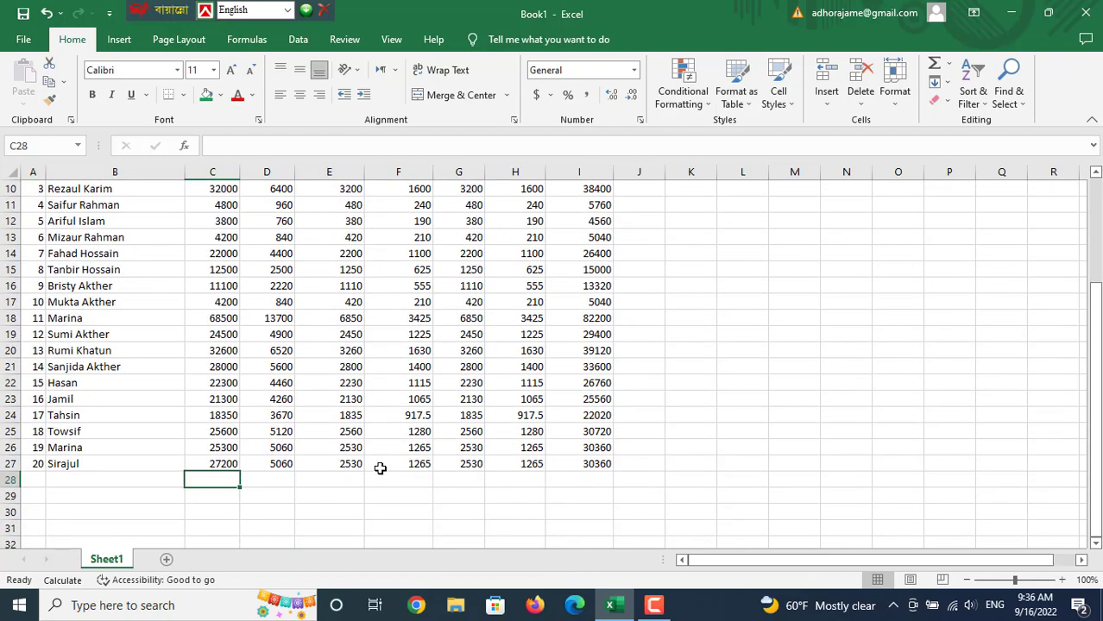
scroll(377, 430, up, 3)
scroll(376, 429, up, 1)
scroll(376, 429, up, 3)
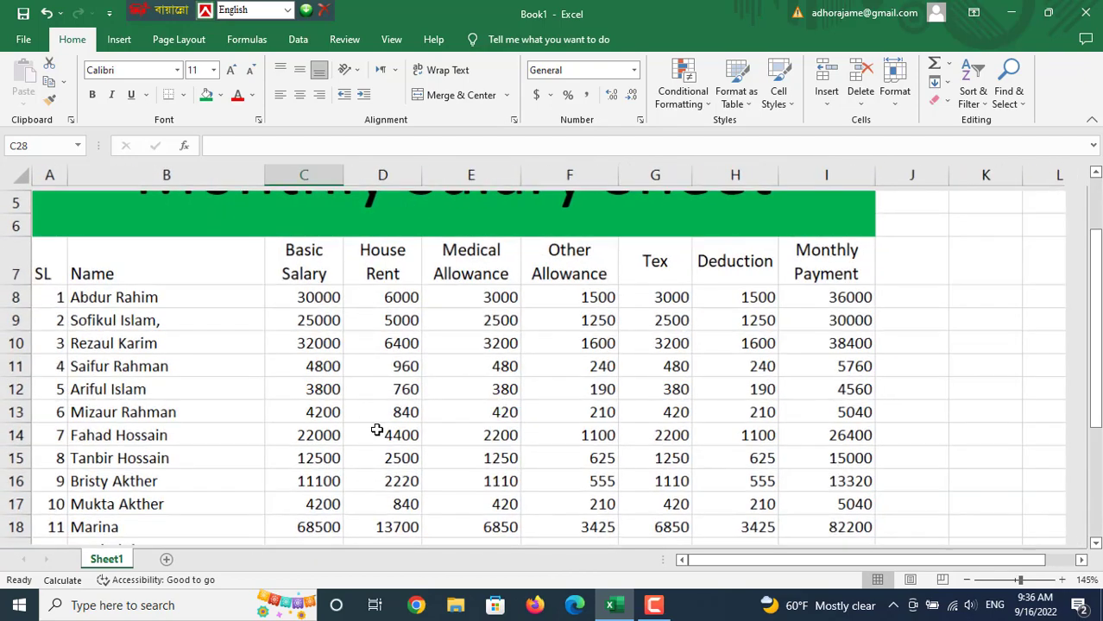